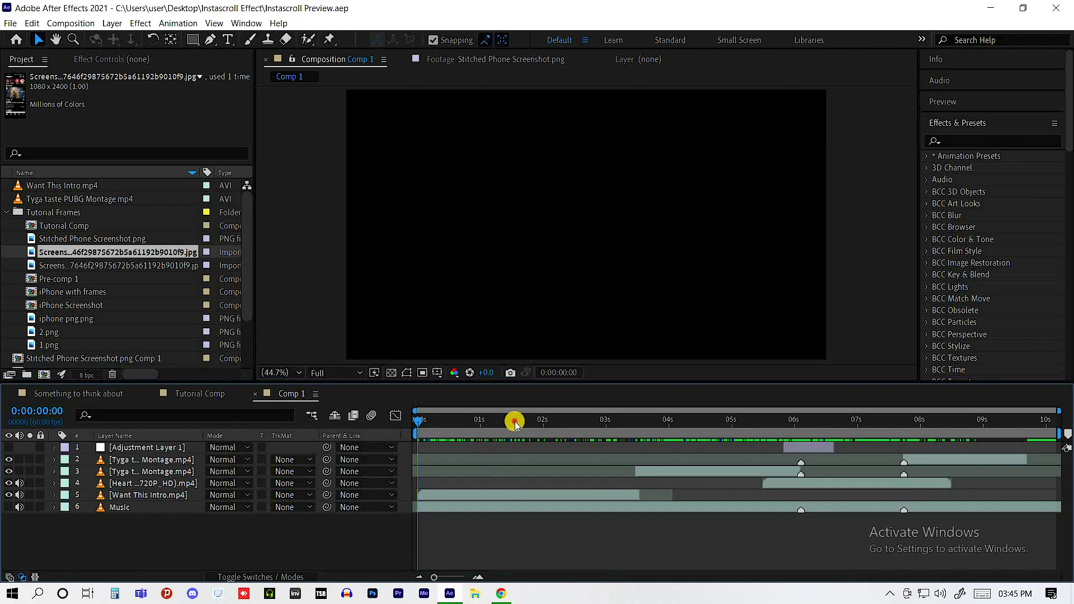
Step: Scrub the montage to the cut into the hearts near 6 seconds, zooming the timeline to 5–10 s
{"action": "left_click_drag", "start_coordinate": [515, 421], "coordinate": [686, 445]}
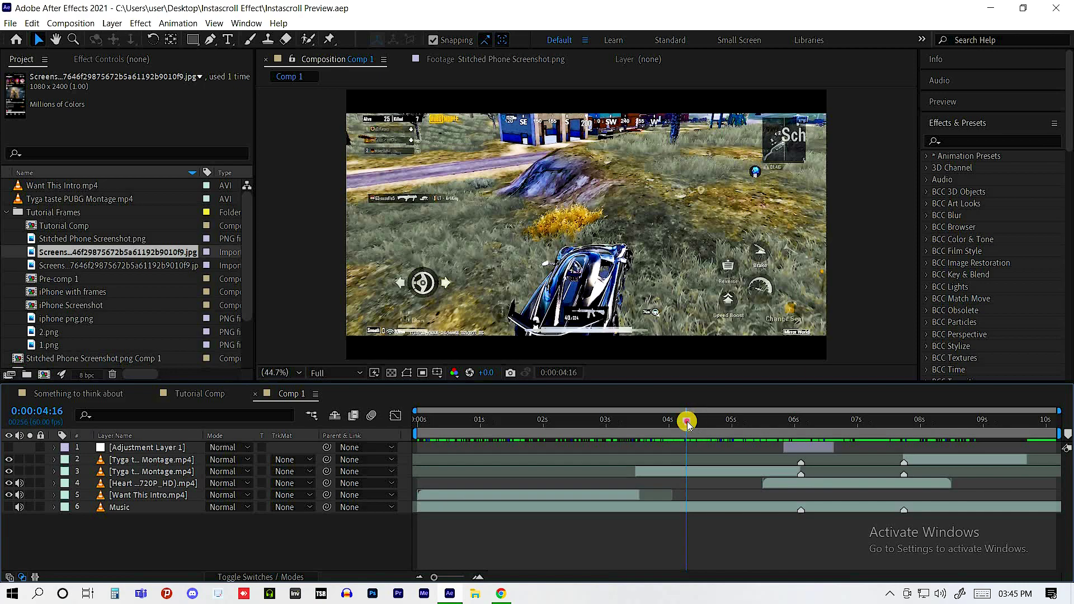
{"action": "left_click_drag", "start_coordinate": [660, 424], "coordinate": [763, 445]}
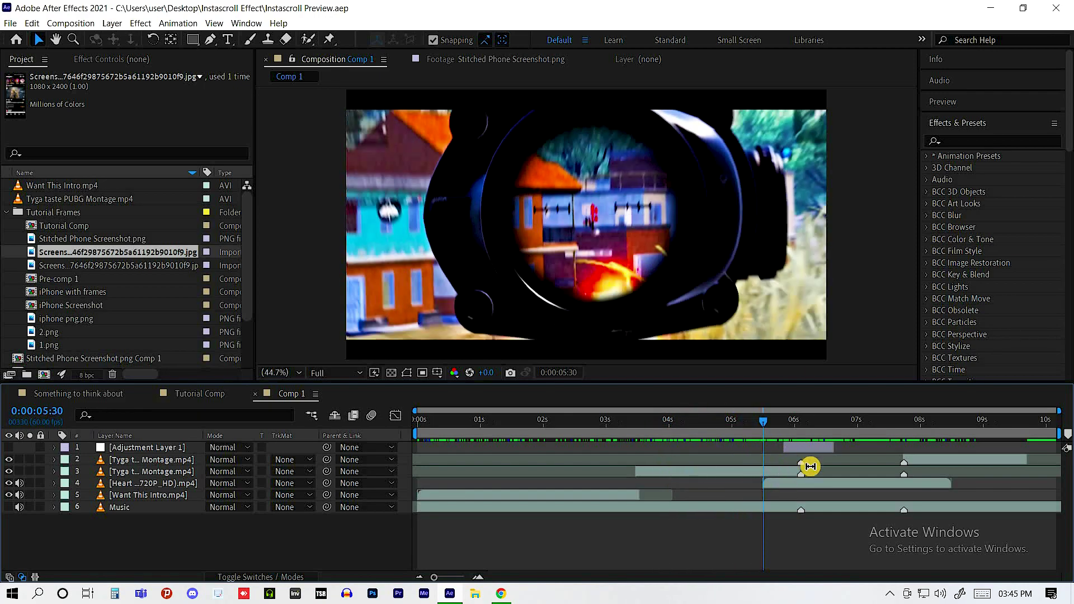
{"action": "left_click", "coordinate": [802, 427]}
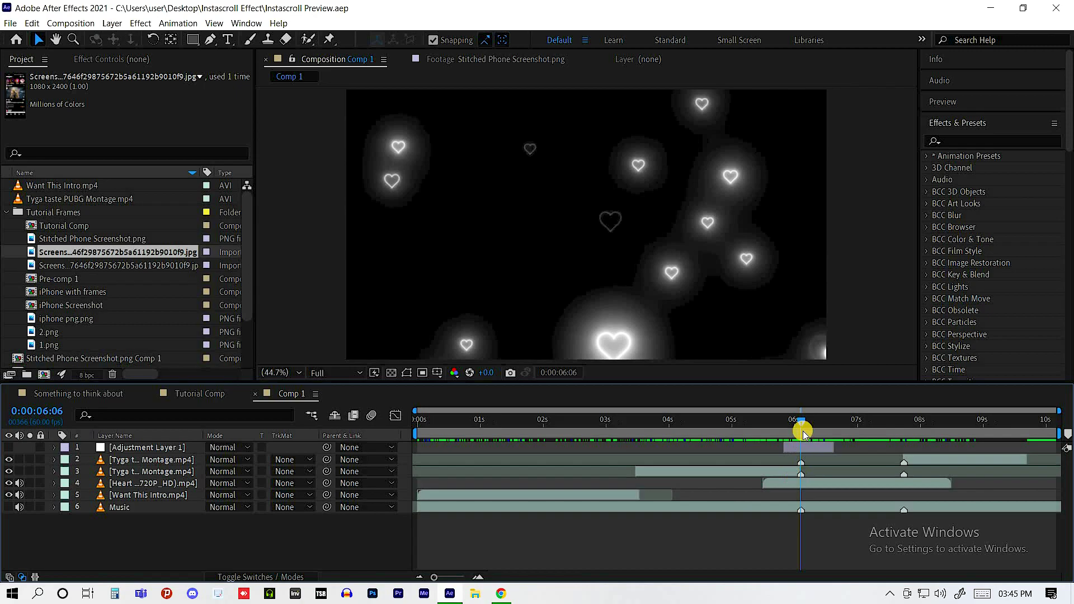
{"action": "mouse_move", "coordinate": [793, 427]}
{"action": "left_mouse_down"}
{"action": "mouse_move", "coordinate": [736, 432]}
{"action": "mouse_move", "coordinate": [777, 437]}
{"action": "left_mouse_up"}
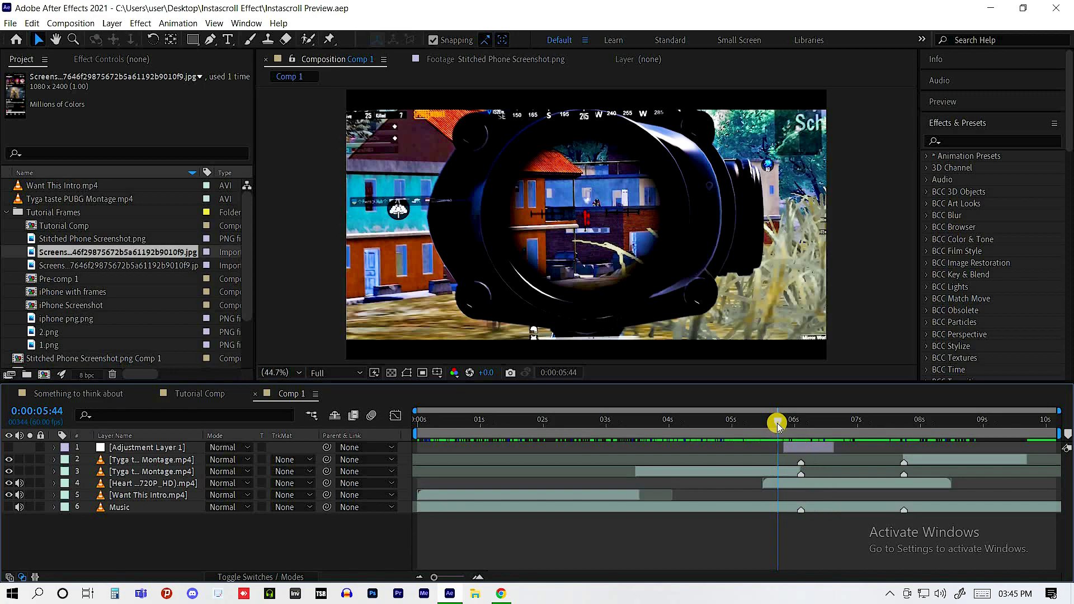
{"action": "key", "text": "equal"}
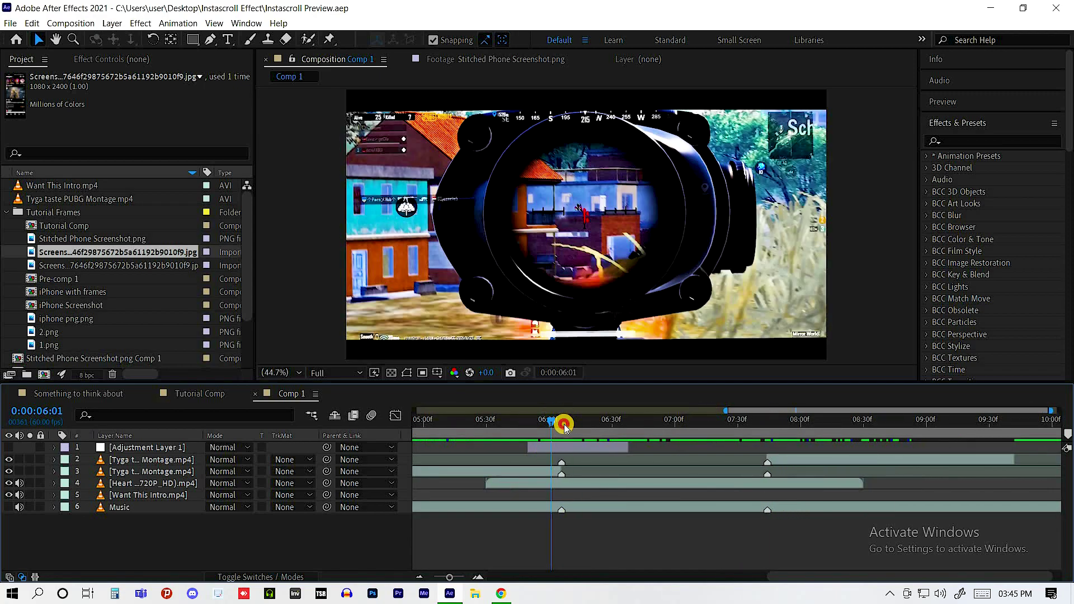
Step: Play from the hearts transition and hide the glowing hearts overlay layer
{"action": "mouse_move", "coordinate": [791, 425]}
{"action": "left_mouse_down"}
{"action": "mouse_move", "coordinate": [563, 430]}
{"action": "mouse_move", "coordinate": [579, 430]}
{"action": "left_mouse_up"}
{"action": "key", "text": "space"}
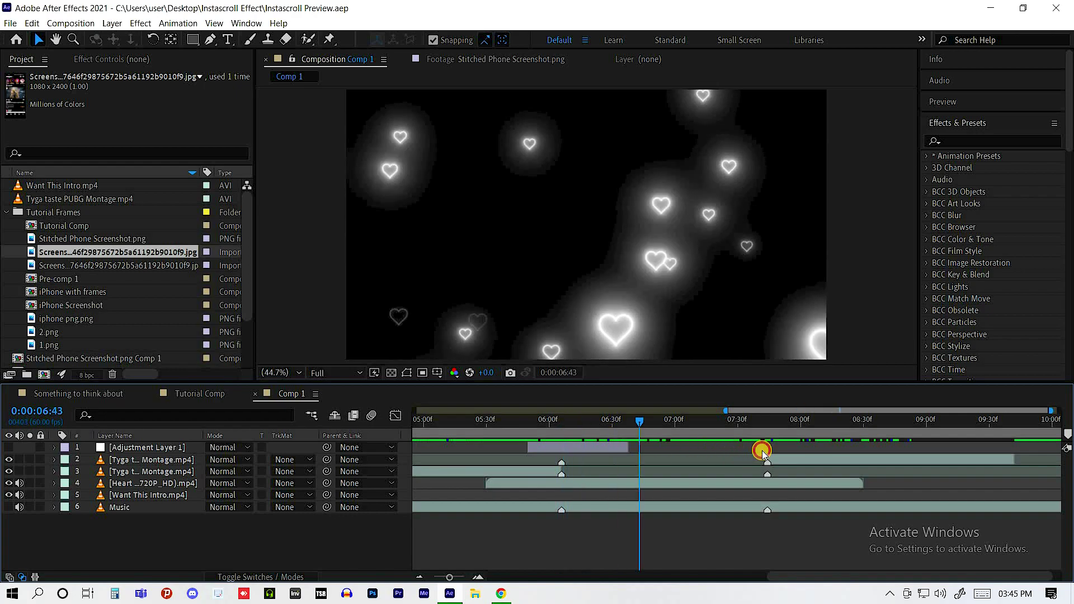
{"action": "left_click", "coordinate": [8, 484]}
Step: Select the gameplay clip on layer 3 and park the playhead at 0:00:06:05
{"action": "left_click_drag", "start_coordinate": [623, 426], "coordinate": [563, 431]}
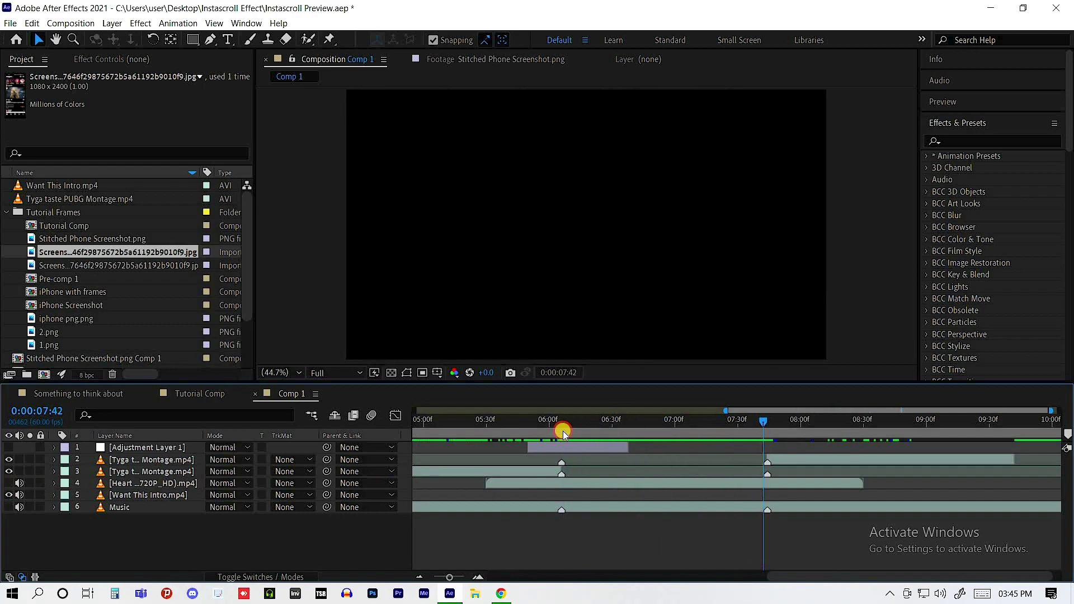
{"action": "mouse_move", "coordinate": [721, 455]}
{"action": "left_mouse_down"}
{"action": "mouse_move", "coordinate": [596, 454]}
{"action": "mouse_move", "coordinate": [790, 453]}
{"action": "left_mouse_up"}
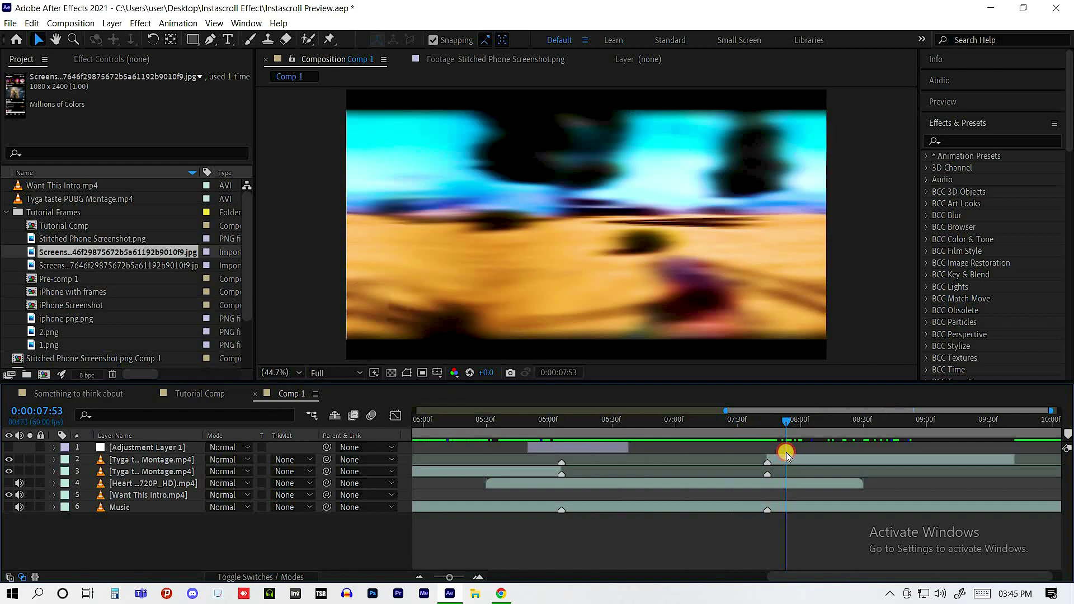
{"action": "left_click_drag", "start_coordinate": [614, 457], "coordinate": [561, 453]}
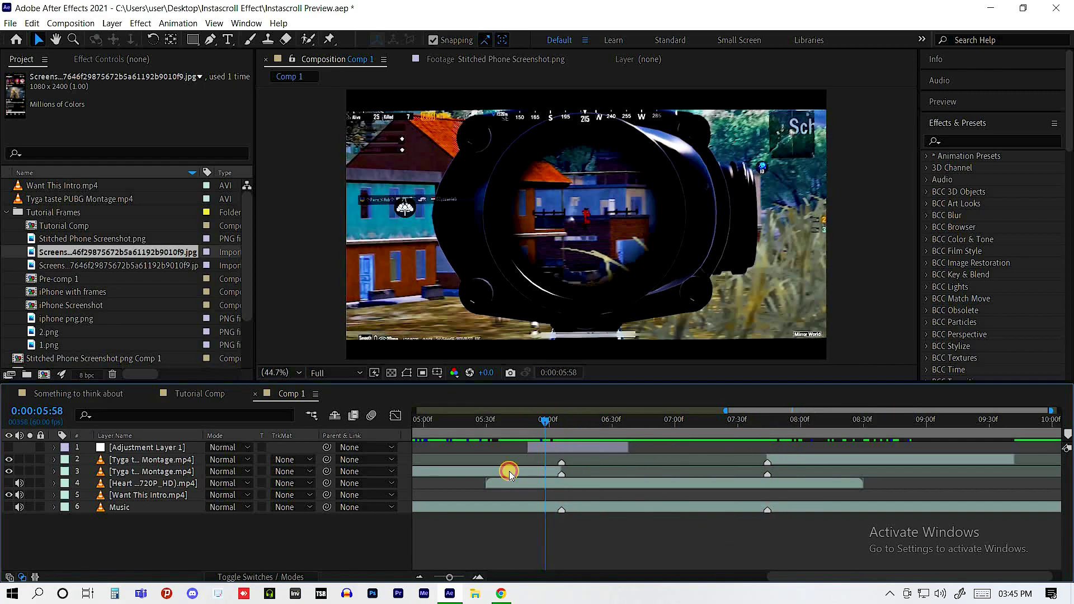
{"action": "left_click", "coordinate": [533, 468]}
{"action": "left_click", "coordinate": [555, 421]}
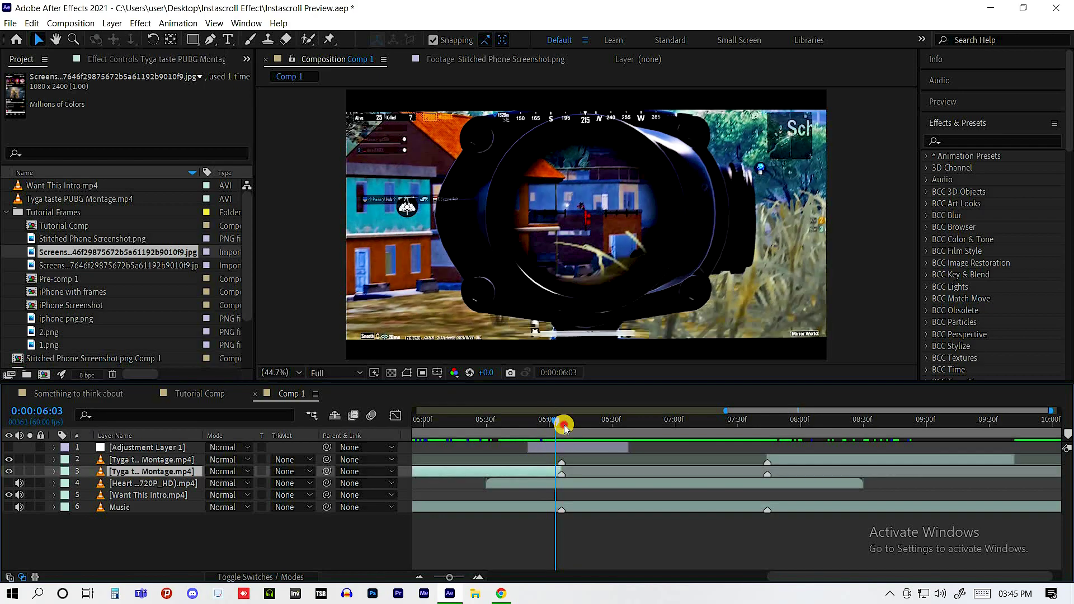
{"action": "left_click_drag", "start_coordinate": [565, 428], "coordinate": [552, 431]}
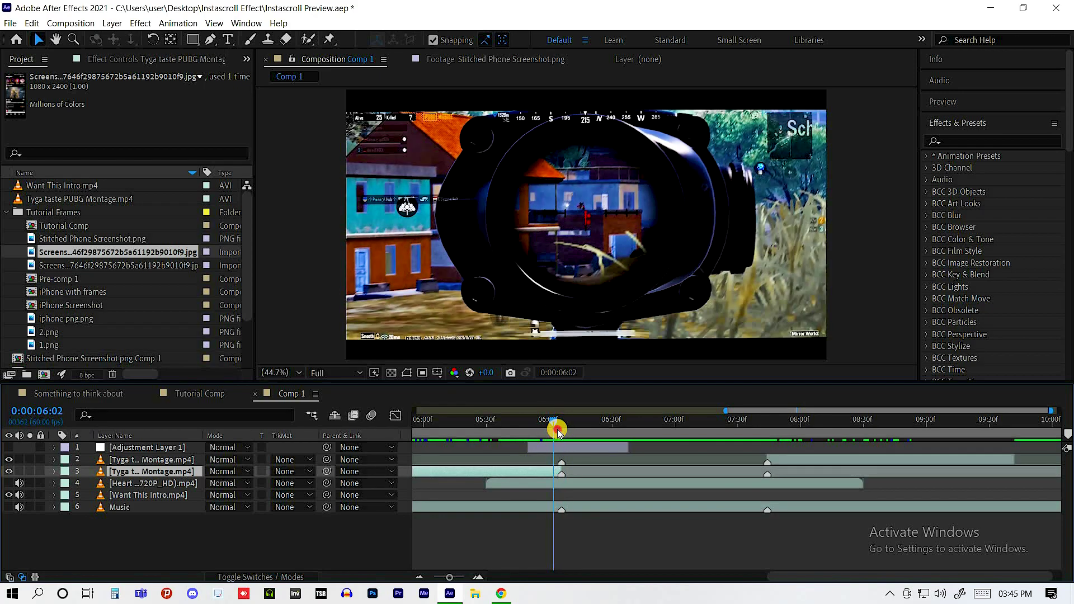
{"action": "left_click", "coordinate": [560, 421]}
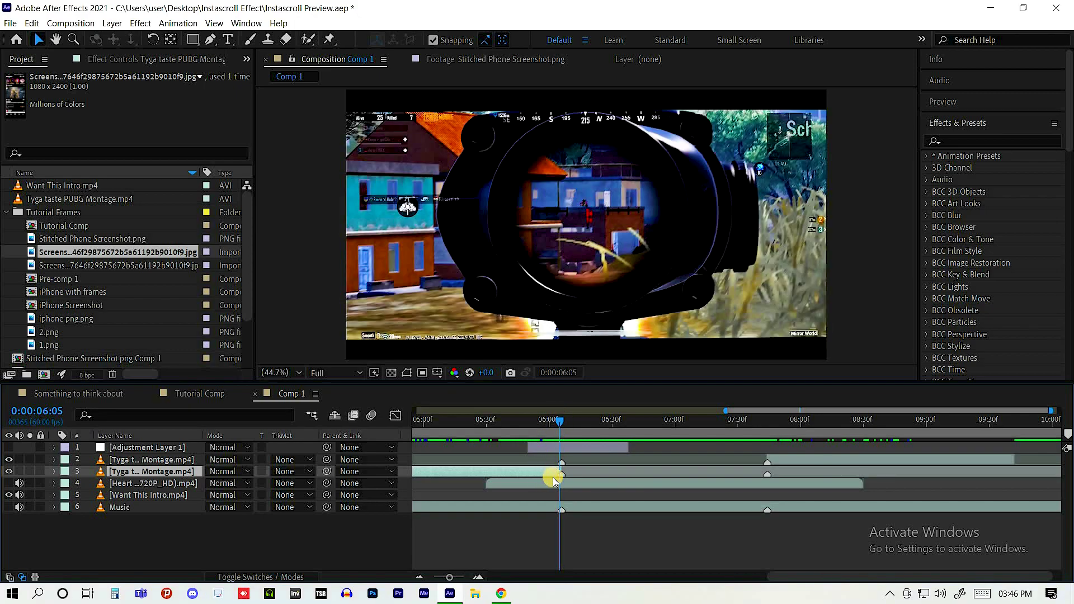
{"action": "key", "text": "ctrl+space"}
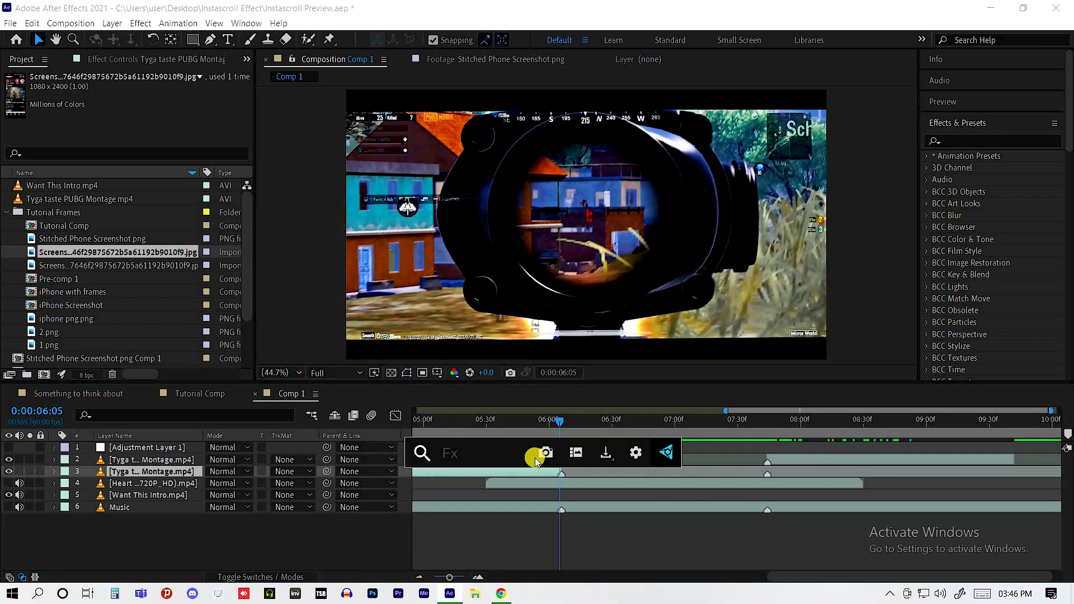
{"action": "left_click", "coordinate": [607, 456]}
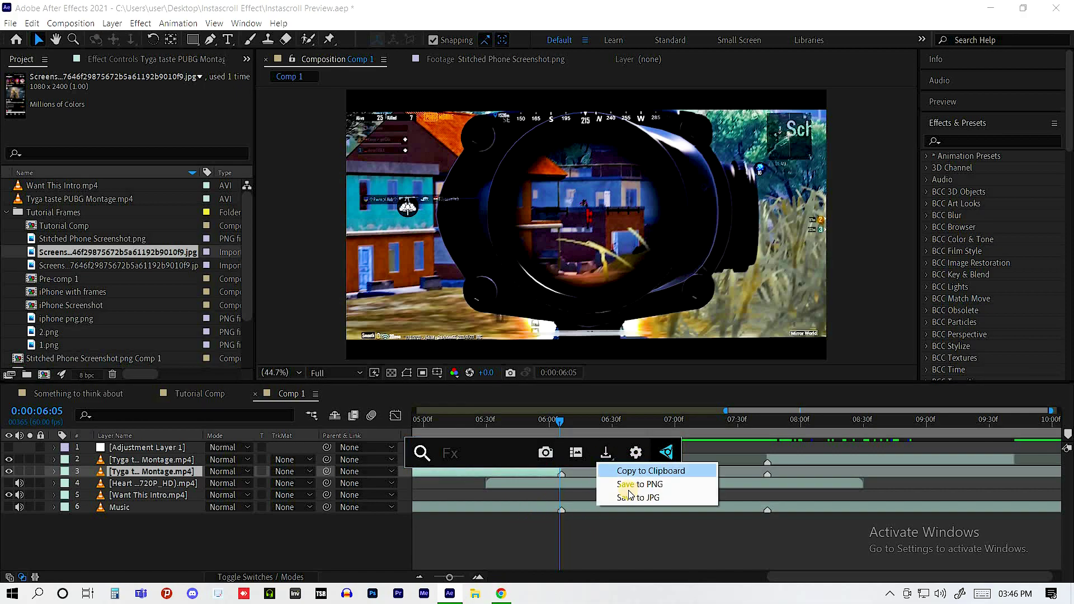
{"action": "left_click", "coordinate": [639, 484]}
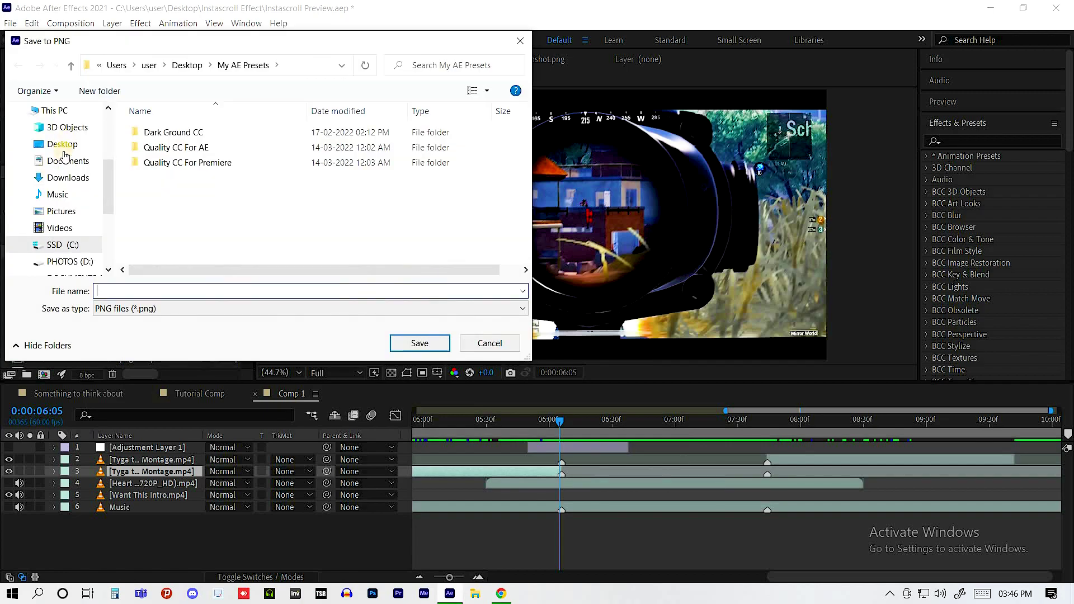
{"action": "left_click", "coordinate": [489, 343]}
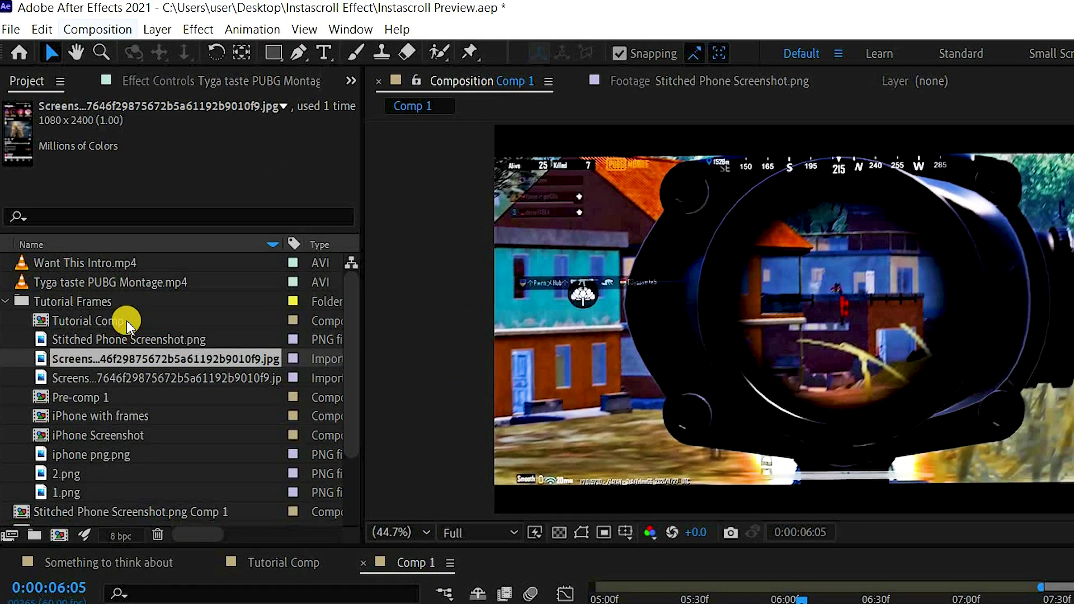
Step: Queue the current frame via Save Frame As File with JPEG Sequence output
{"action": "left_click", "coordinate": [84, 23]}
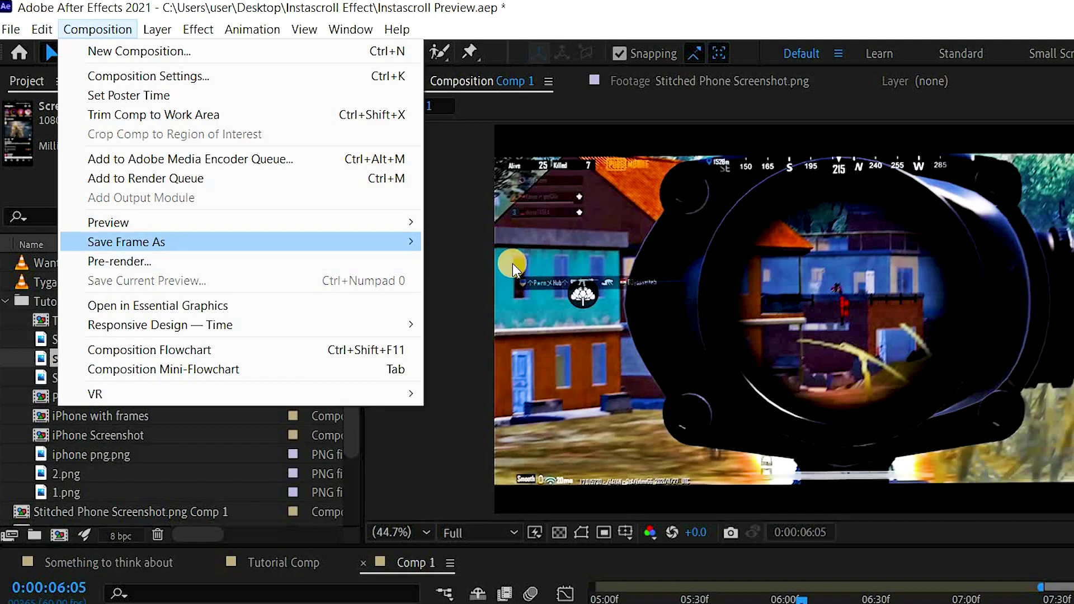
{"action": "mouse_move", "coordinate": [168, 241]}
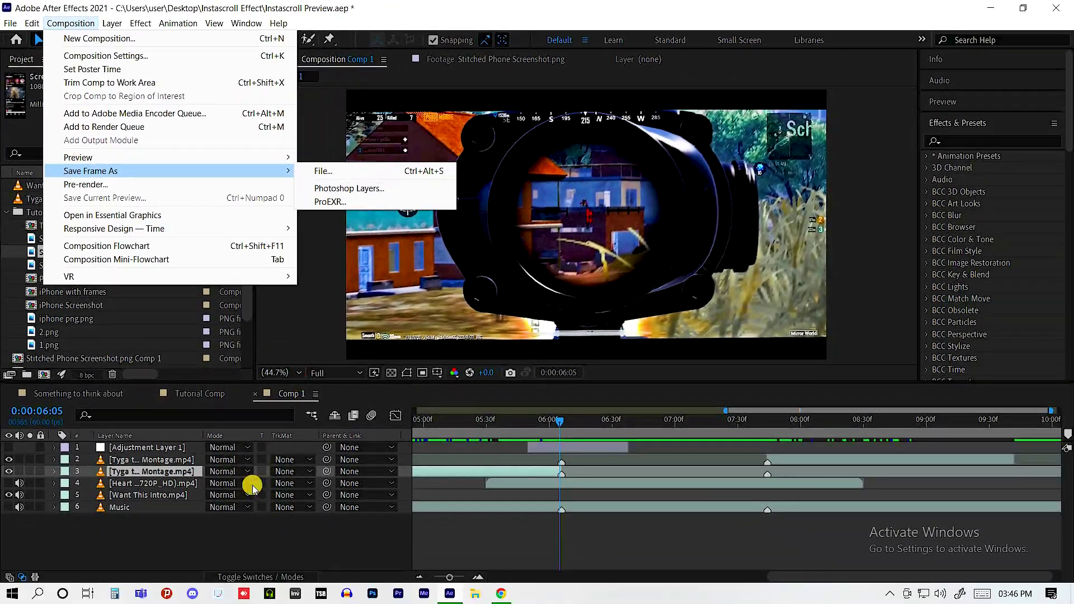
{"action": "left_click", "coordinate": [323, 171]}
{"action": "left_click", "coordinate": [119, 532]}
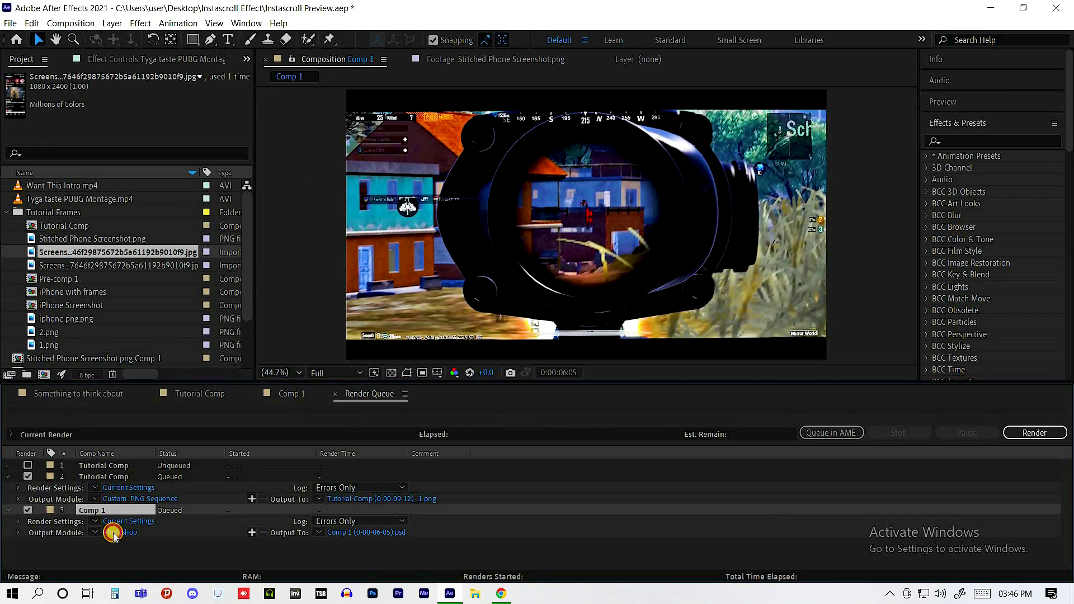
{"action": "left_click", "coordinate": [487, 124]}
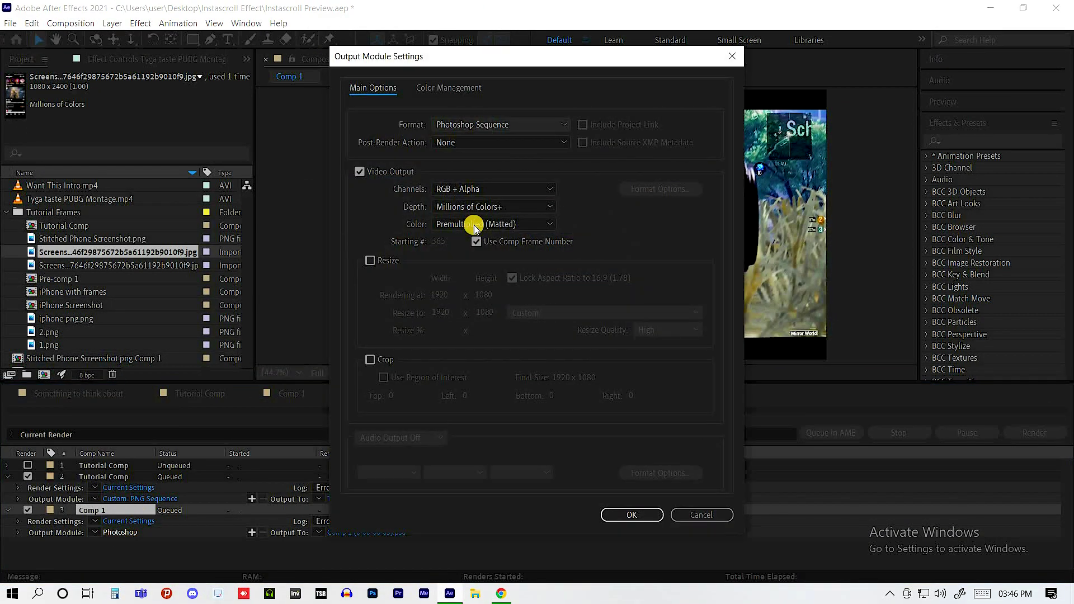
{"action": "left_click", "coordinate": [472, 247]}
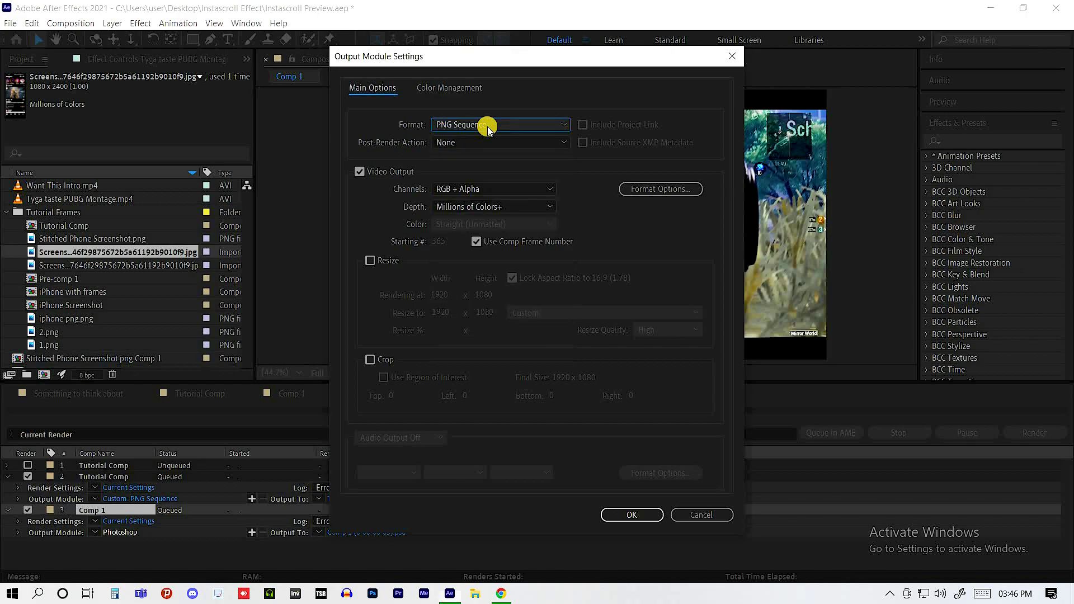
{"action": "left_click", "coordinate": [485, 124]}
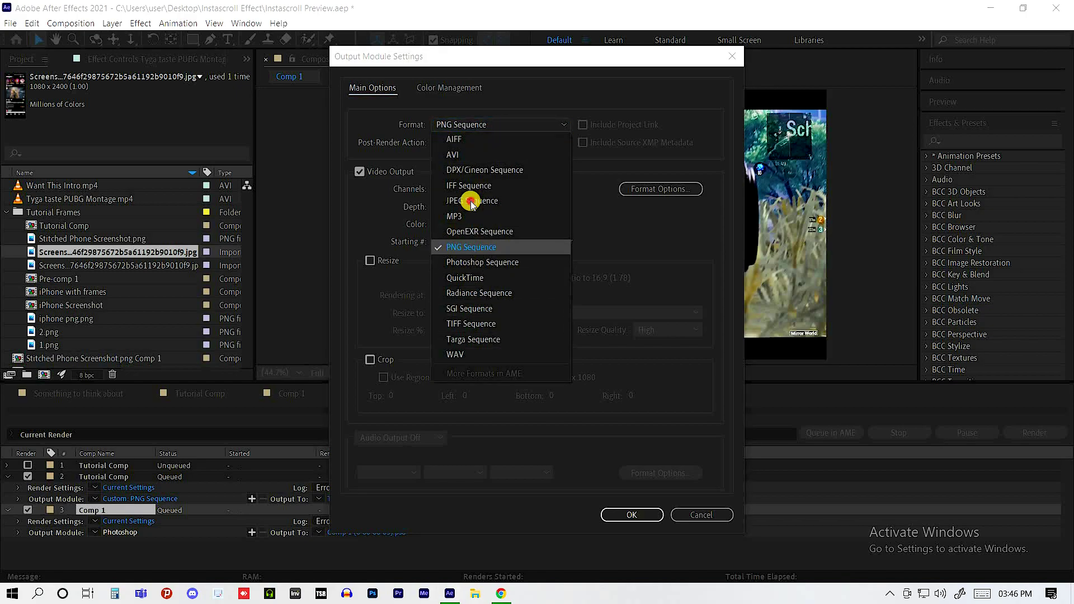
{"action": "left_click", "coordinate": [472, 200]}
Step: Confirm the output settings, dismiss the missing-folder warning and close the Render Queue
{"action": "left_click", "coordinate": [625, 514]}
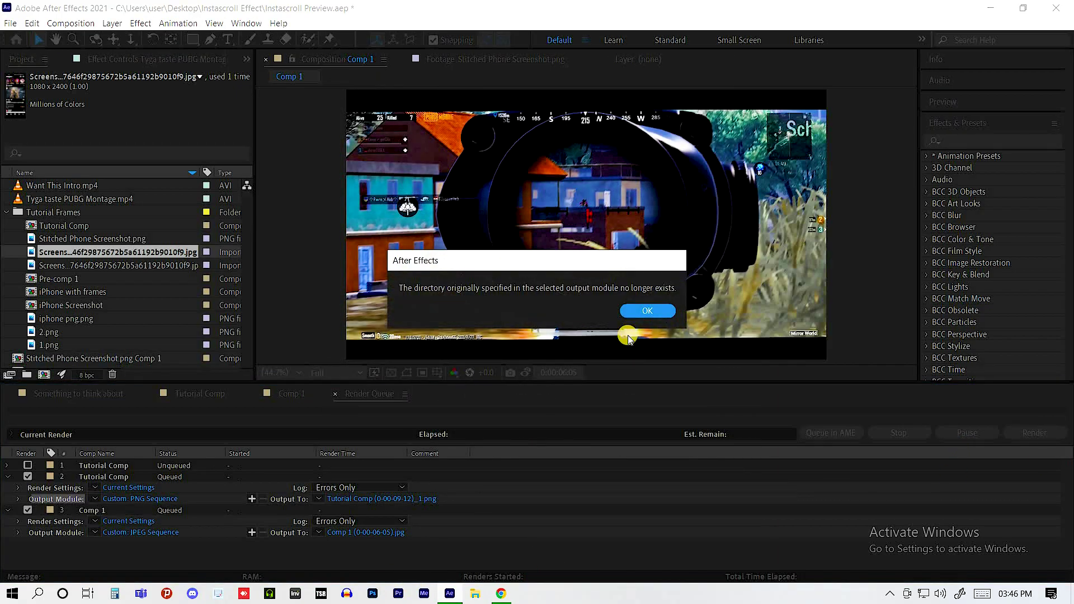
{"action": "left_click", "coordinate": [629, 336]}
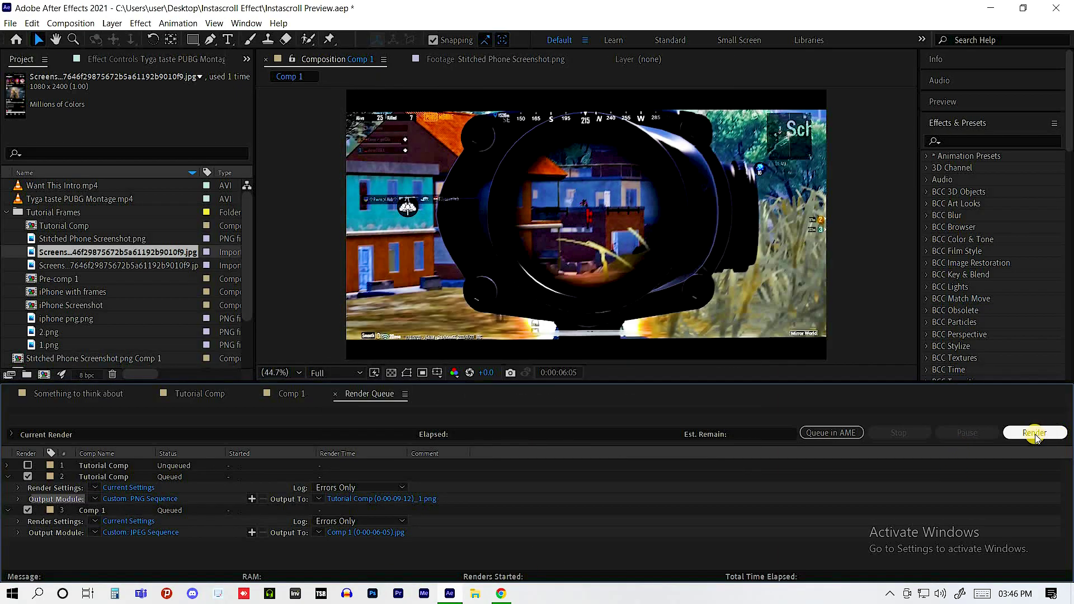
{"action": "left_click", "coordinate": [336, 394]}
{"action": "left_click", "coordinate": [465, 469]}
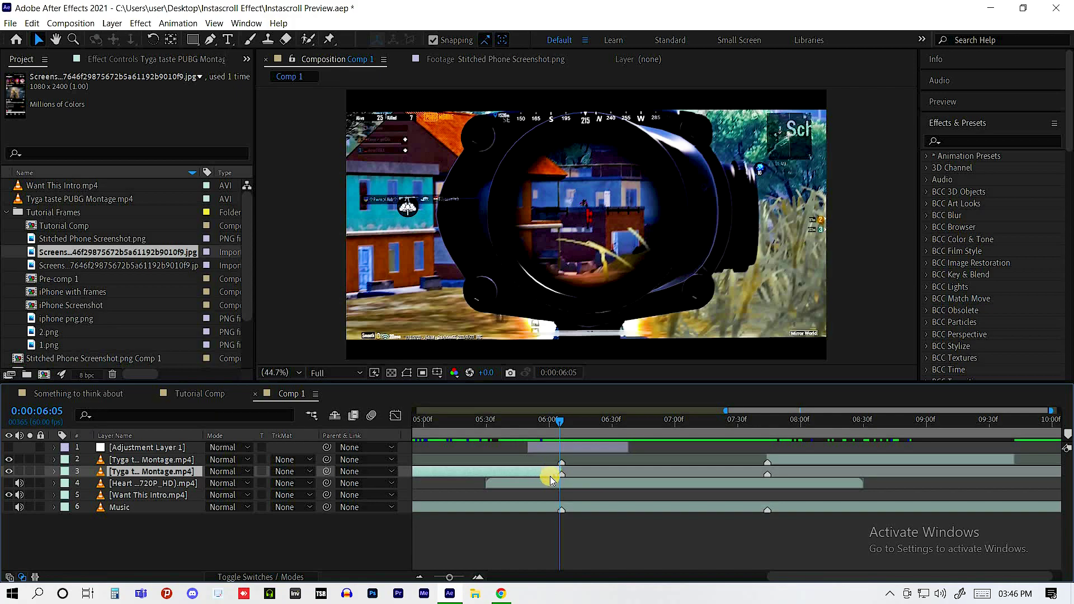
{"action": "left_click", "coordinate": [781, 466]}
{"action": "left_click", "coordinate": [773, 424]}
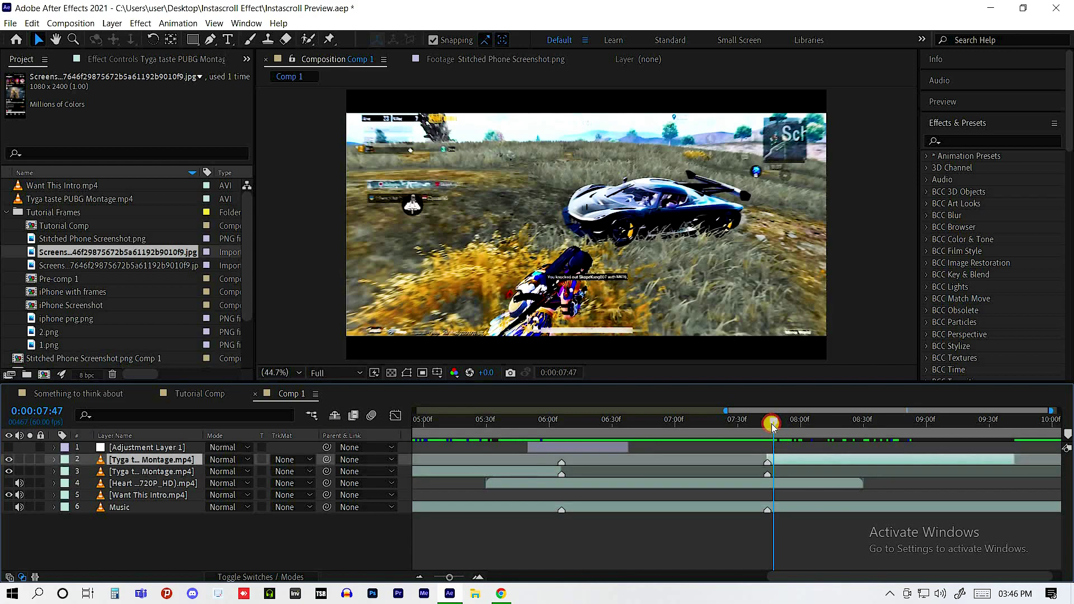
{"action": "left_click_drag", "start_coordinate": [771, 424], "coordinate": [767, 425]}
{"action": "key", "text": "ctrl+space"}
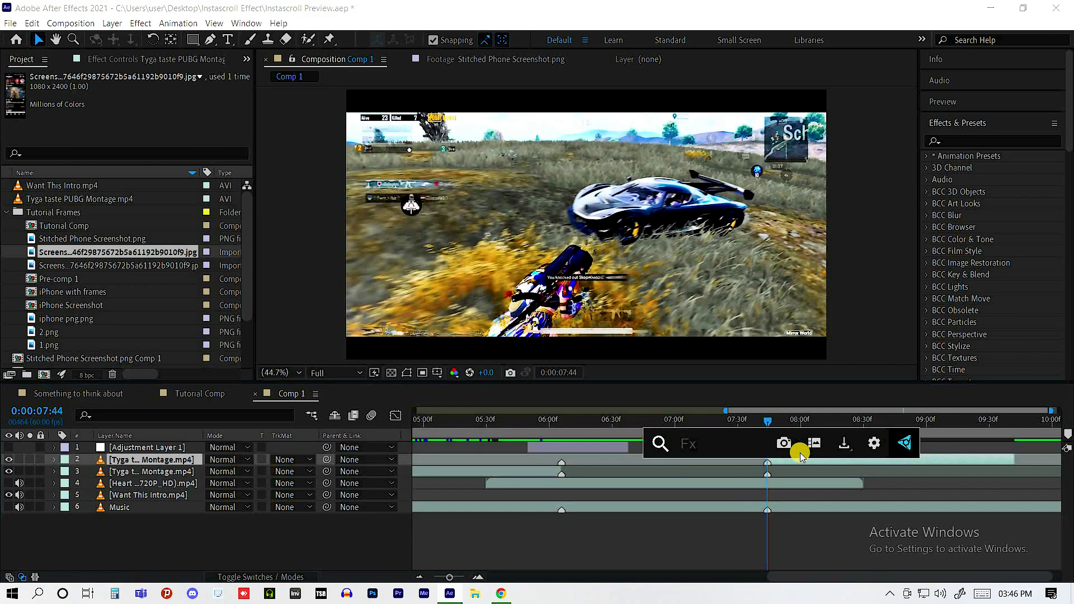
{"action": "left_click", "coordinate": [840, 447]}
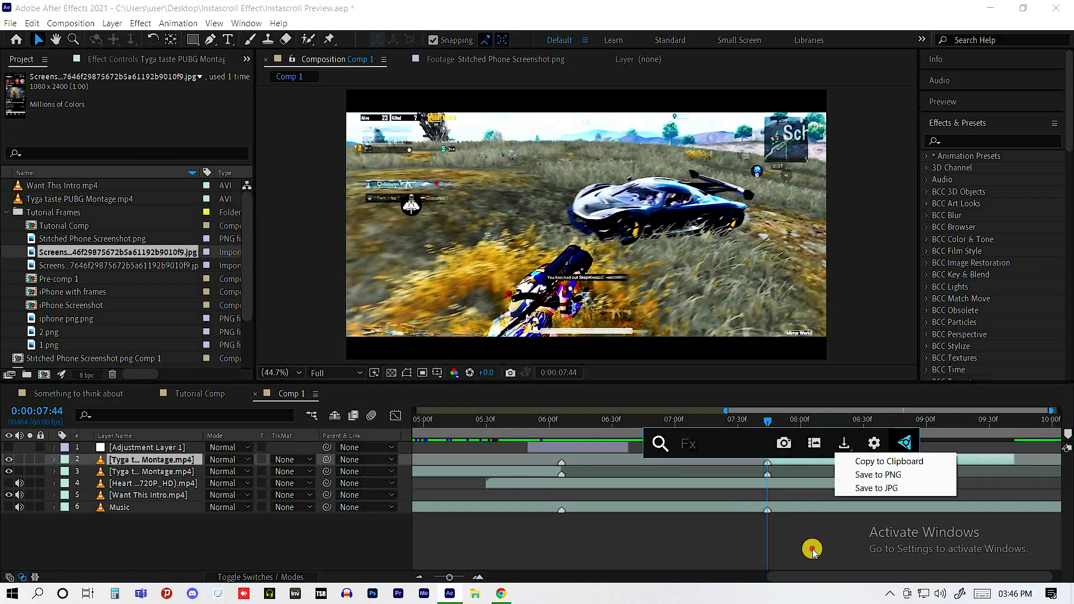
{"action": "key", "text": "Escape"}
{"action": "left_click_drag", "start_coordinate": [593, 422], "coordinate": [564, 428]}
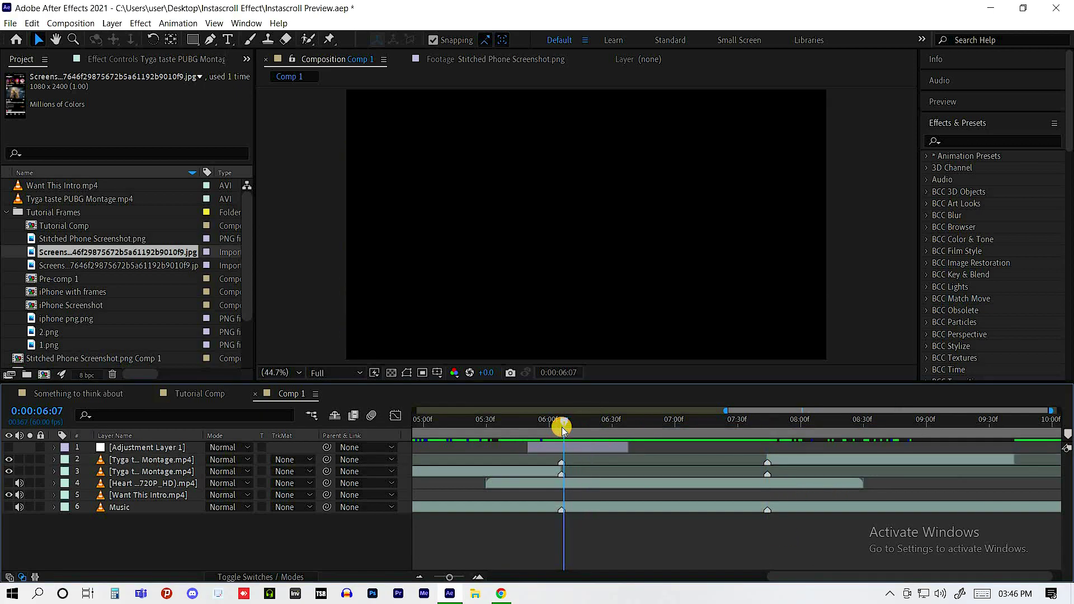
{"action": "left_click_drag", "start_coordinate": [558, 423], "coordinate": [545, 424]}
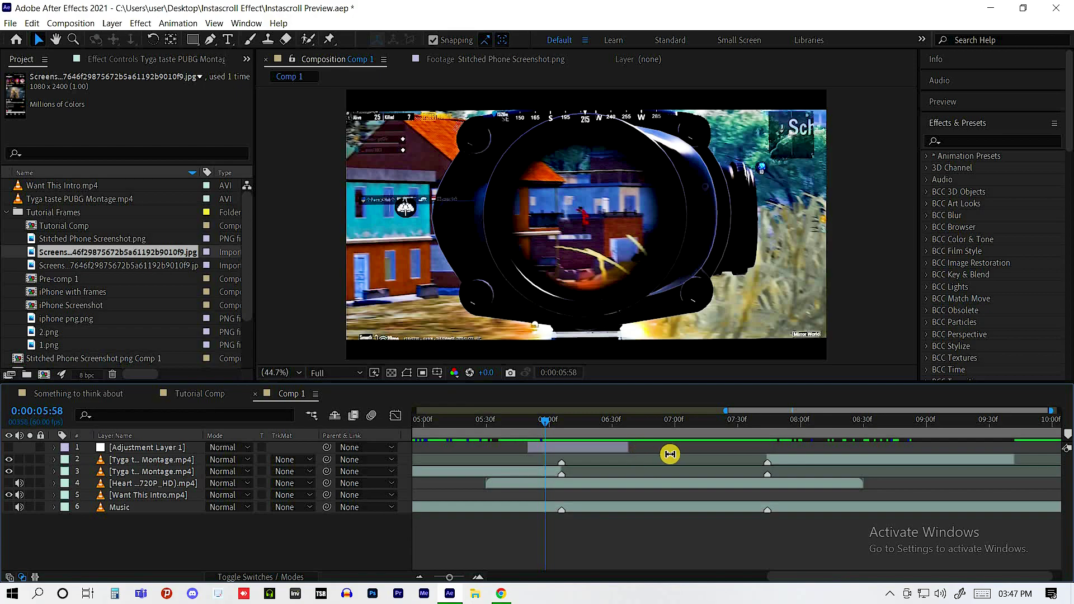
Step: Add Stitched Phone Screenshot.png to Comp 1 above layer 2 and view it at 6:07
{"action": "left_click", "coordinate": [77, 243]}
{"action": "left_click_drag", "start_coordinate": [128, 239], "coordinate": [656, 472]}
{"action": "left_click", "coordinate": [617, 446]}
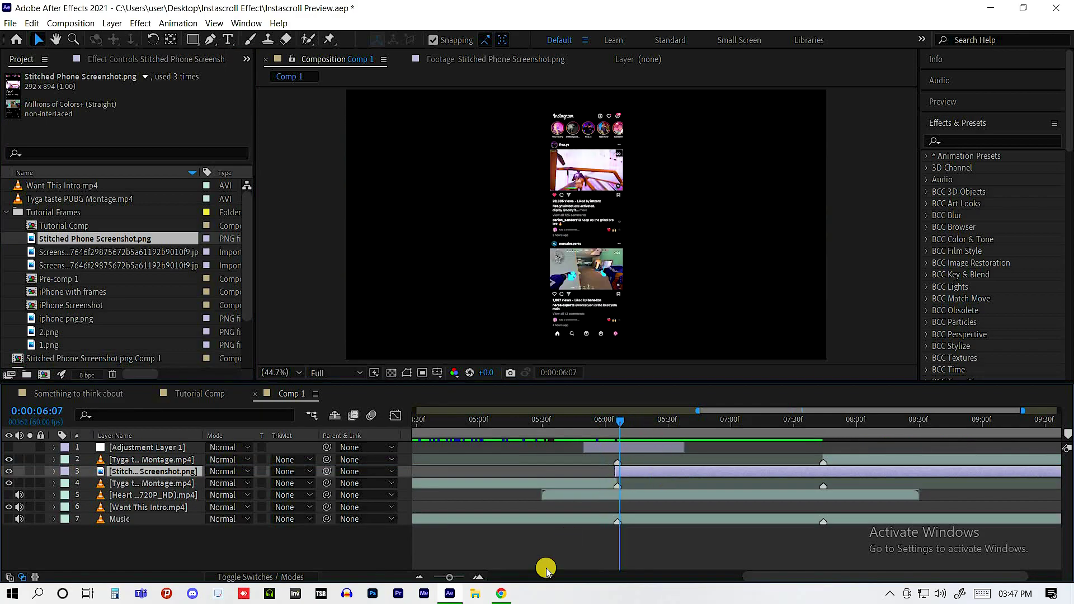
{"action": "left_click_drag", "start_coordinate": [745, 577], "coordinate": [820, 579]}
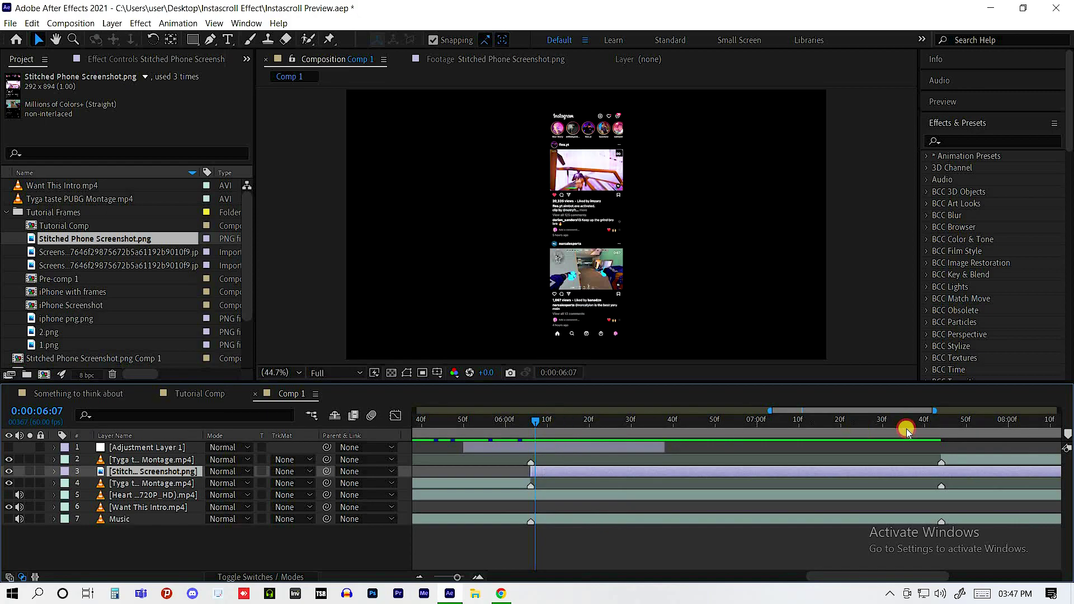
Step: Trim the screenshot layer's out point to the 0:00:07:44 marker
{"action": "left_click_drag", "start_coordinate": [907, 432], "coordinate": [942, 431]}
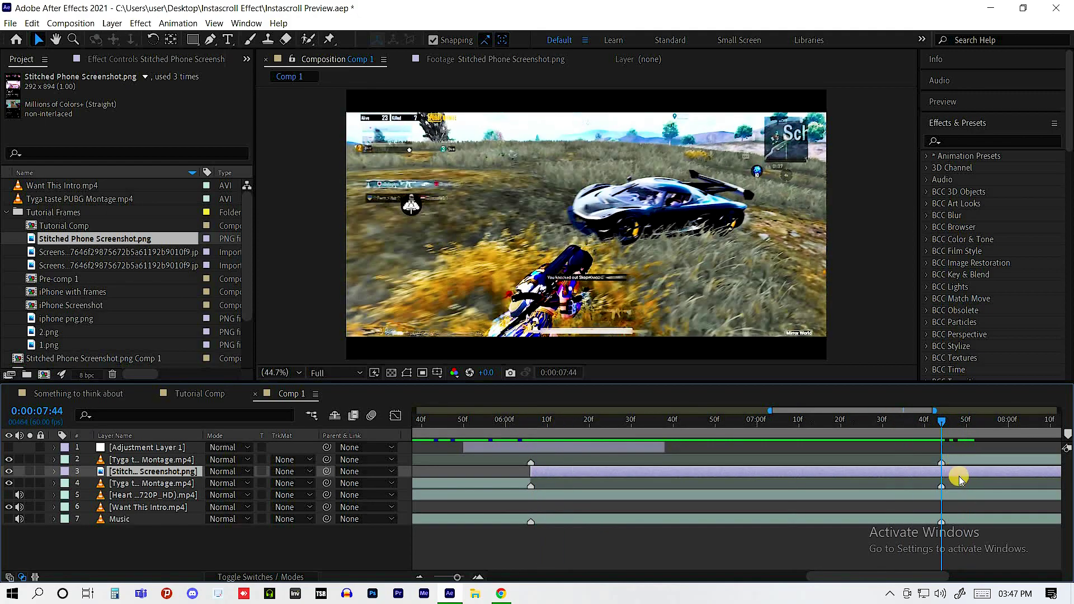
{"action": "key", "text": "alt+]"}
{"action": "key", "text": "F2"}
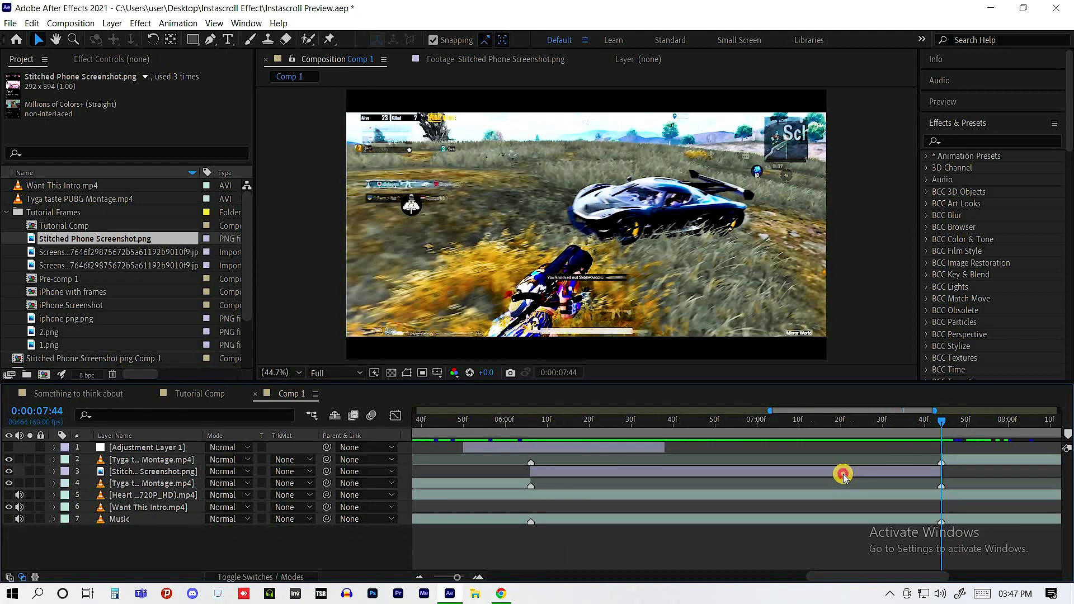
{"action": "left_click", "coordinate": [550, 477]}
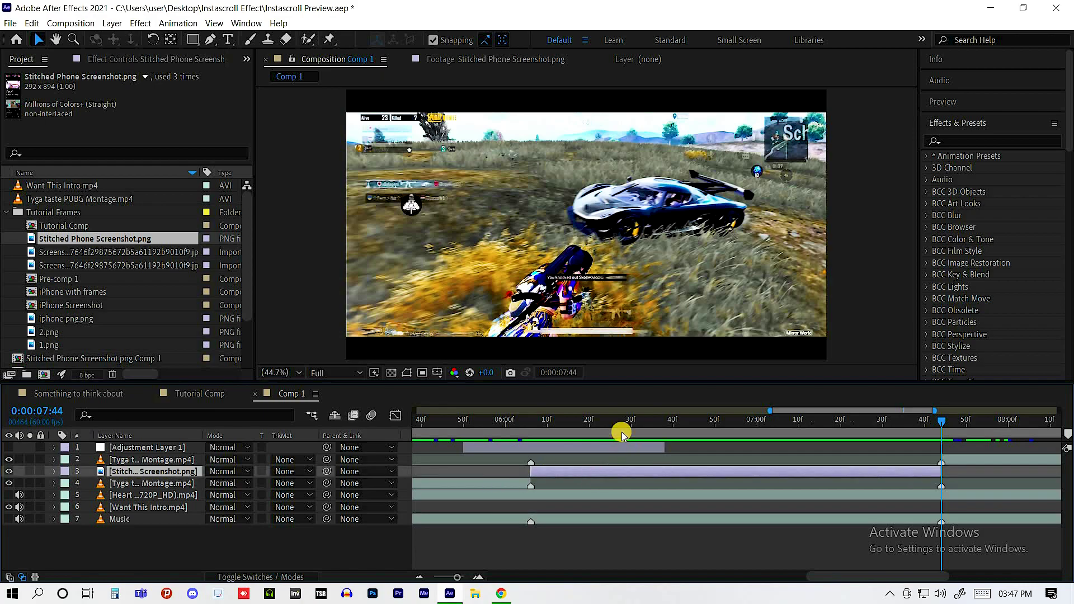
{"action": "left_click", "coordinate": [582, 432]}
{"action": "left_click", "coordinate": [658, 431]}
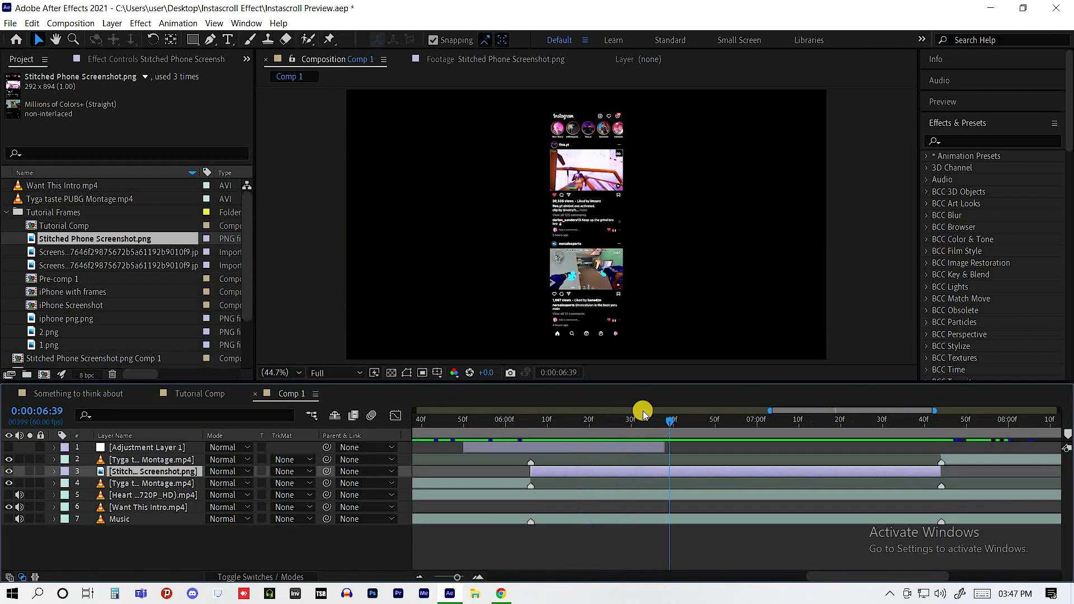
Step: Pre-compose the screenshot layer into a new comp named Stitched Phone Screenshot.png Comp 2
{"action": "right_click", "coordinate": [644, 470]}
{"action": "left_click", "coordinate": [683, 404]}
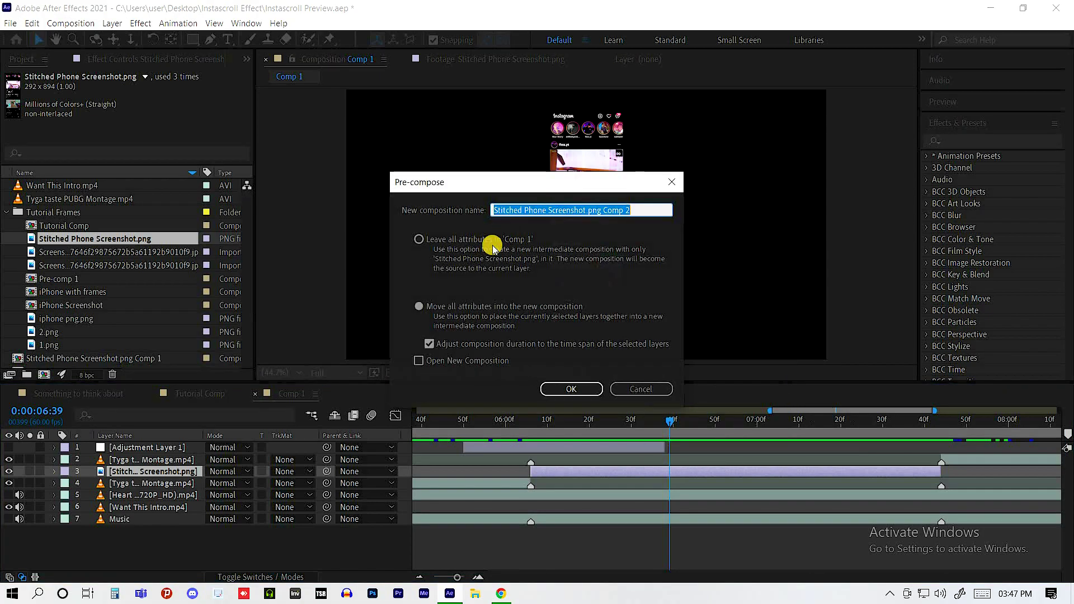
{"action": "left_click", "coordinate": [565, 392]}
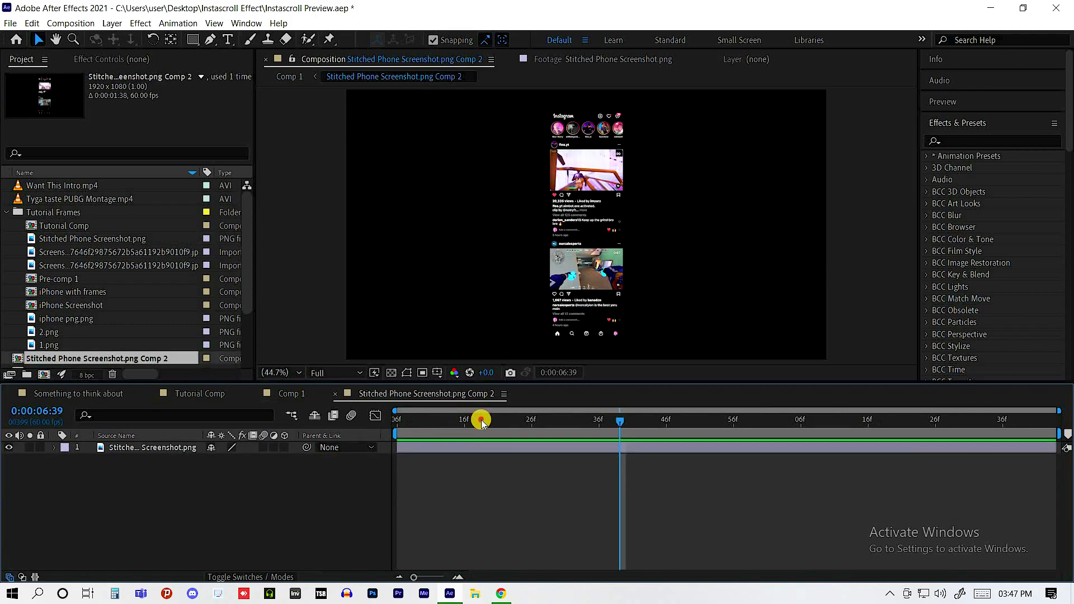
Step: Scale the screenshot layer to 120% and turn on the transparency grid
{"action": "left_click", "coordinate": [585, 420]}
{"action": "left_click", "coordinate": [527, 447]}
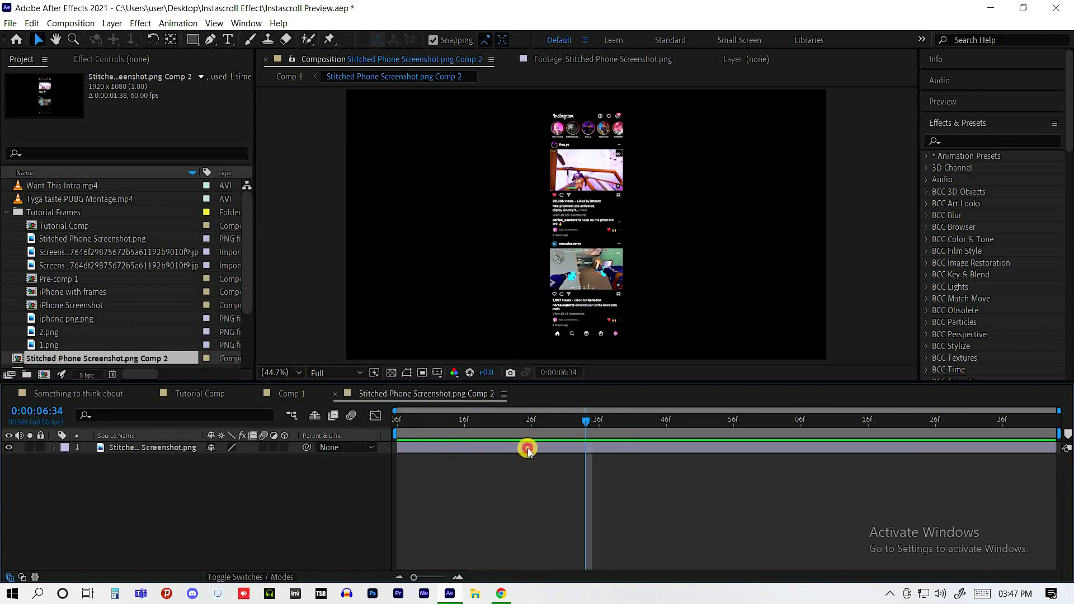
{"action": "key", "text": "s"}
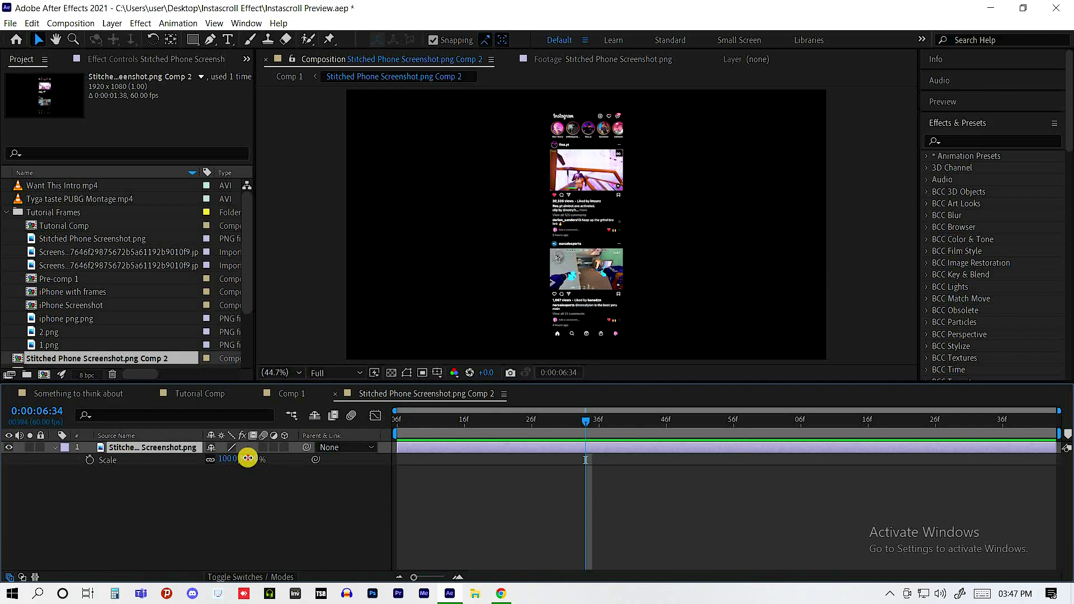
{"action": "left_click_drag", "start_coordinate": [255, 458], "coordinate": [262, 458]}
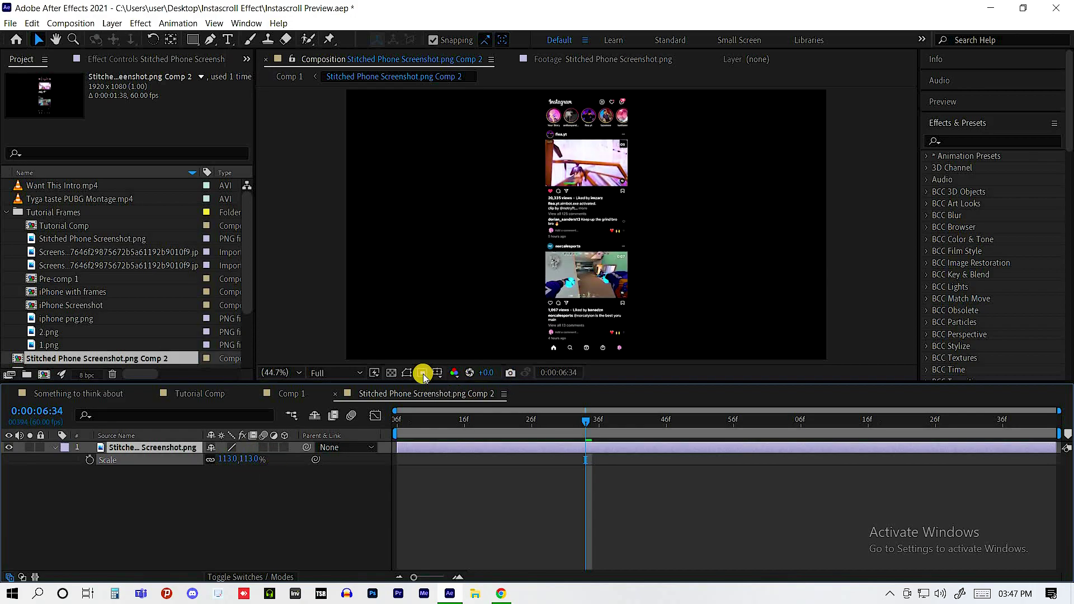
{"action": "left_click", "coordinate": [391, 374]}
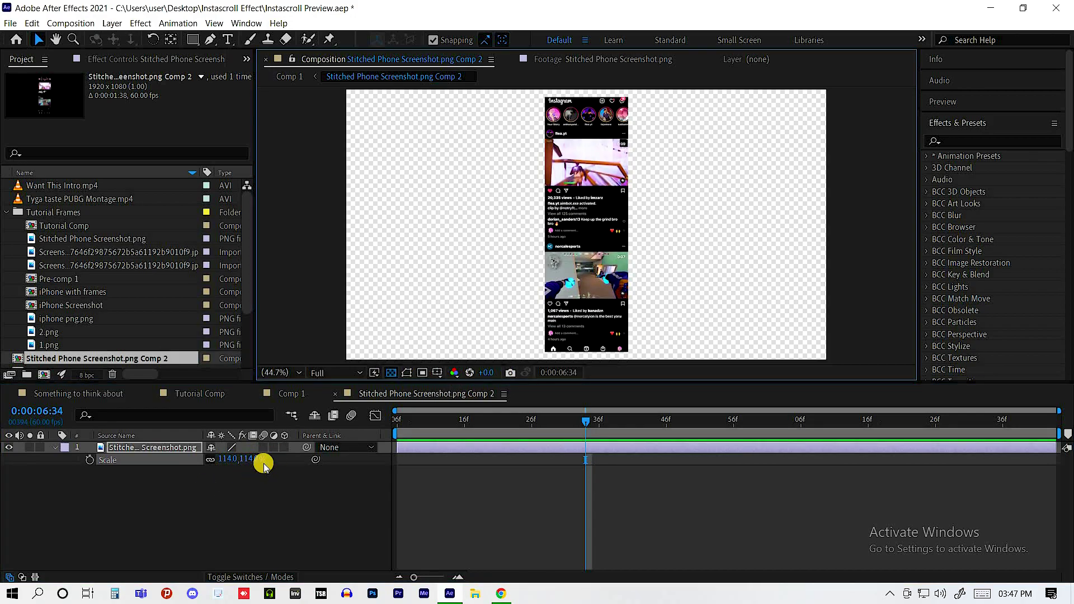
{"action": "left_click_drag", "start_coordinate": [250, 459], "coordinate": [254, 458]}
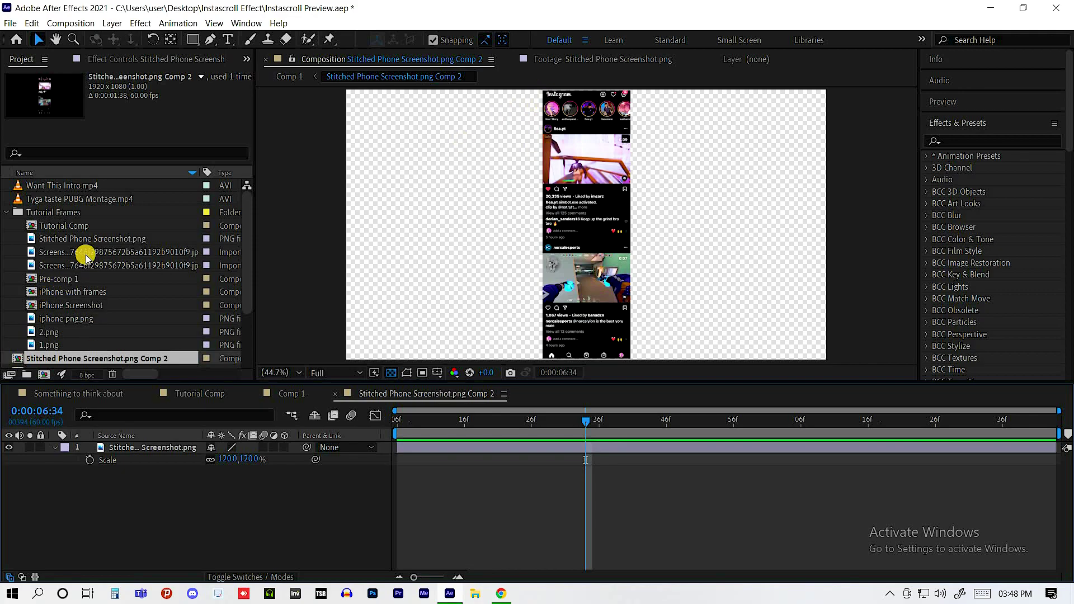
{"action": "mouse_move", "coordinate": [98, 253]}
{"action": "left_mouse_down"}
{"action": "mouse_move", "coordinate": [132, 469]}
{"action": "mouse_move", "coordinate": [187, 484]}
{"action": "left_mouse_up"}
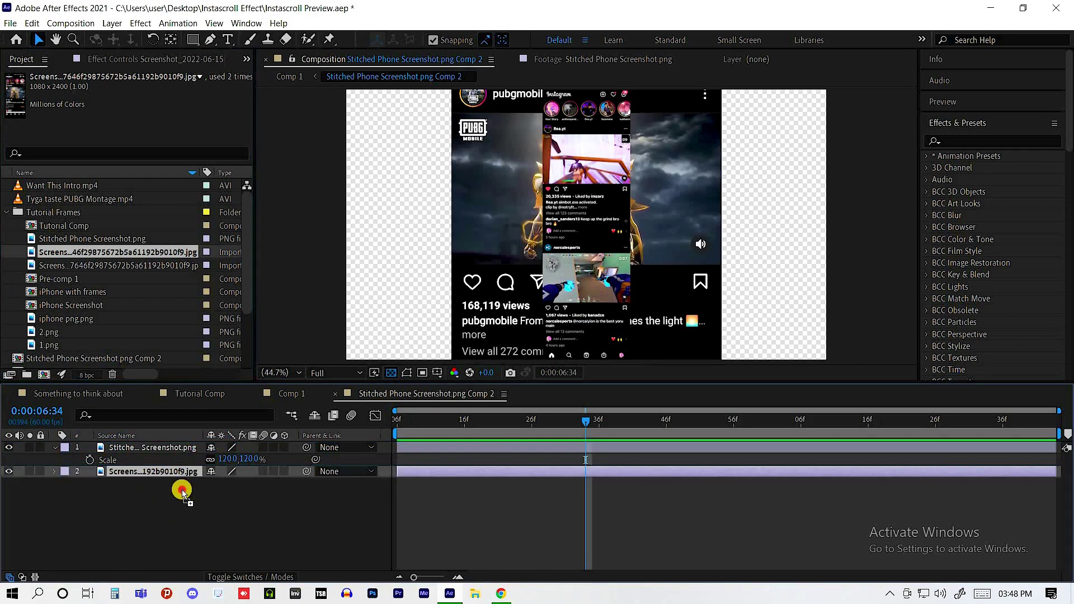
{"action": "left_click", "coordinate": [175, 451]}
{"action": "key", "text": "ctrl+bracketleft"}
{"action": "left_click", "coordinate": [180, 447]}
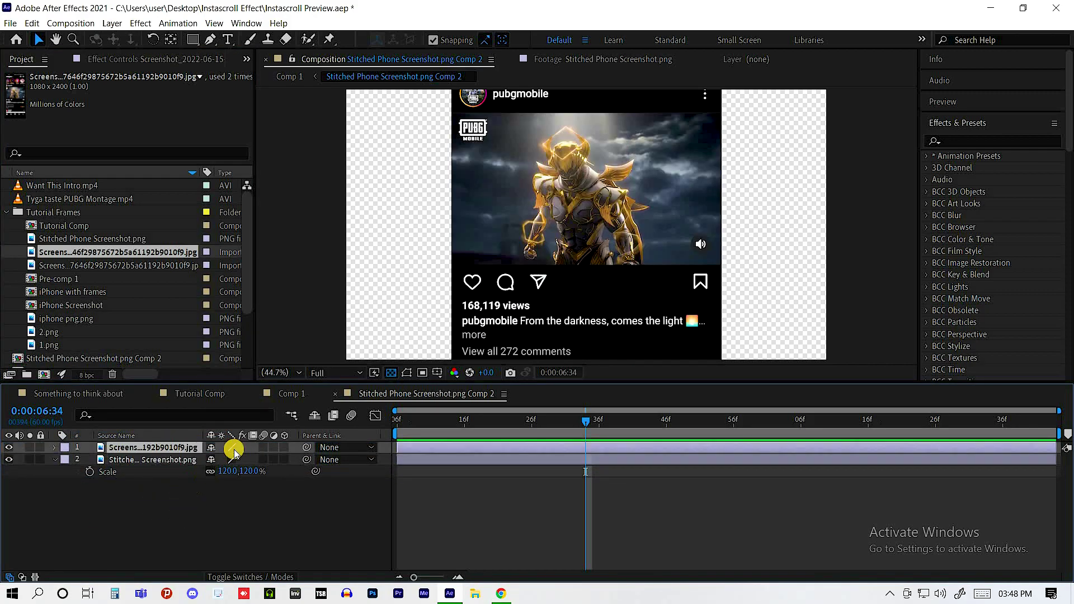
{"action": "key", "text": "s"}
{"action": "left_click_drag", "start_coordinate": [214, 463], "coordinate": [506, 271]}
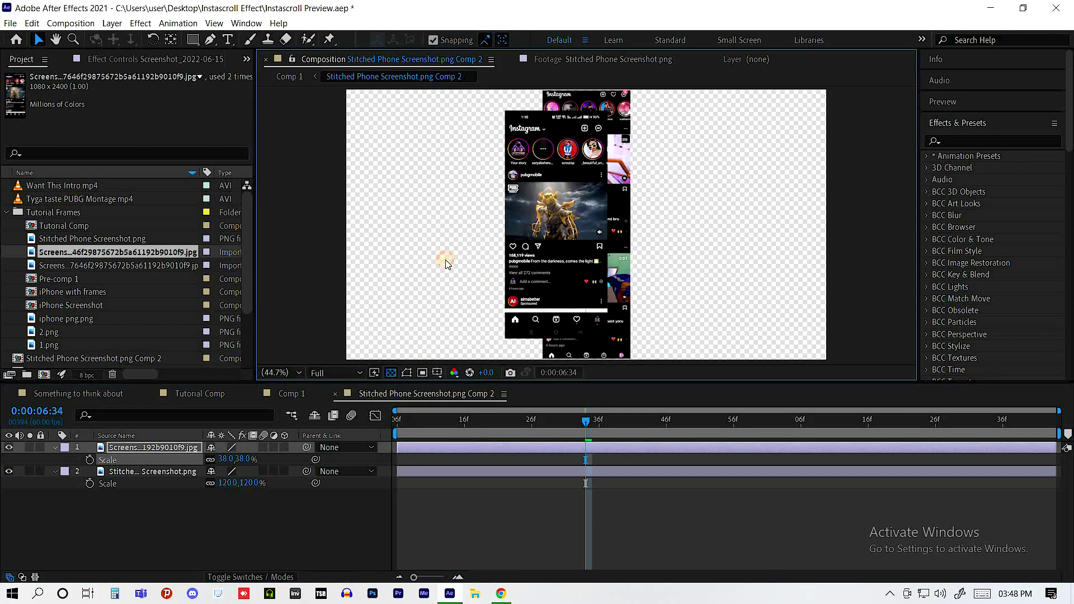
{"action": "left_click_drag", "start_coordinate": [598, 338], "coordinate": [455, 344]}
{"action": "left_click_drag", "start_coordinate": [436, 207], "coordinate": [480, 186]}
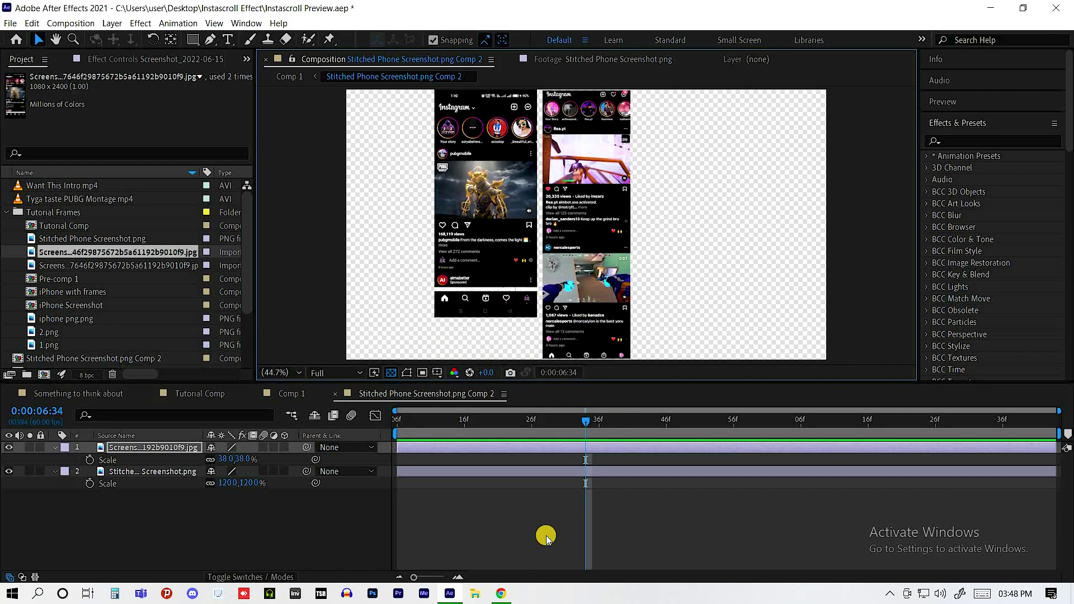
{"action": "left_click", "coordinate": [539, 466], "text": "shift"}
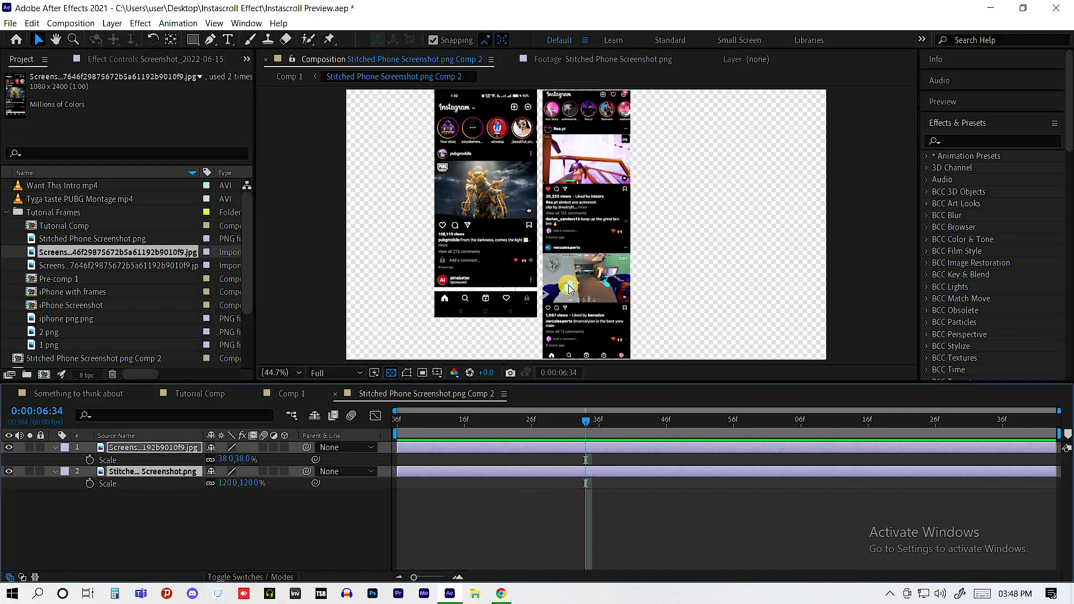
{"action": "left_click", "coordinate": [494, 452]}
{"action": "key", "text": "Delete"}
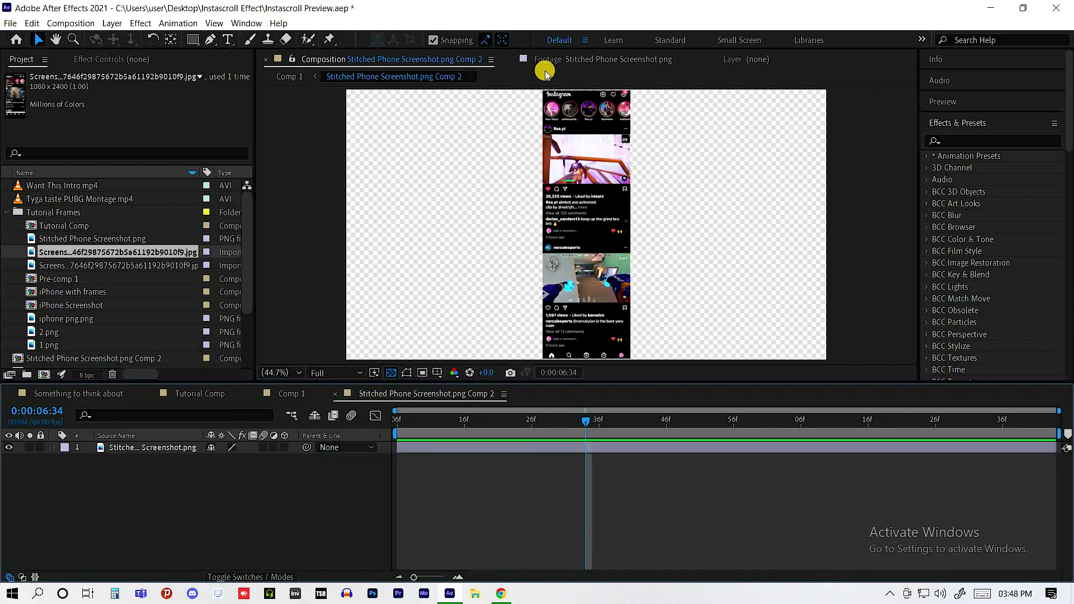
{"action": "left_click", "coordinate": [622, 213]}
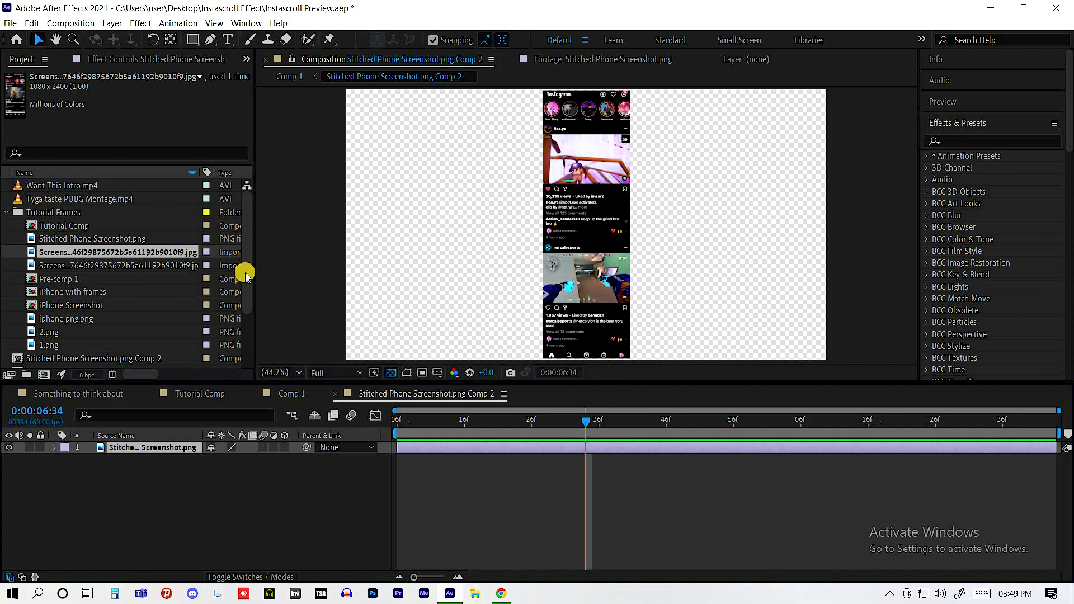
Step: Drag 1.png into Comp 2 and bring it above the phone screenshot
{"action": "left_click_drag", "start_coordinate": [111, 254], "coordinate": [75, 430]}
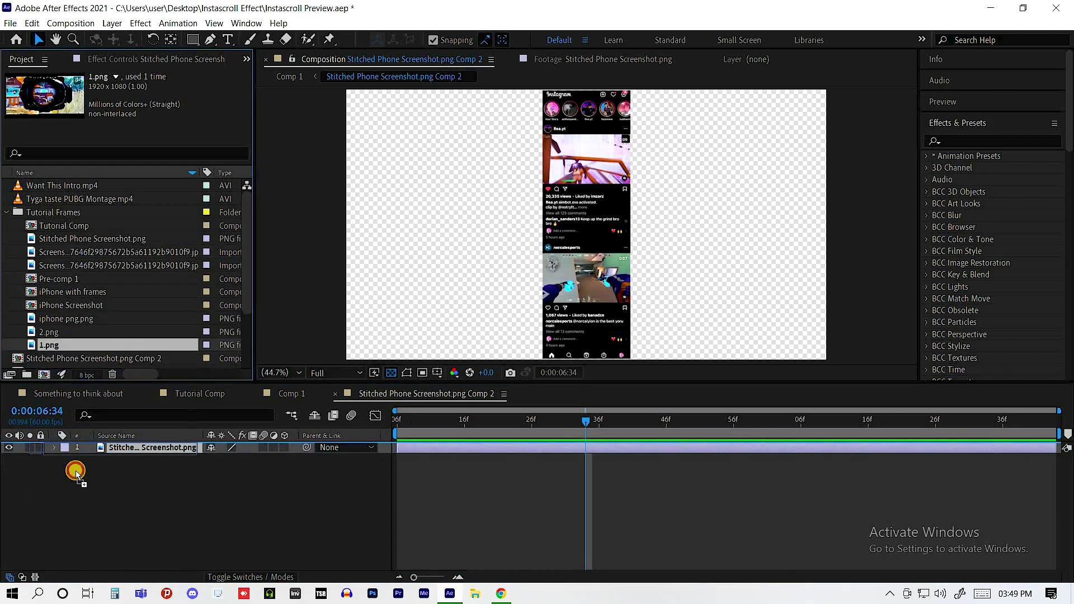
{"action": "left_click_drag", "start_coordinate": [75, 429], "coordinate": [158, 458]}
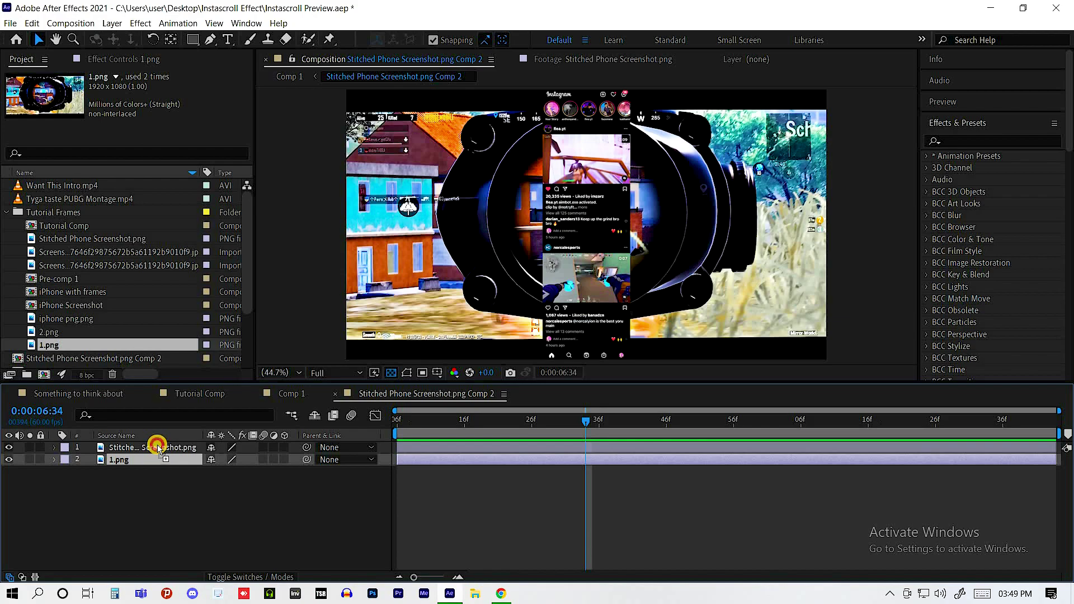
{"action": "key", "text": "ctrl+]"}
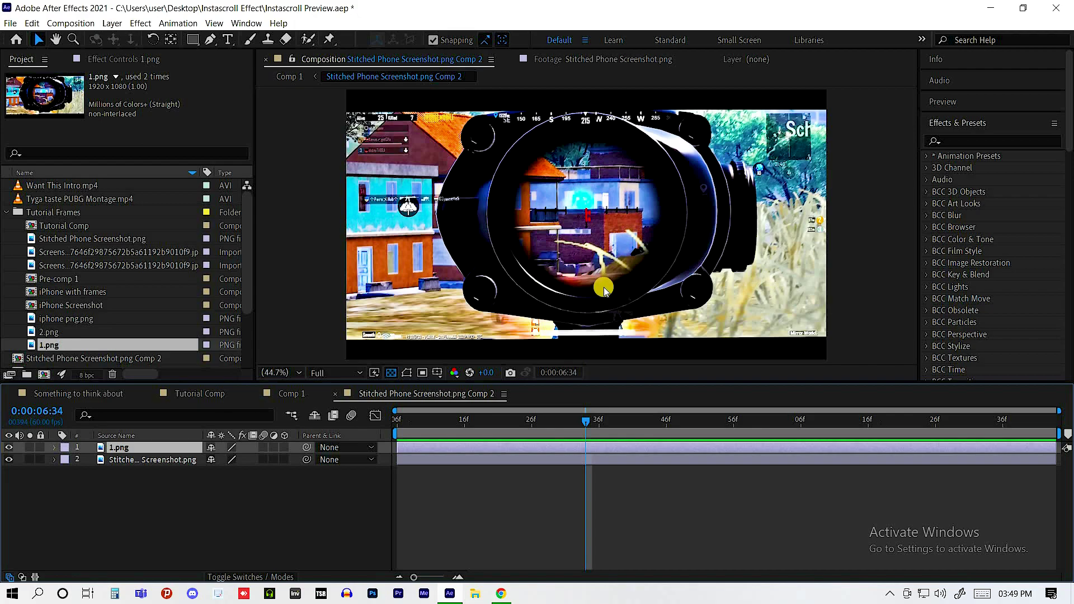
Step: Shrink 1.png to 26% and move it onto the phone screenshot
{"action": "key", "text": "s"}
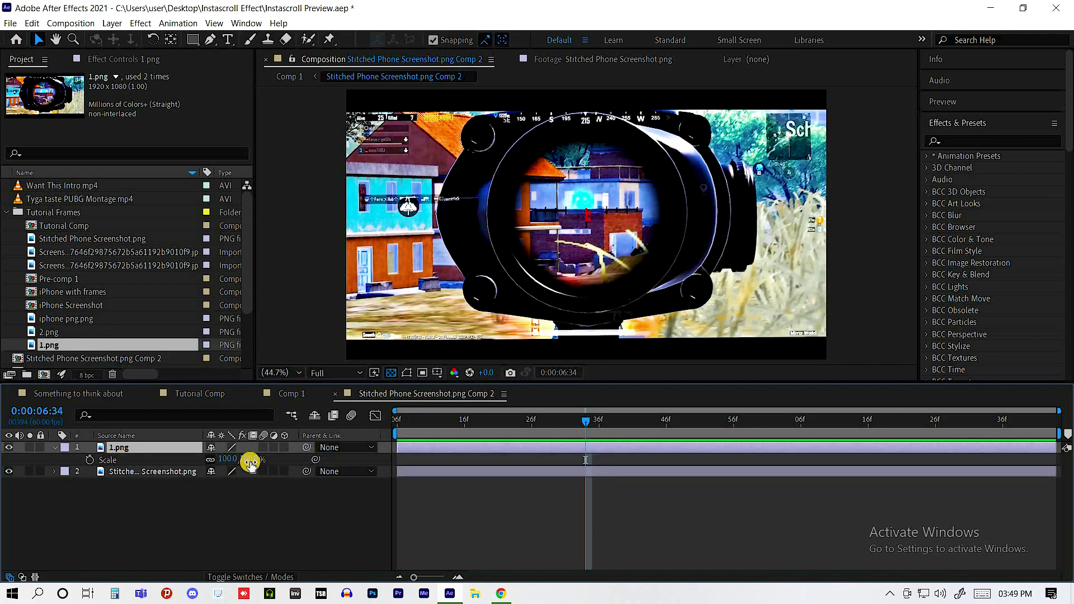
{"action": "left_click_drag", "start_coordinate": [229, 464], "coordinate": [207, 469]}
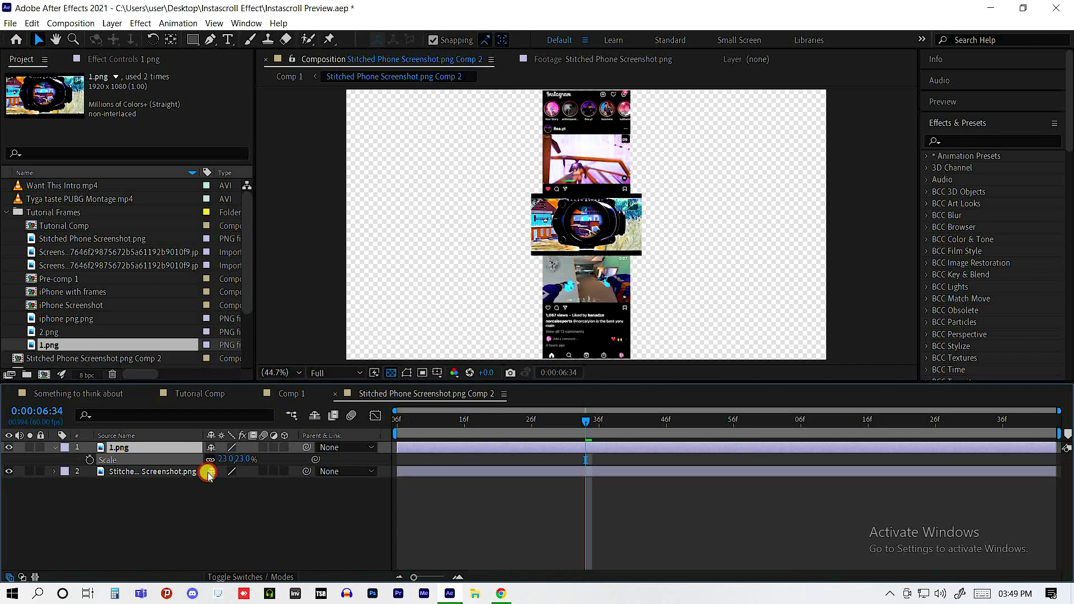
{"action": "left_click", "coordinate": [590, 237]}
{"action": "left_click_drag", "start_coordinate": [634, 150], "coordinate": [581, 227]}
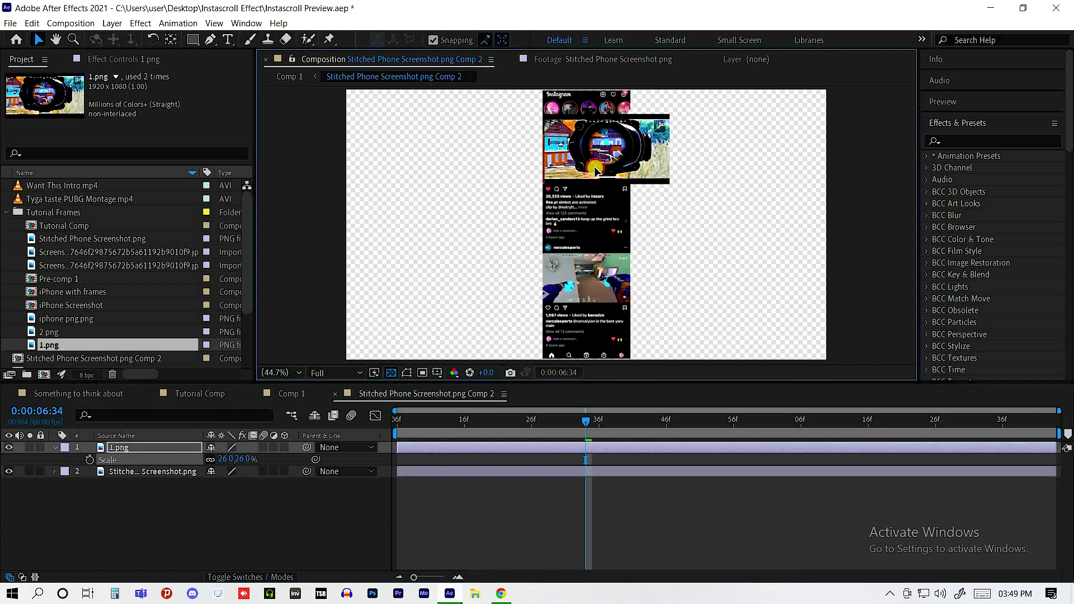
{"action": "left_click_drag", "start_coordinate": [448, 207], "coordinate": [447, 220]}
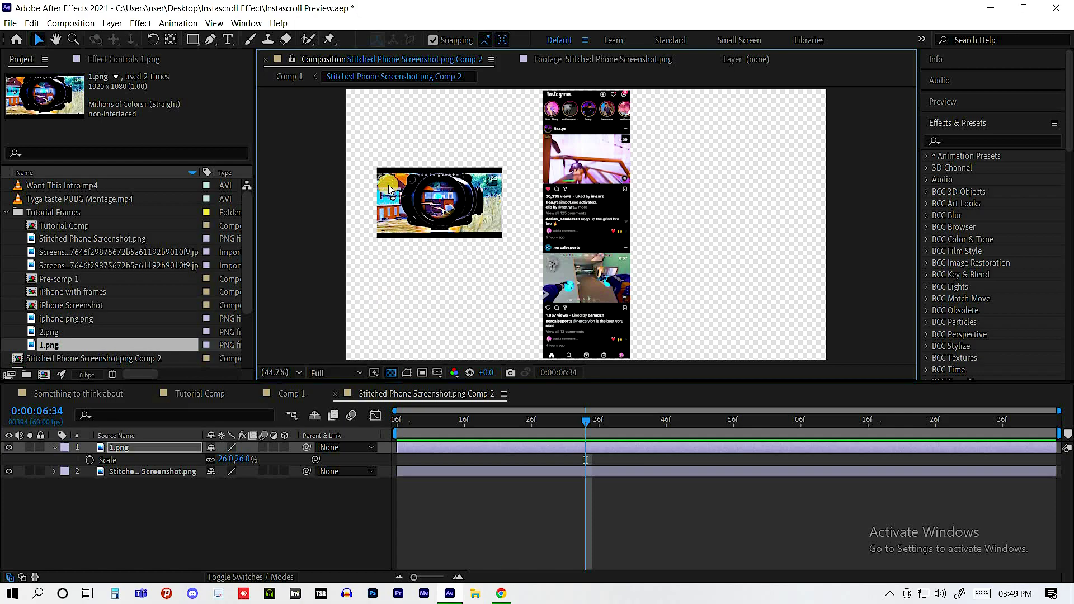
{"action": "left_click_drag", "start_coordinate": [414, 229], "coordinate": [562, 193]}
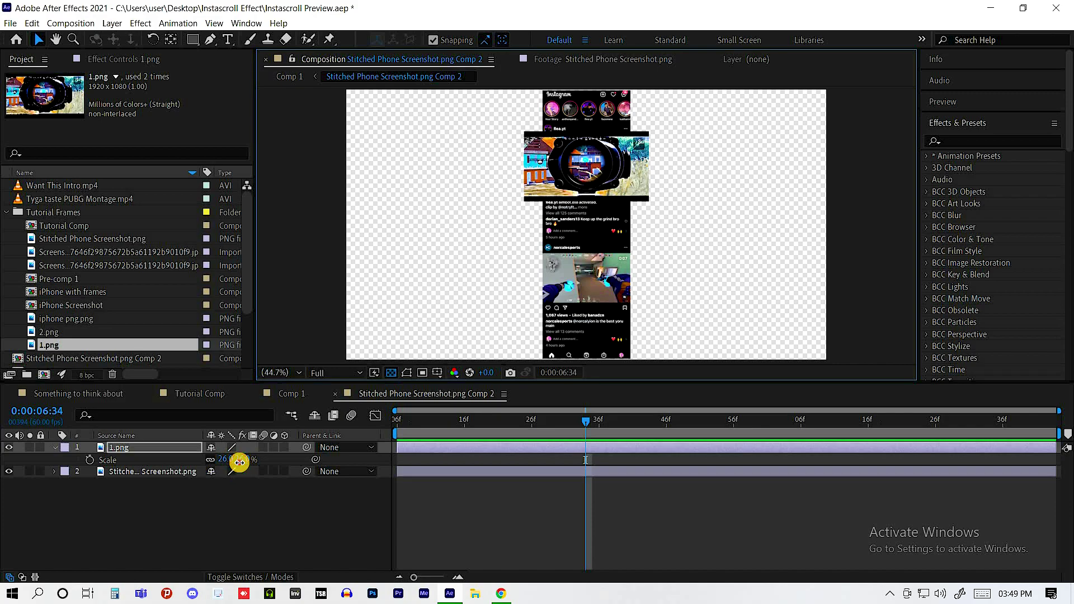
Step: Fit 1.png into the first post slot with unlinked scale 18.0, 21.0%
{"action": "left_click_drag", "start_coordinate": [240, 462], "coordinate": [234, 462]}
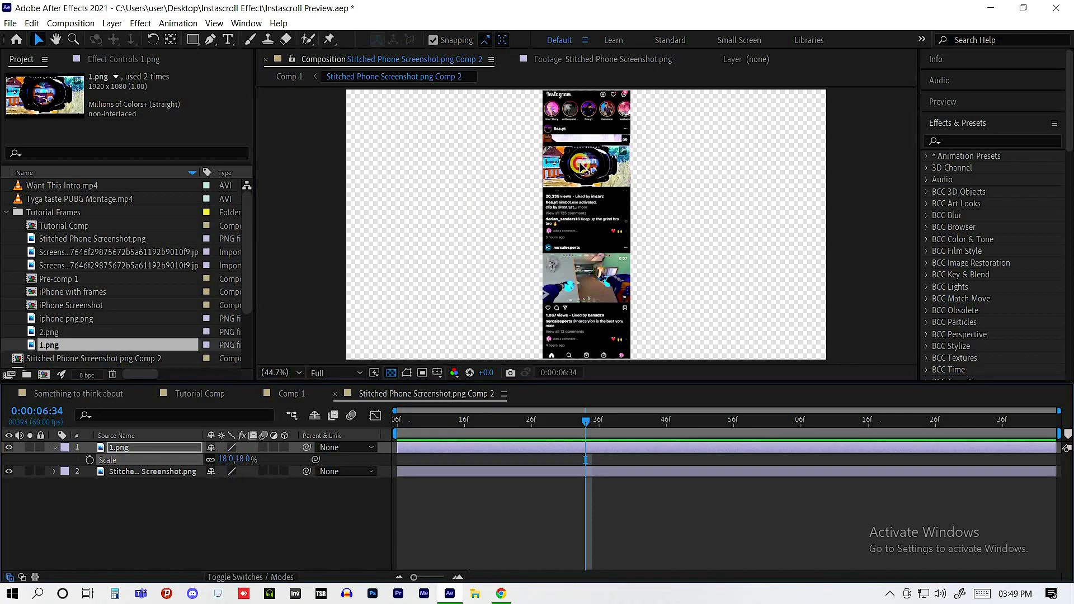
{"action": "left_click_drag", "start_coordinate": [583, 162], "coordinate": [582, 176]}
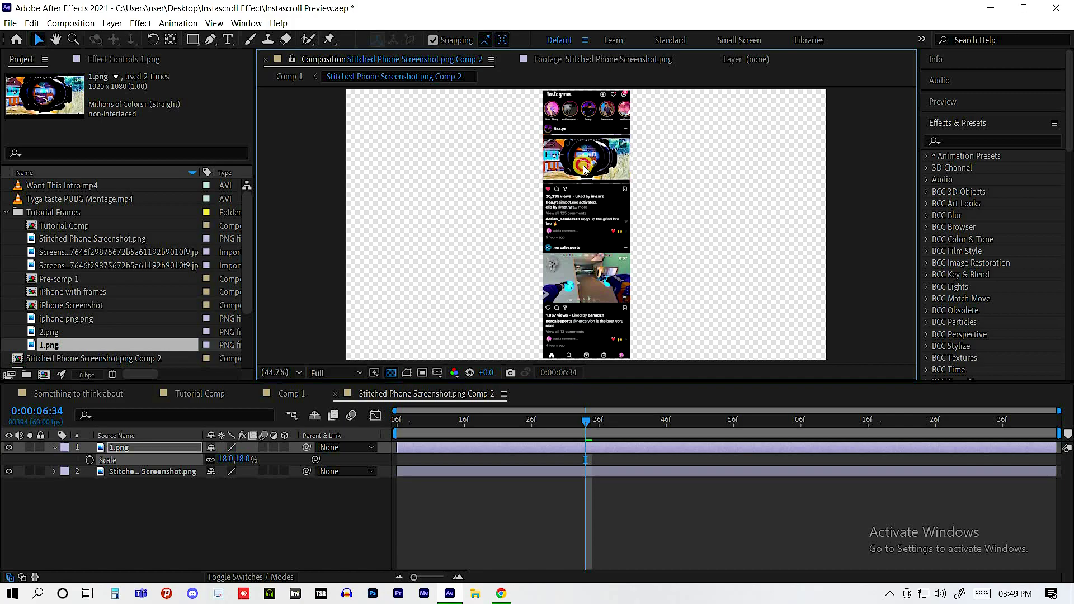
{"action": "left_click", "coordinate": [210, 460]}
{"action": "left_click_drag", "start_coordinate": [239, 459], "coordinate": [244, 459]}
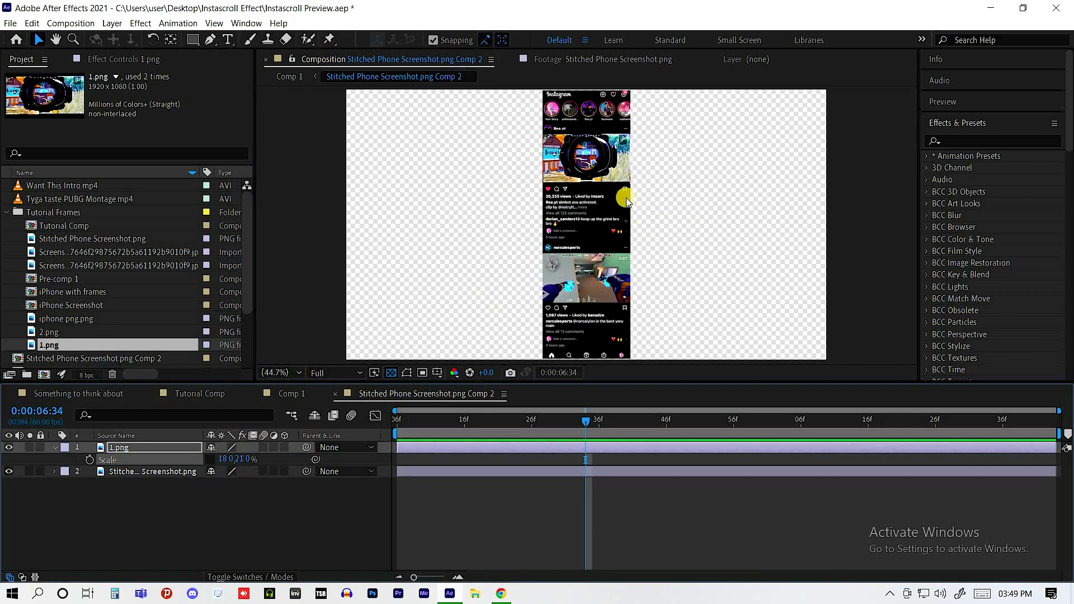
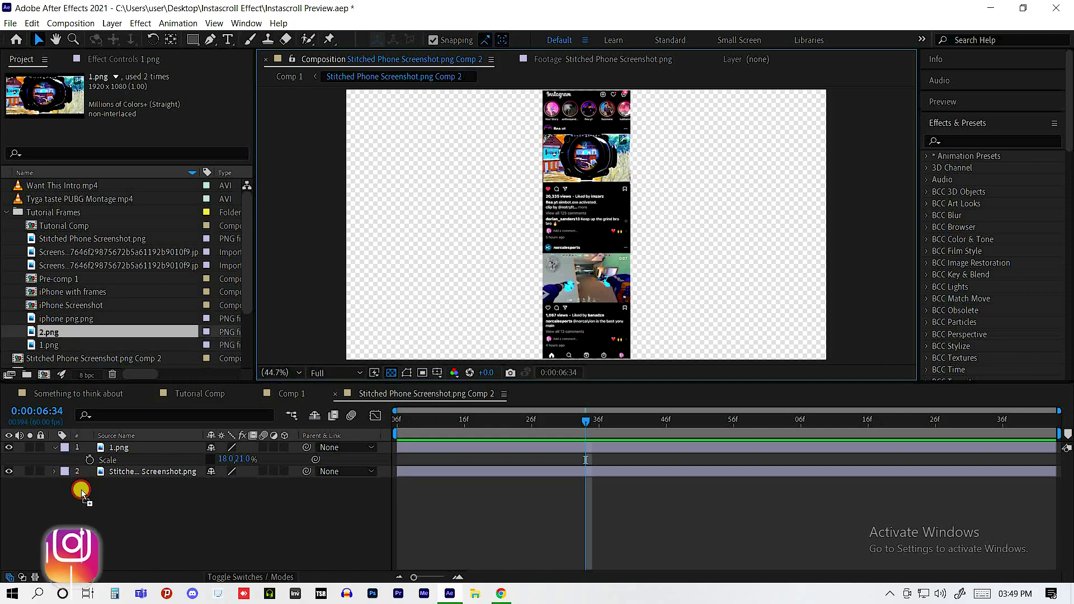
Step: Add 2.png to the comp, scale it to 18%, and move it down into the second post
{"action": "left_click_drag", "start_coordinate": [81, 493], "coordinate": [84, 471]}
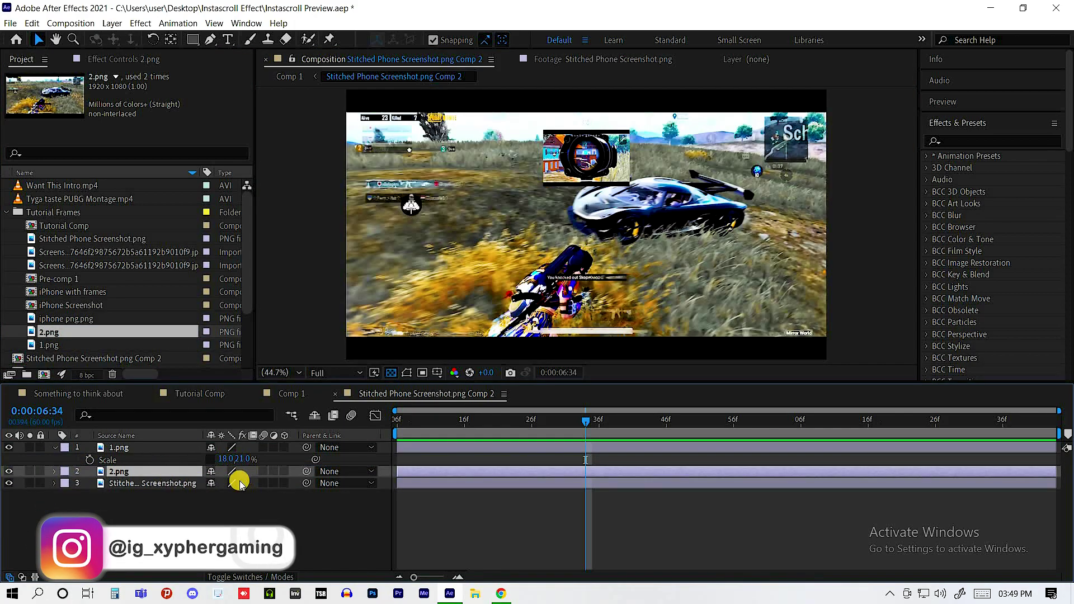
{"action": "key", "text": "s"}
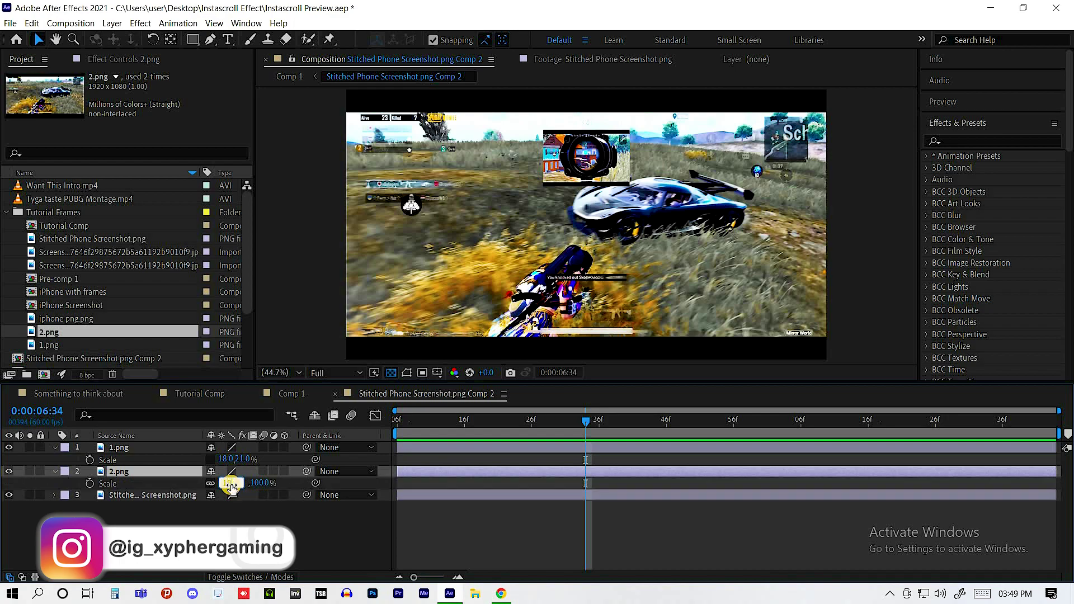
{"action": "type", "text": "21"}
{"action": "key", "text": "Return"}
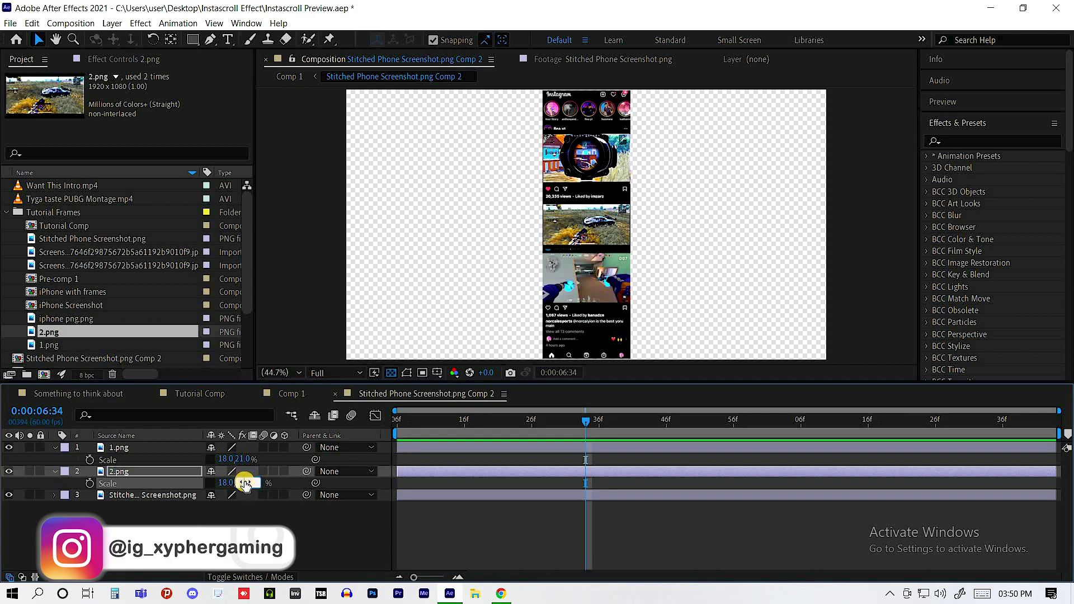
{"action": "key", "text": "Return"}
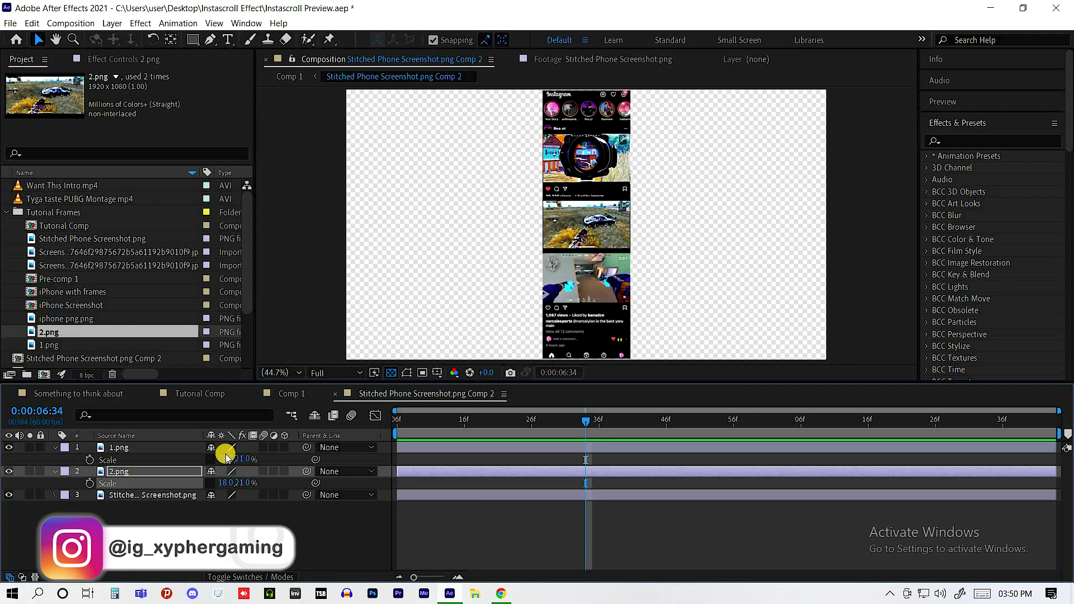
{"action": "key", "text": "p"}
{"action": "left_click_drag", "start_coordinate": [602, 226], "coordinate": [604, 281]}
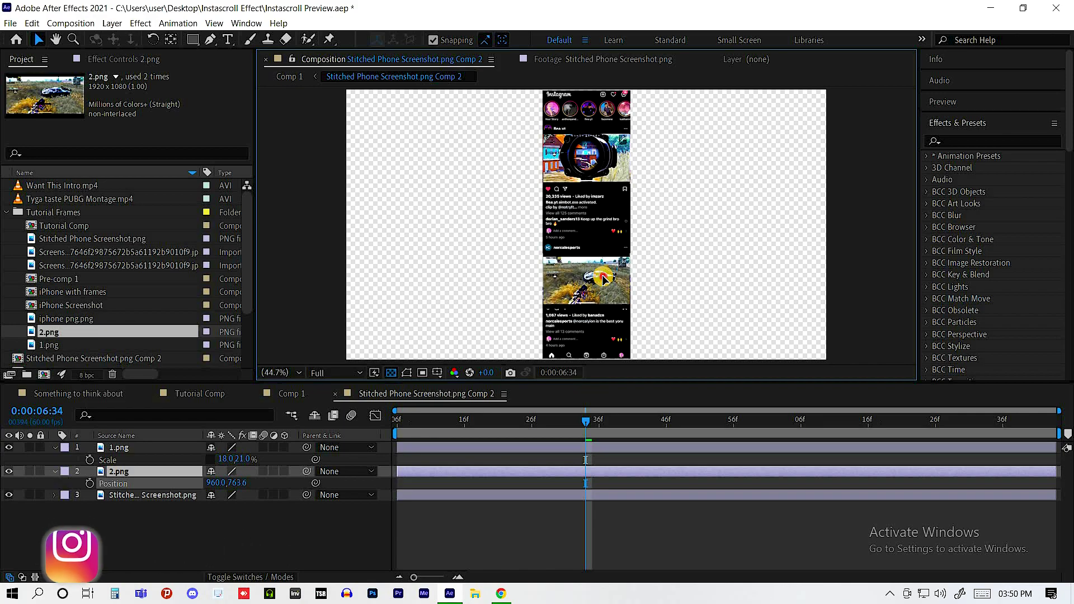
Step: Shorten the car image to 18 by 19% scale and collapse the layers' open properties
{"action": "key", "text": "s"}
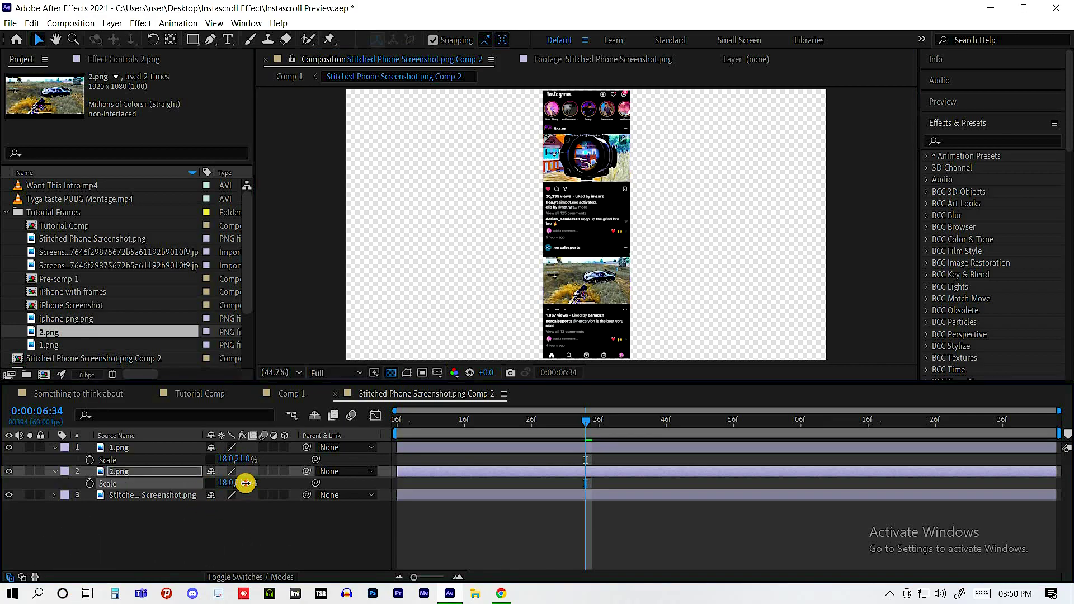
{"action": "left_click_drag", "start_coordinate": [246, 482], "coordinate": [239, 483]}
{"action": "left_click", "coordinate": [497, 448]}
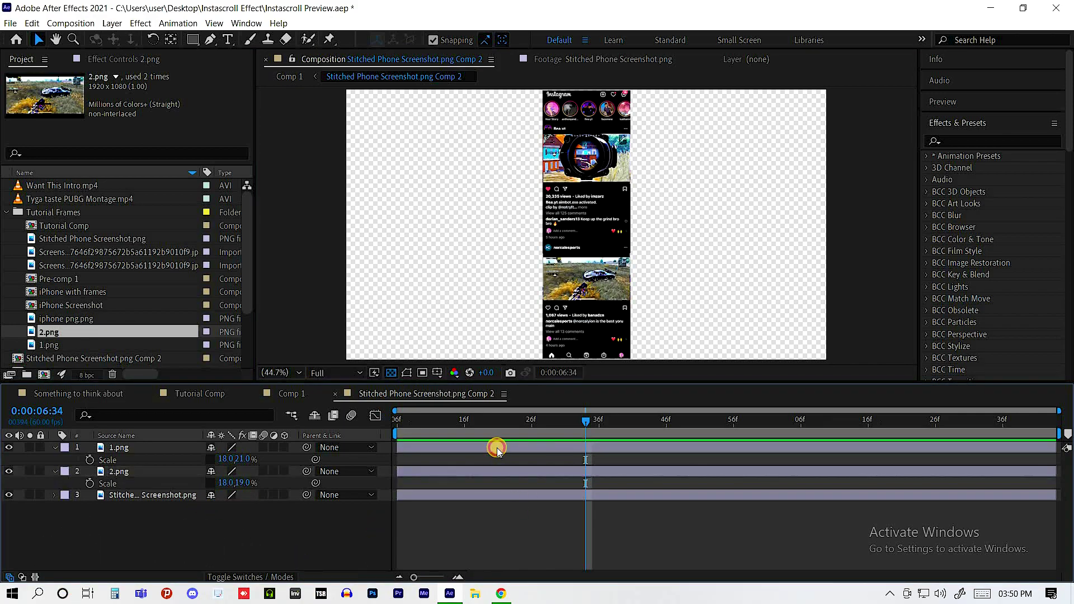
{"action": "key", "text": "ctrl+grave"}
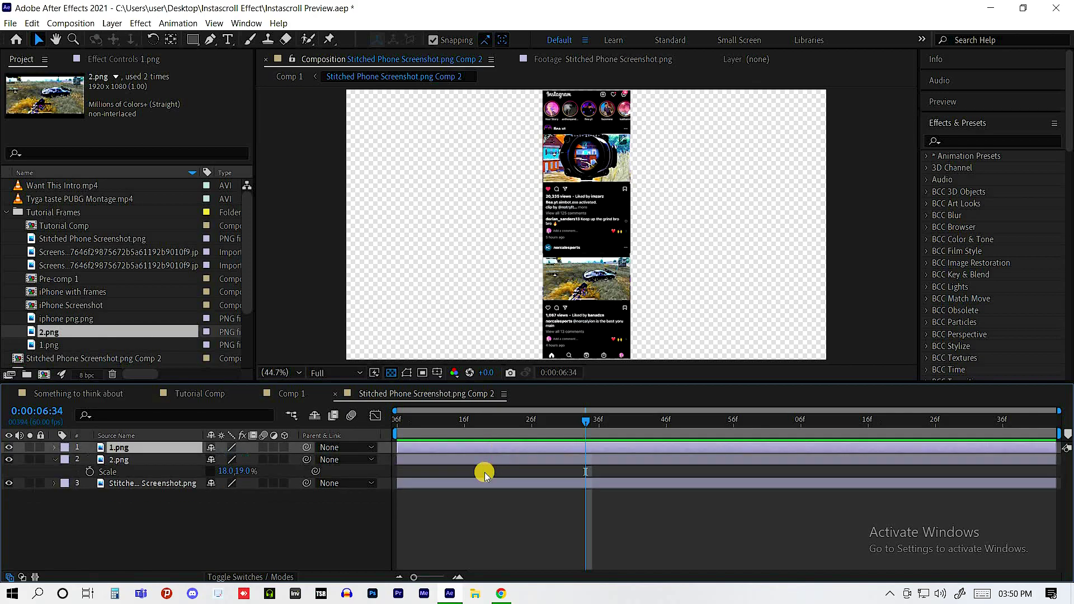
{"action": "left_click", "coordinate": [492, 460]}
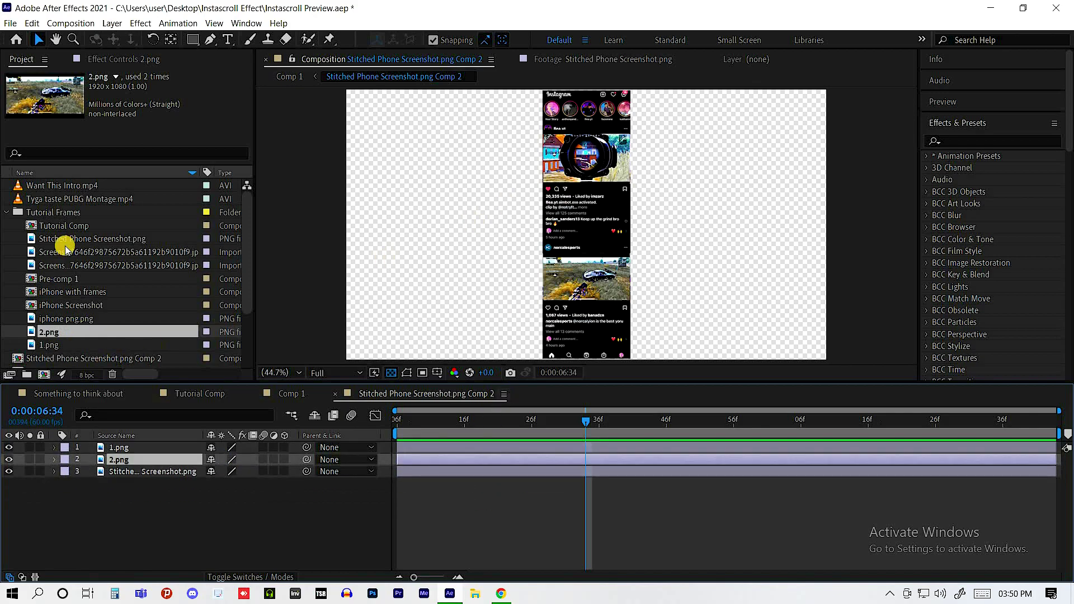
Step: Add the Instagram home screenshot as layer 1, shrink it to 42%, and move it left of the feed
{"action": "left_click_drag", "start_coordinate": [88, 255], "coordinate": [105, 510]}
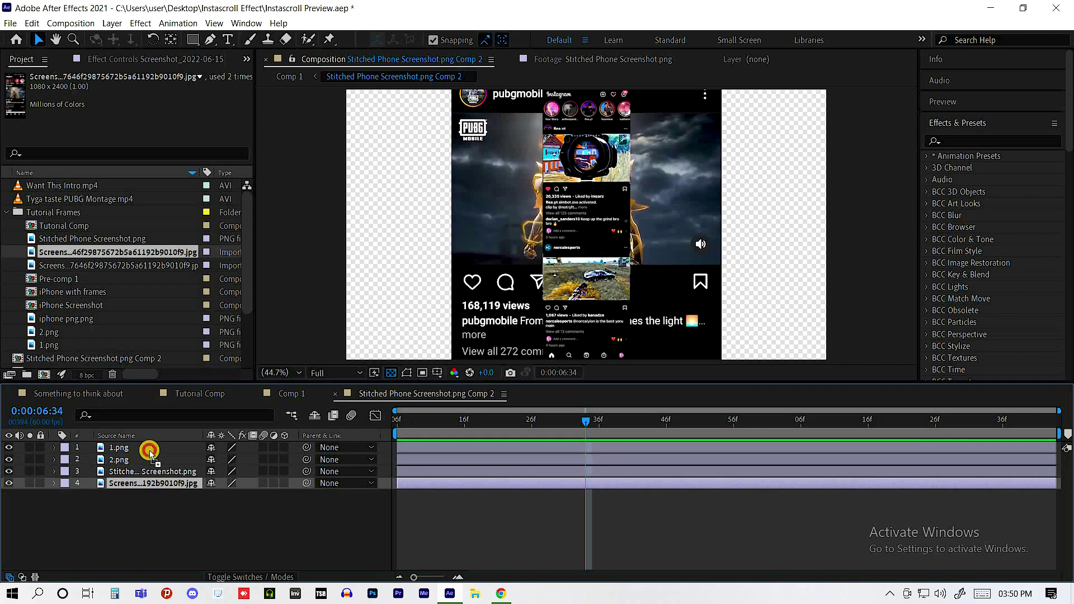
{"action": "left_click_drag", "start_coordinate": [336, 456], "coordinate": [451, 445]}
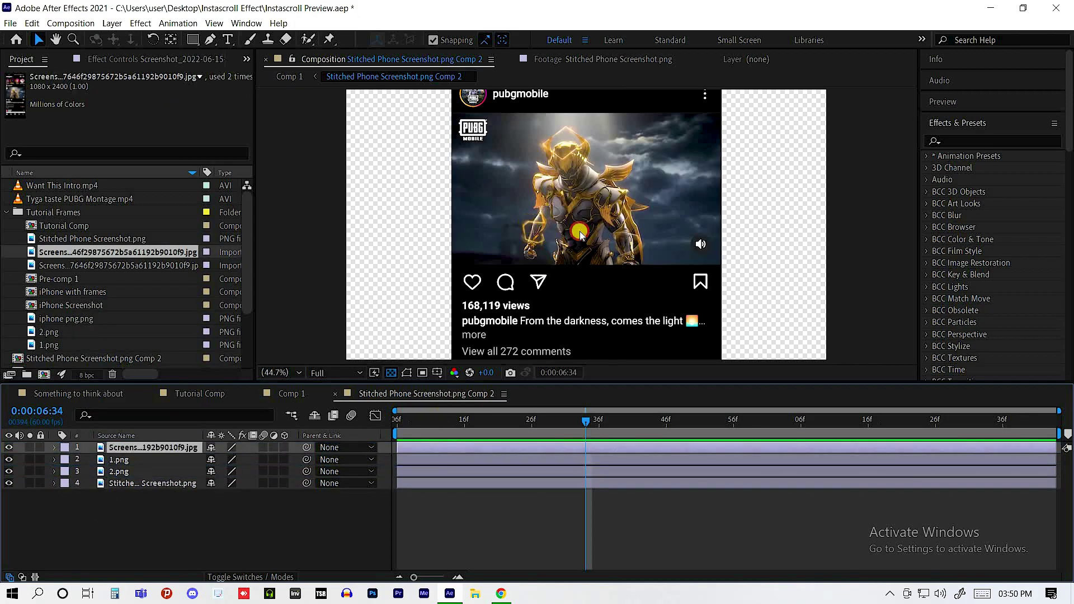
{"action": "key", "text": "s"}
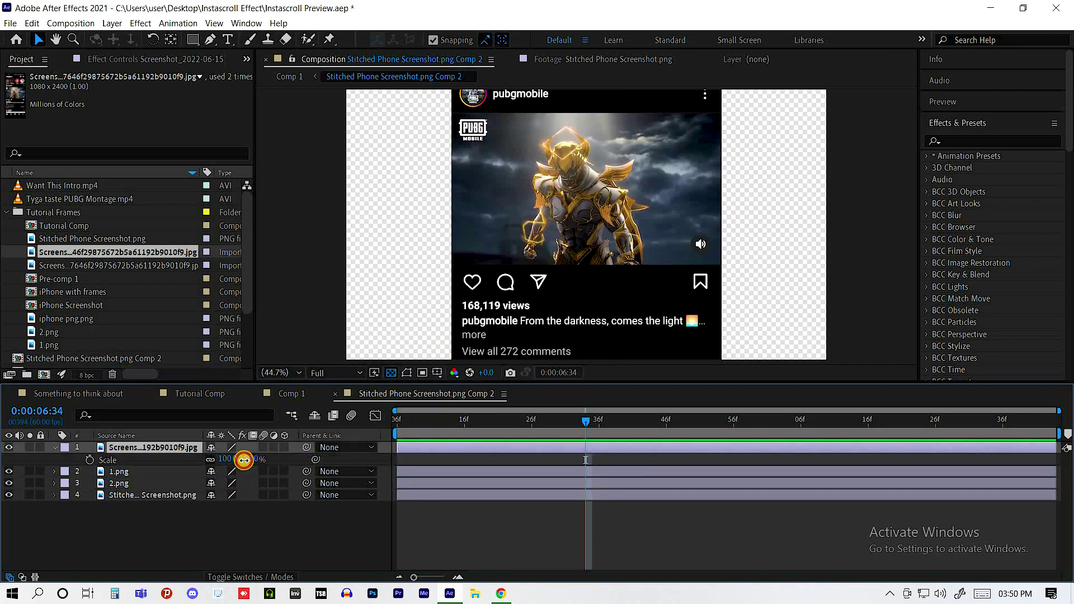
{"action": "left_click_drag", "start_coordinate": [225, 464], "coordinate": [491, 280]}
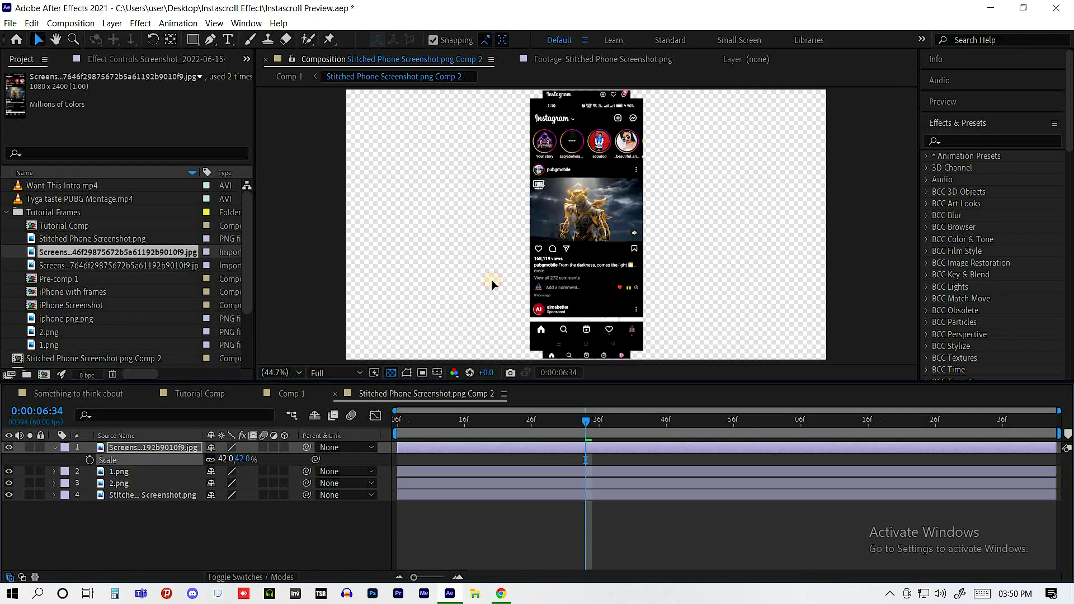
{"action": "left_click_drag", "start_coordinate": [560, 263], "coordinate": [434, 263]}
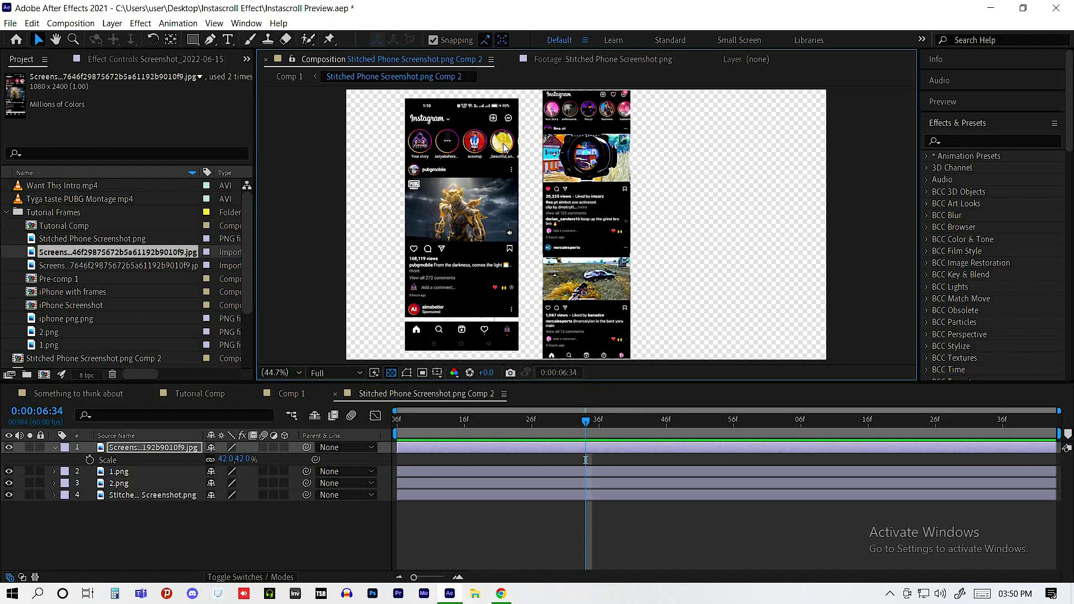
{"action": "left_click", "coordinate": [440, 230]}
Step: Mask the screenshot with a rectangle around the story circles and shrink it from 42% to 32%
{"action": "left_click_drag", "start_coordinate": [193, 42], "coordinate": [246, 42]}
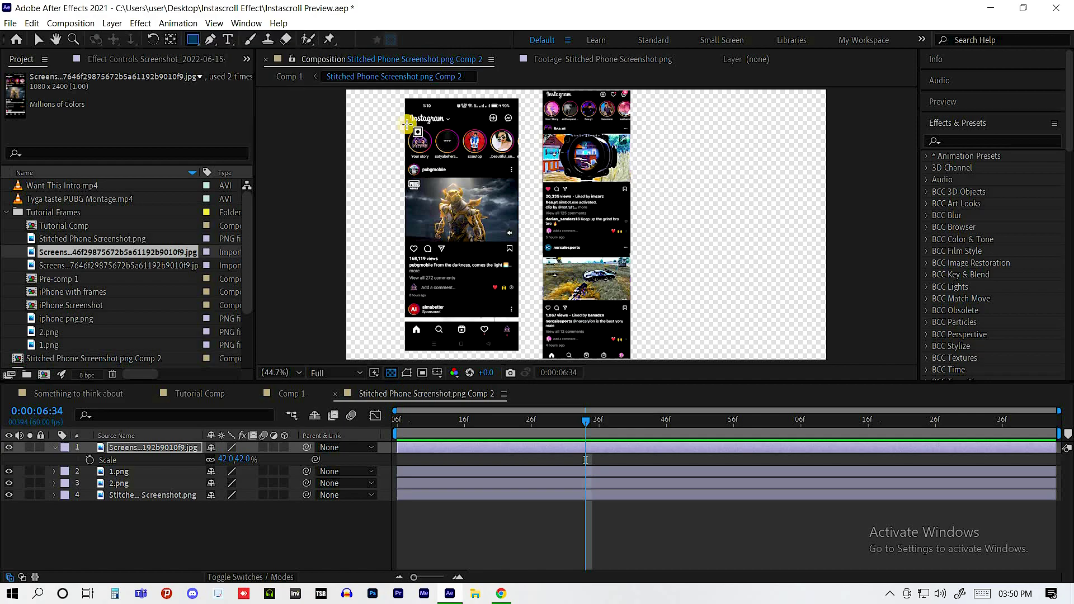
{"action": "left_click_drag", "start_coordinate": [404, 122], "coordinate": [515, 161]}
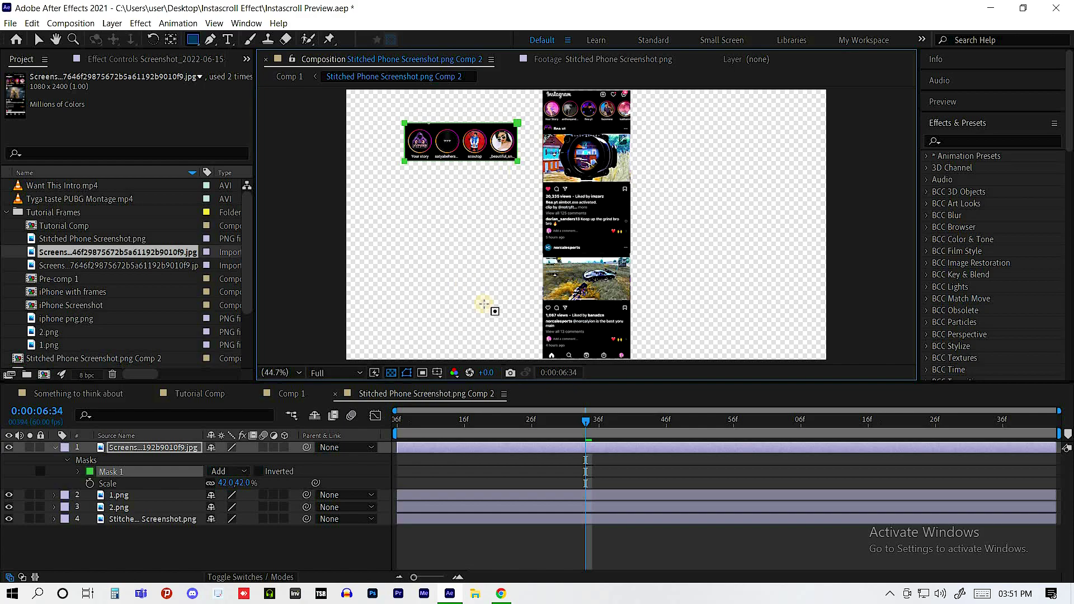
{"action": "key", "text": "s"}
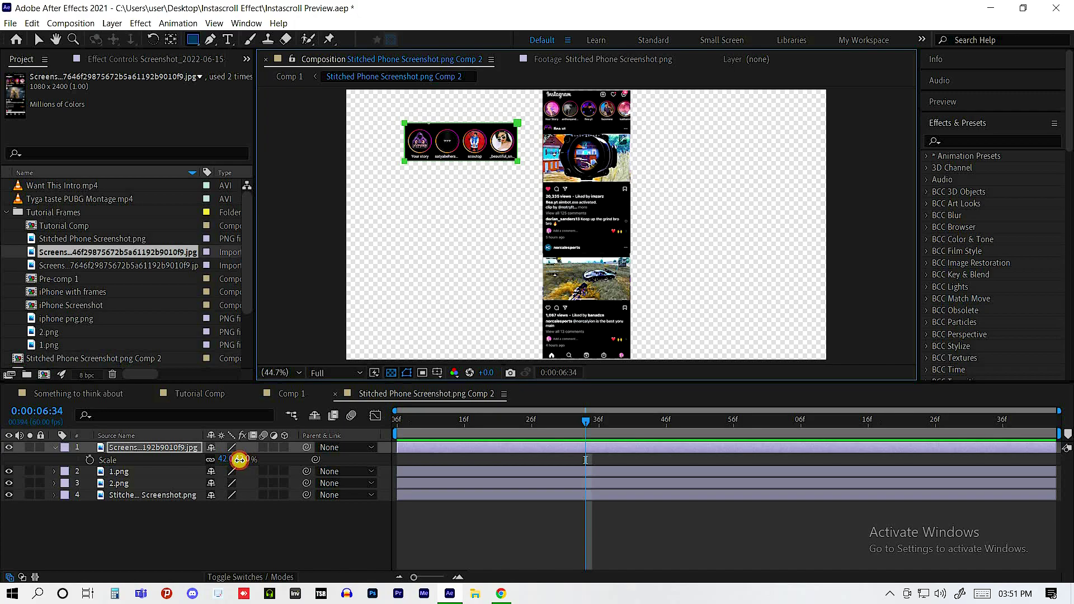
{"action": "left_click_drag", "start_coordinate": [239, 460], "coordinate": [221, 461]}
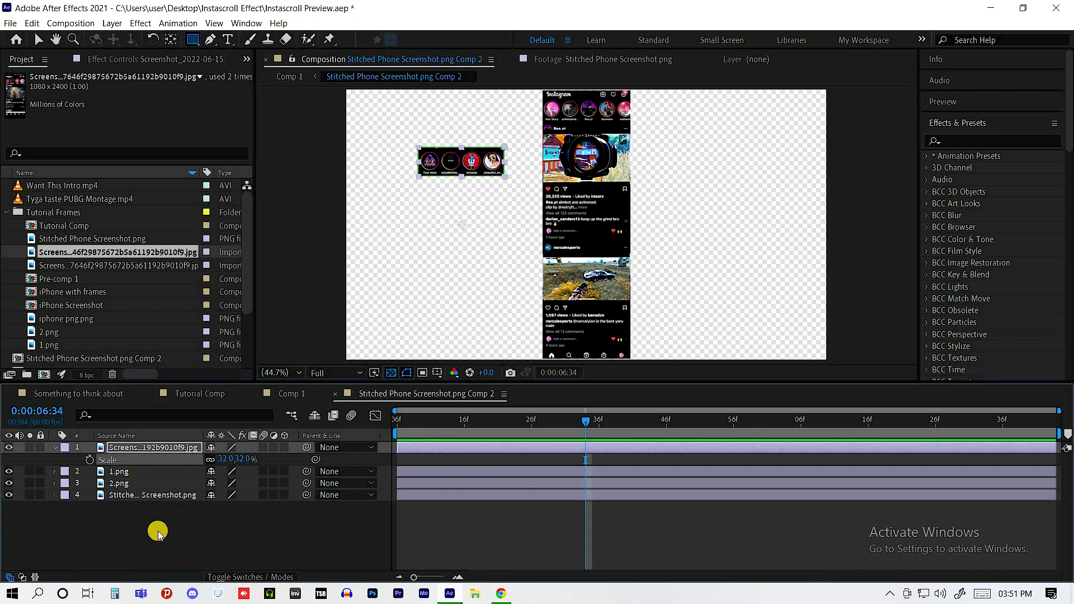
{"action": "key", "text": "p"}
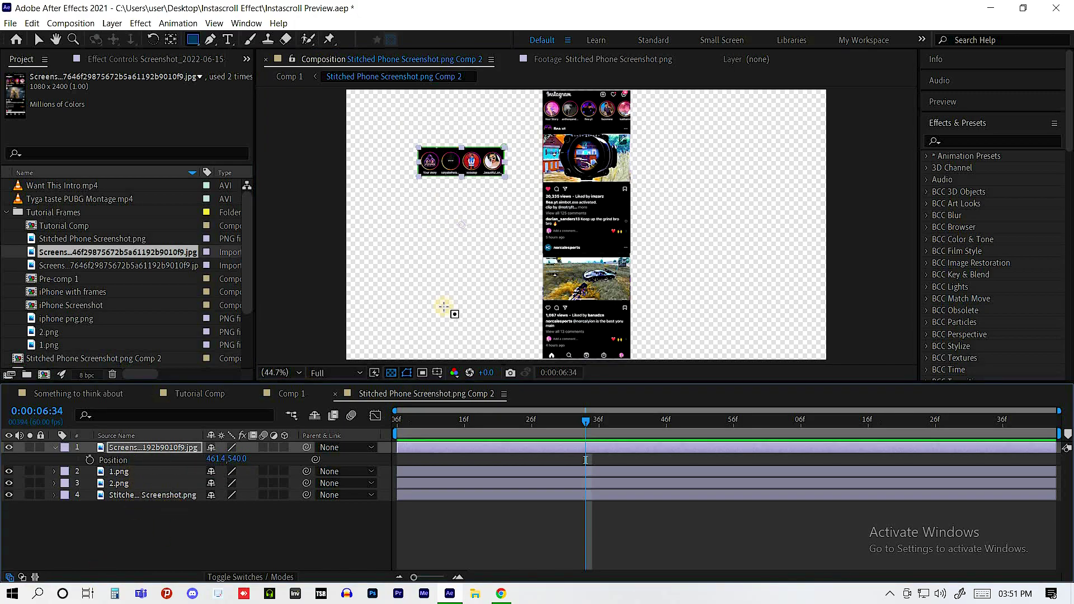
Step: Move the masked stories row onto the feed's top, zooming in to 200% to position it
{"action": "key", "text": "v"}
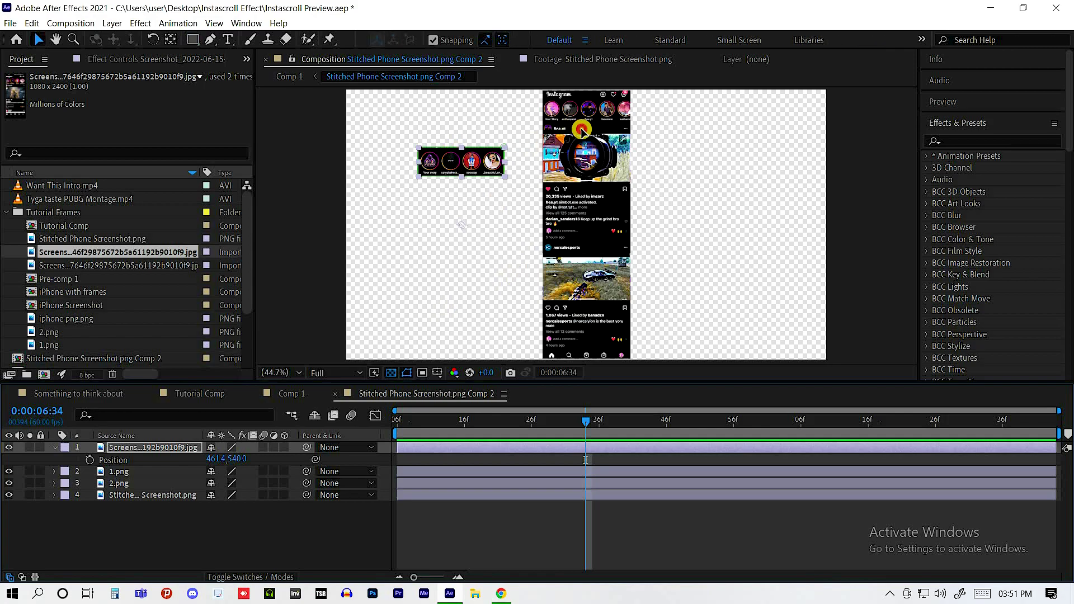
{"action": "left_click_drag", "start_coordinate": [470, 163], "coordinate": [596, 110]}
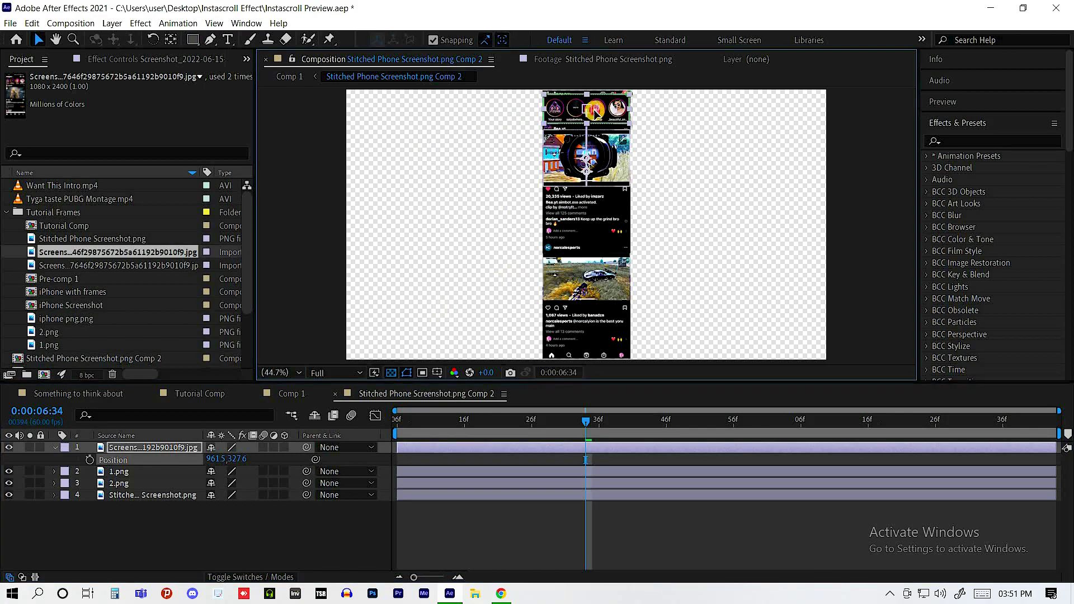
{"action": "scroll", "coordinate": [587, 224], "scroll_direction": "up", "scroll_amount": 3}
{"action": "scroll", "coordinate": [584, 318], "scroll_direction": "up", "scroll_amount": 4}
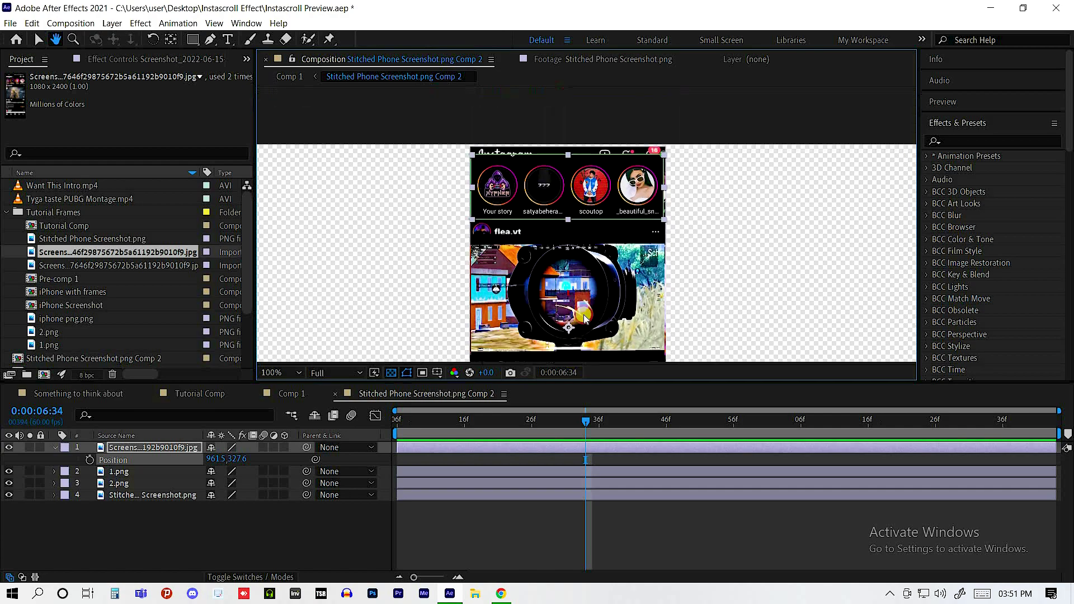
{"action": "scroll", "coordinate": [585, 280], "scroll_direction": "up", "scroll_amount": 2}
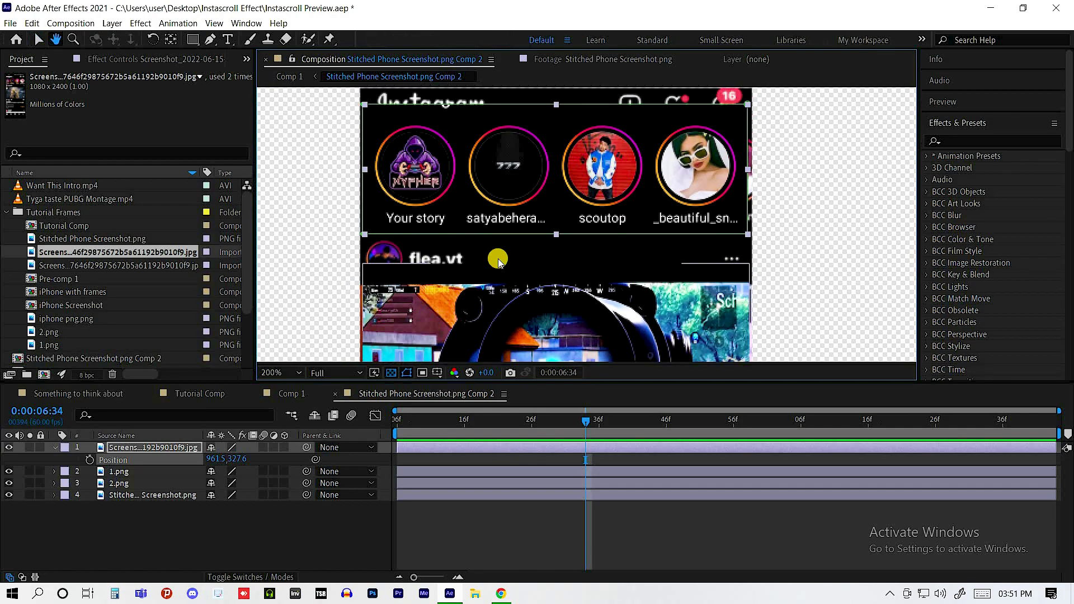
{"action": "left_click_drag", "start_coordinate": [499, 261], "coordinate": [499, 270]}
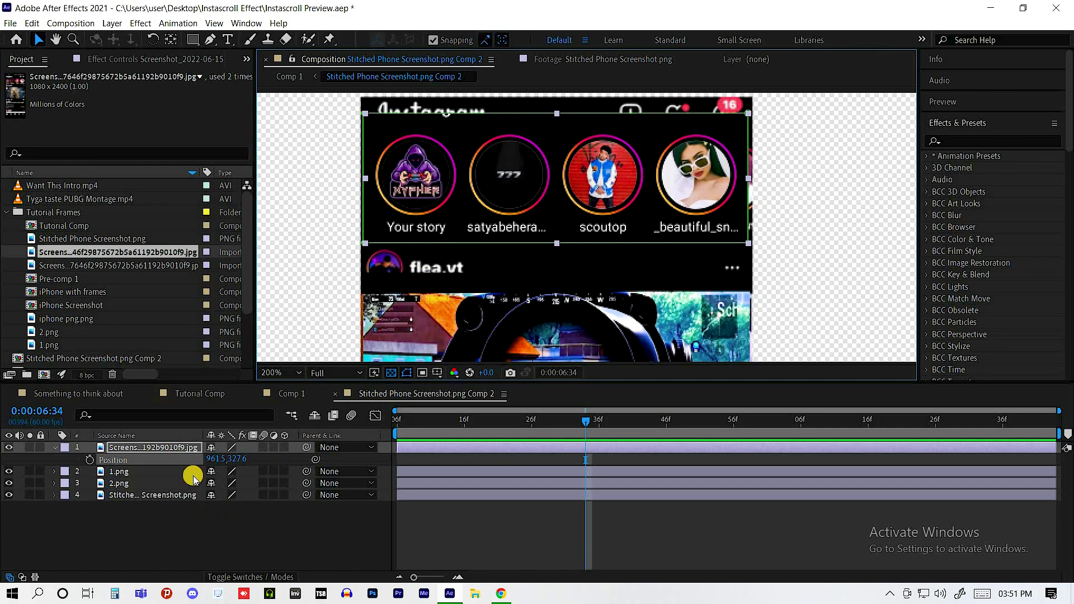
{"action": "left_click_drag", "start_coordinate": [243, 460], "coordinate": [246, 463]}
Step: Align the stories row over the feed's stories strip at 33 by 25% scale, then return to 100% zoom
{"action": "key", "text": "s"}
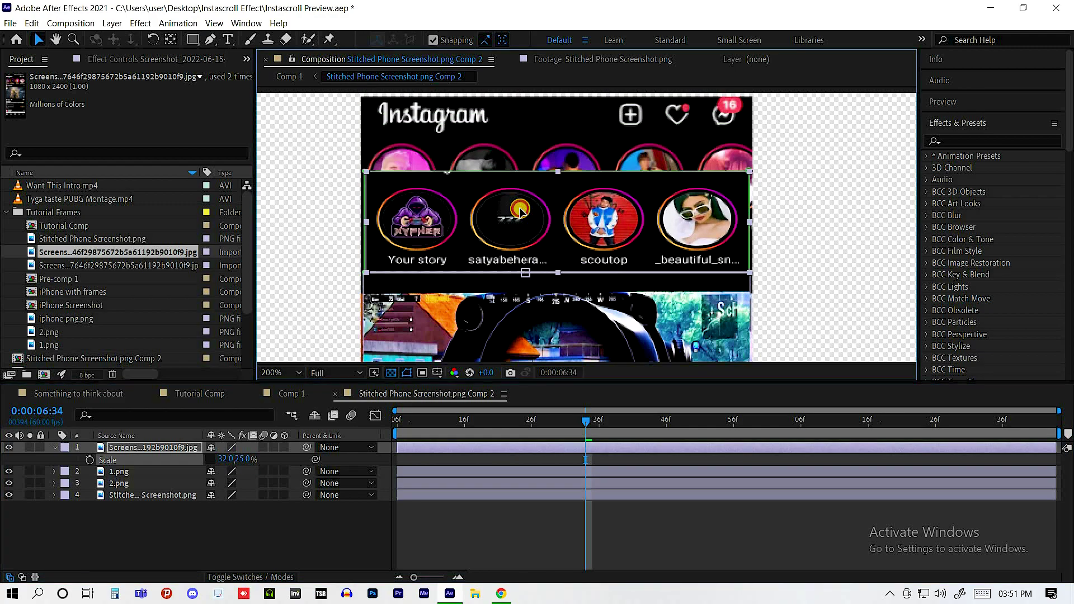
{"action": "left_click_drag", "start_coordinate": [520, 212], "coordinate": [517, 177]}
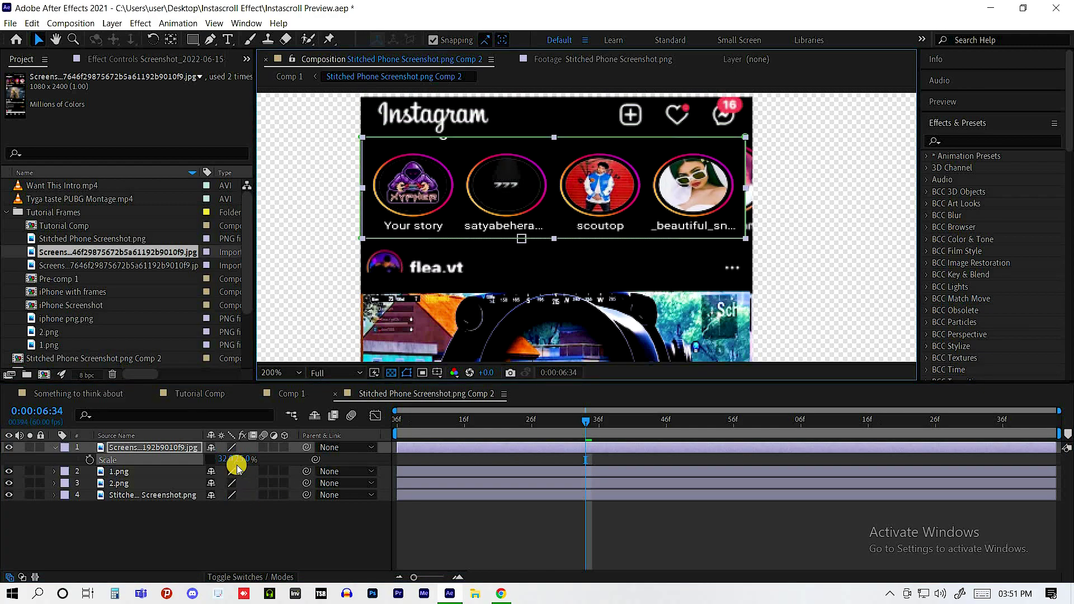
{"action": "left_click_drag", "start_coordinate": [236, 468], "coordinate": [241, 468]}
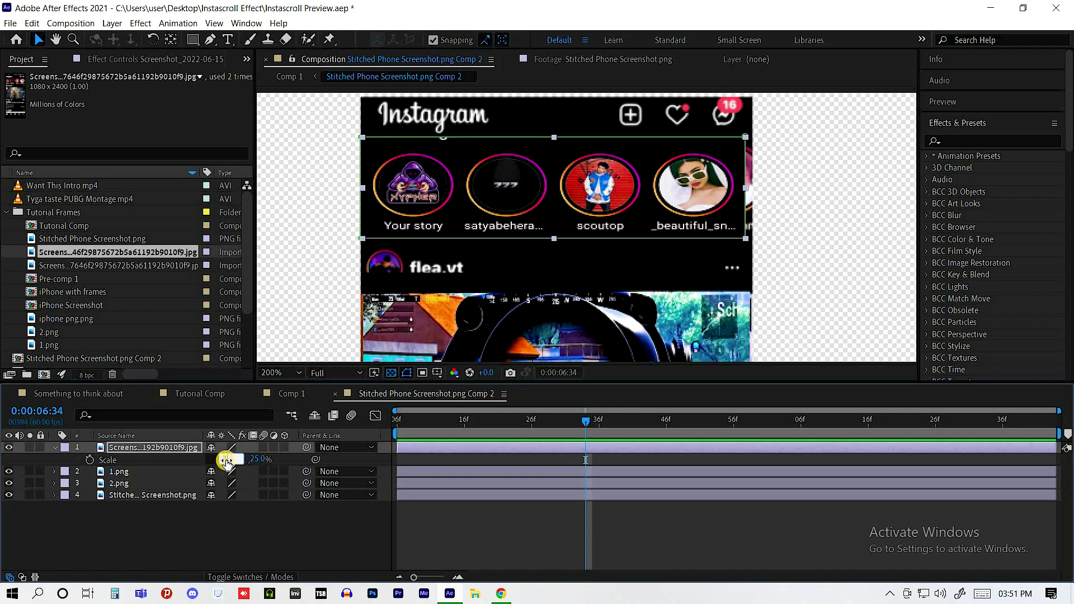
{"action": "left_click", "coordinate": [548, 201]}
{"action": "key", "text": "s"}
{"action": "key", "text": "comma"}
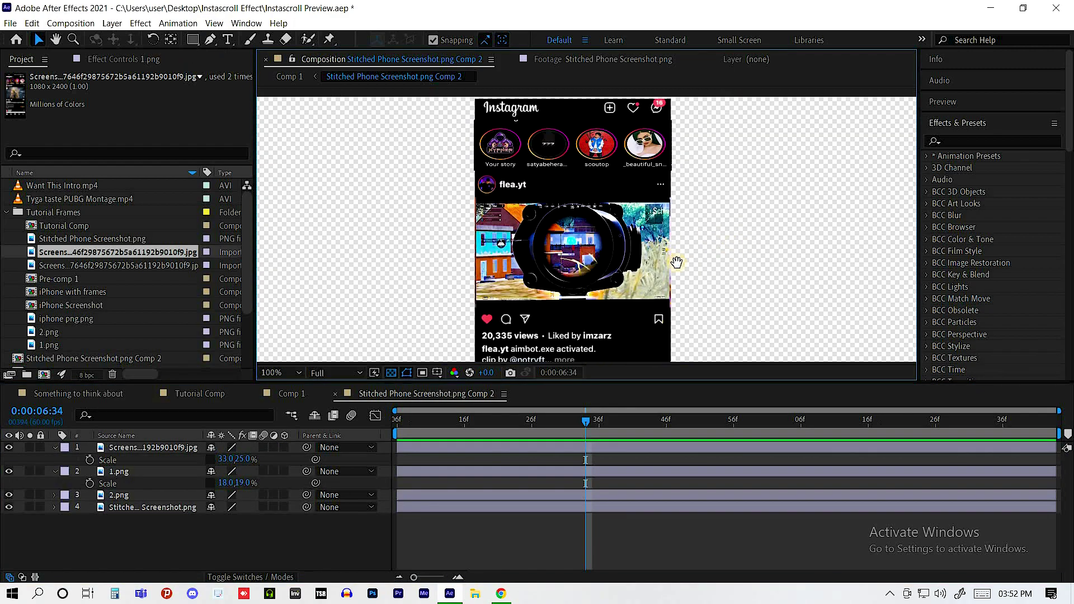
{"action": "mouse_move", "coordinate": [646, 128]}
{"action": "left_mouse_down"}
{"action": "mouse_move", "coordinate": [559, 255]}
{"action": "mouse_move", "coordinate": [451, 304]}
{"action": "left_mouse_up"}
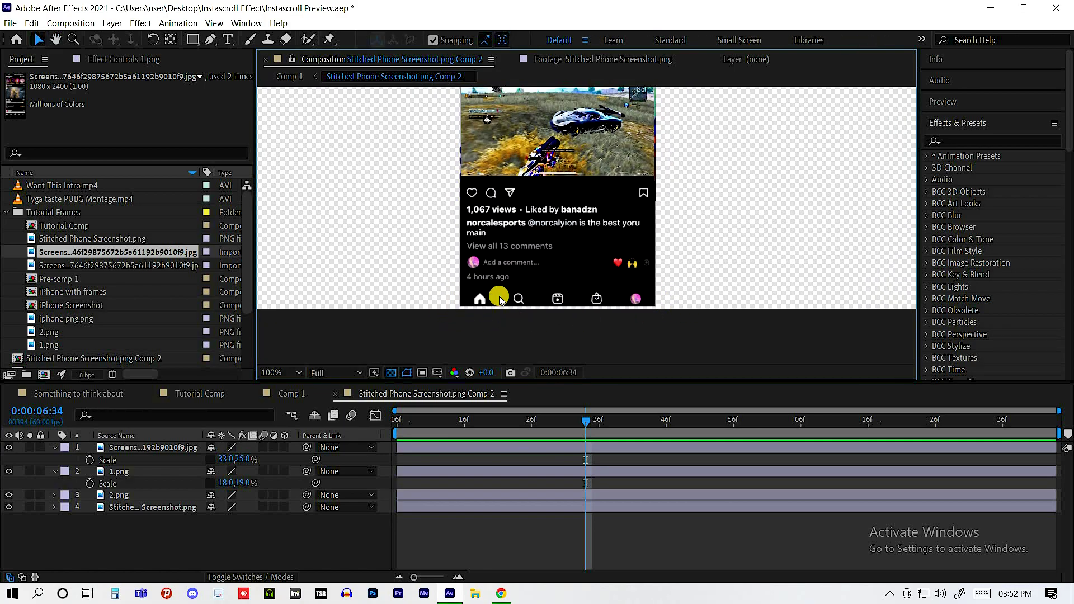
Step: Add the second screenshot as a new layer scaled to 38%
{"action": "left_click_drag", "start_coordinate": [117, 265], "coordinate": [165, 445]}
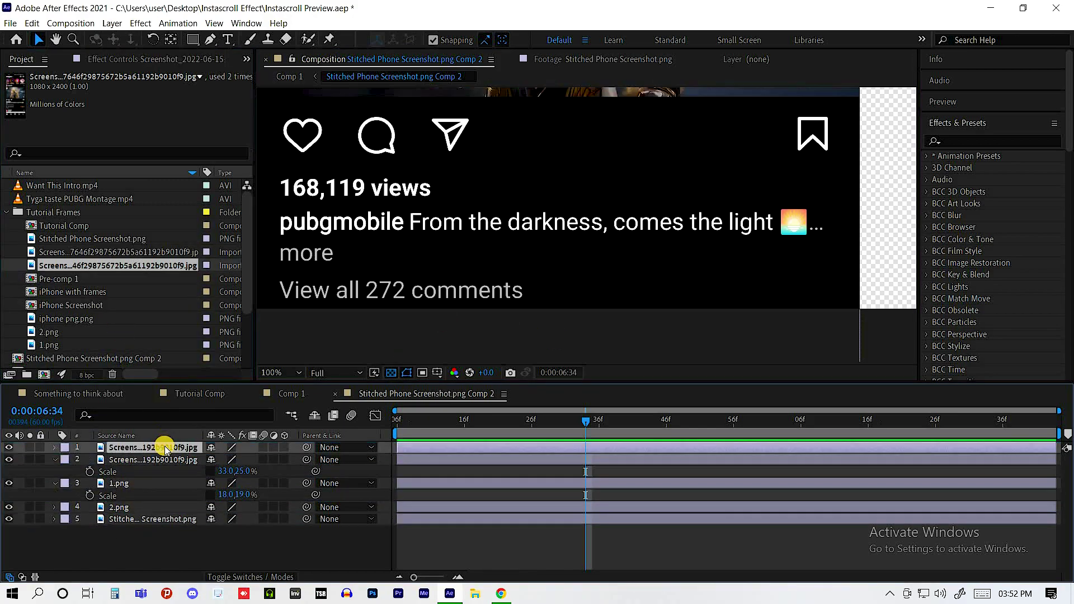
{"action": "key", "text": "s"}
{"action": "left_click_drag", "start_coordinate": [233, 460], "coordinate": [185, 451]}
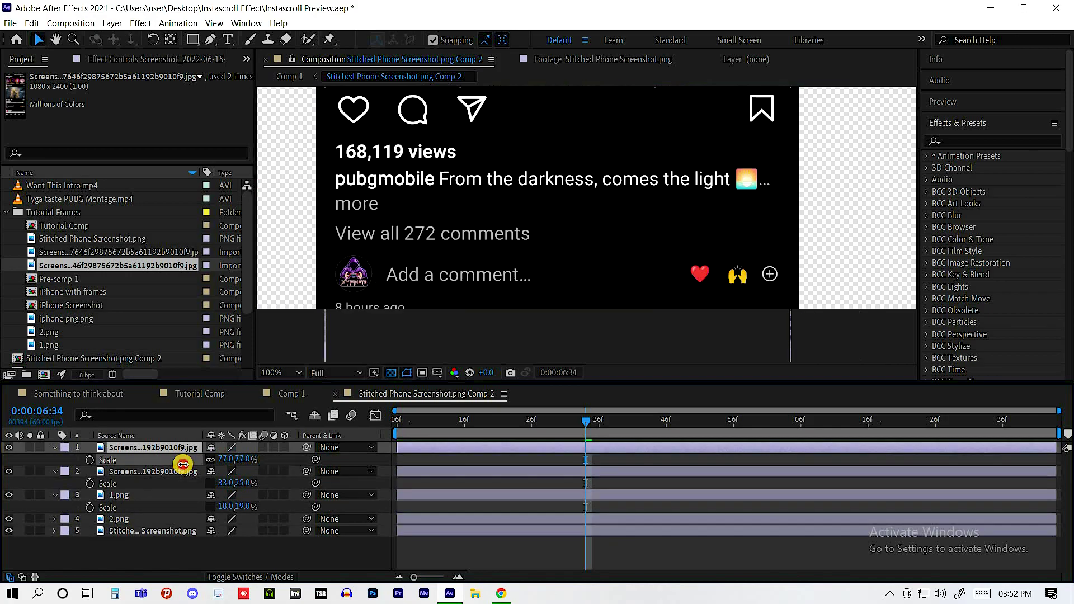
Step: Mask the screenshot to its bottom nav bar and scale it to 33 by 30% to fit the feed's bottom edge
{"action": "left_click", "coordinate": [192, 39]}
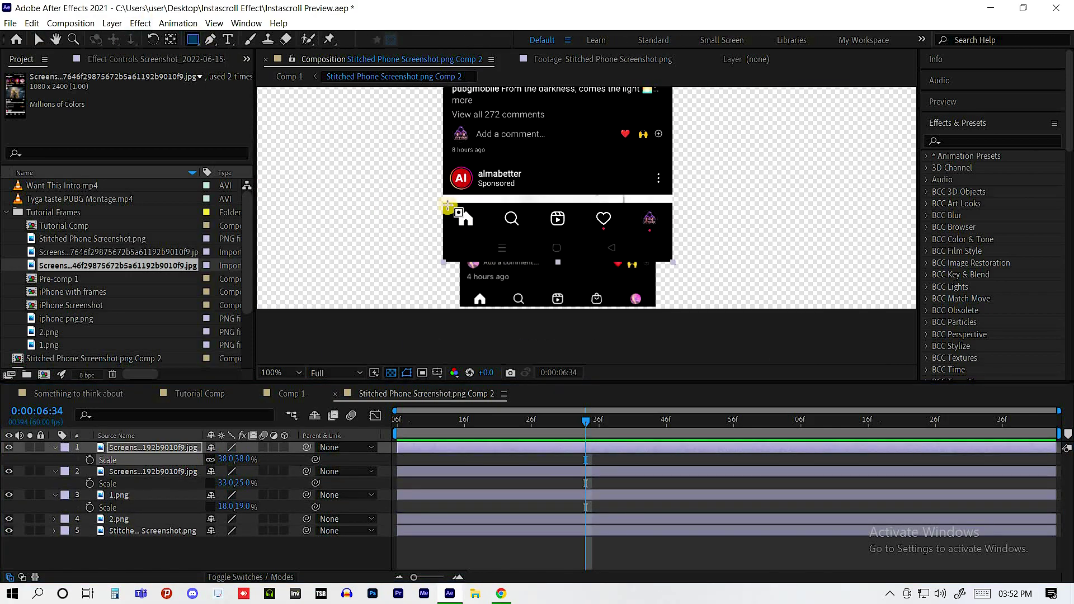
{"action": "mouse_move", "coordinate": [442, 202]}
{"action": "left_mouse_down"}
{"action": "mouse_move", "coordinate": [686, 248]}
{"action": "mouse_move", "coordinate": [670, 235]}
{"action": "left_mouse_up"}
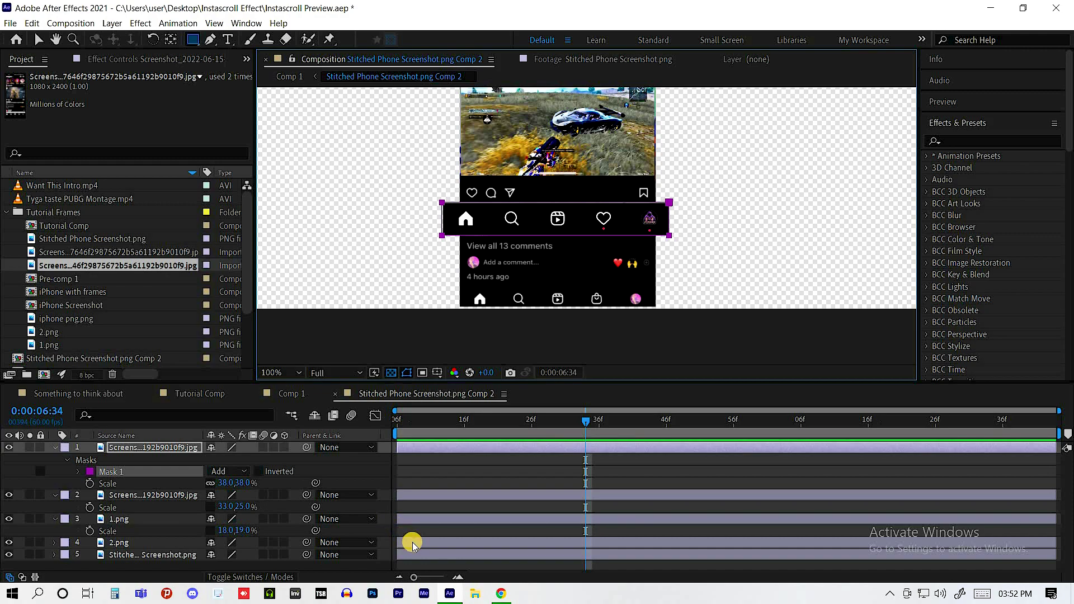
{"action": "key", "text": "v"}
{"action": "left_click_drag", "start_coordinate": [235, 483], "coordinate": [245, 481]}
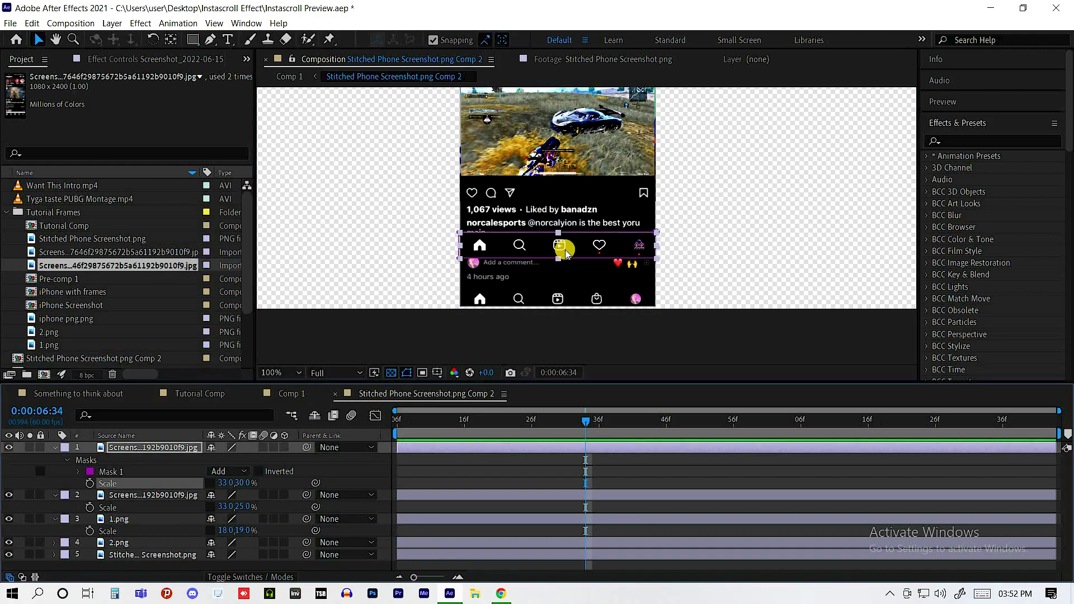
{"action": "left_click_drag", "start_coordinate": [559, 246], "coordinate": [569, 298]}
{"action": "left_click", "coordinate": [55, 448]}
{"action": "left_click", "coordinate": [280, 372]}
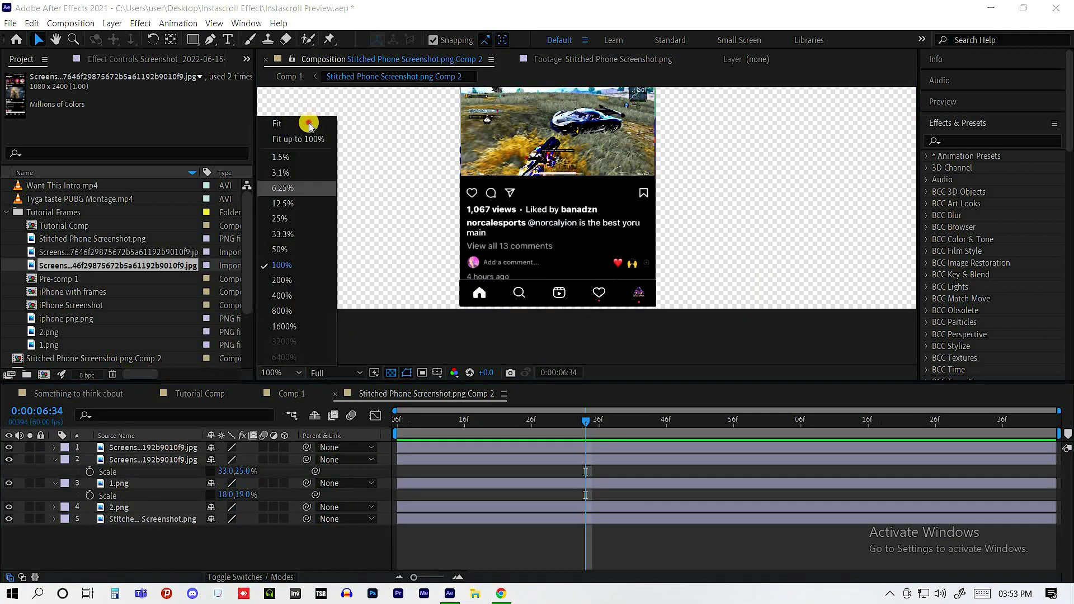
{"action": "left_click", "coordinate": [307, 120]}
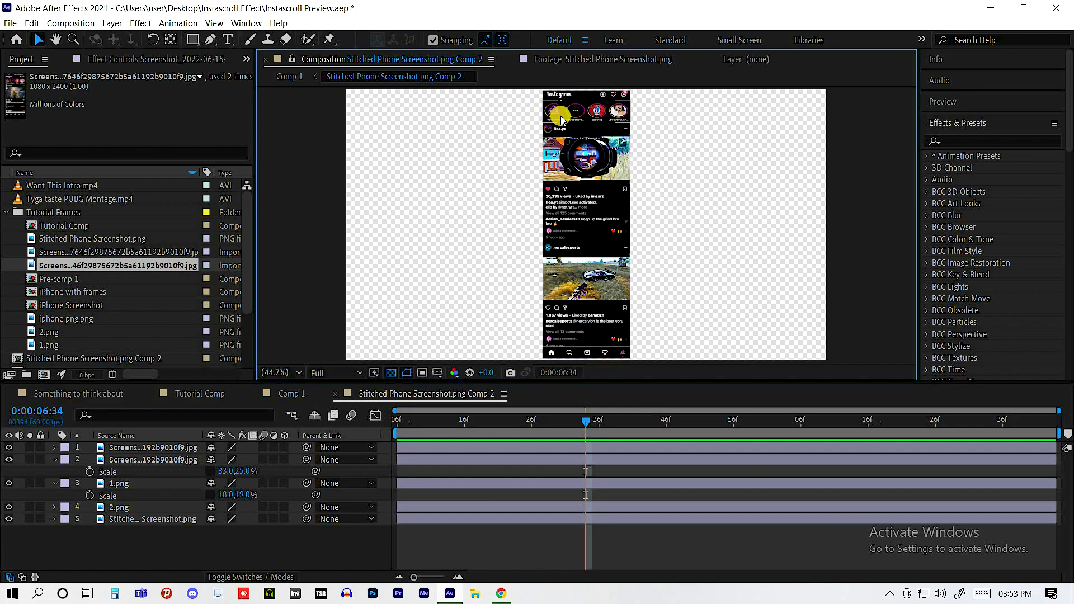
{"action": "left_click", "coordinate": [592, 99]}
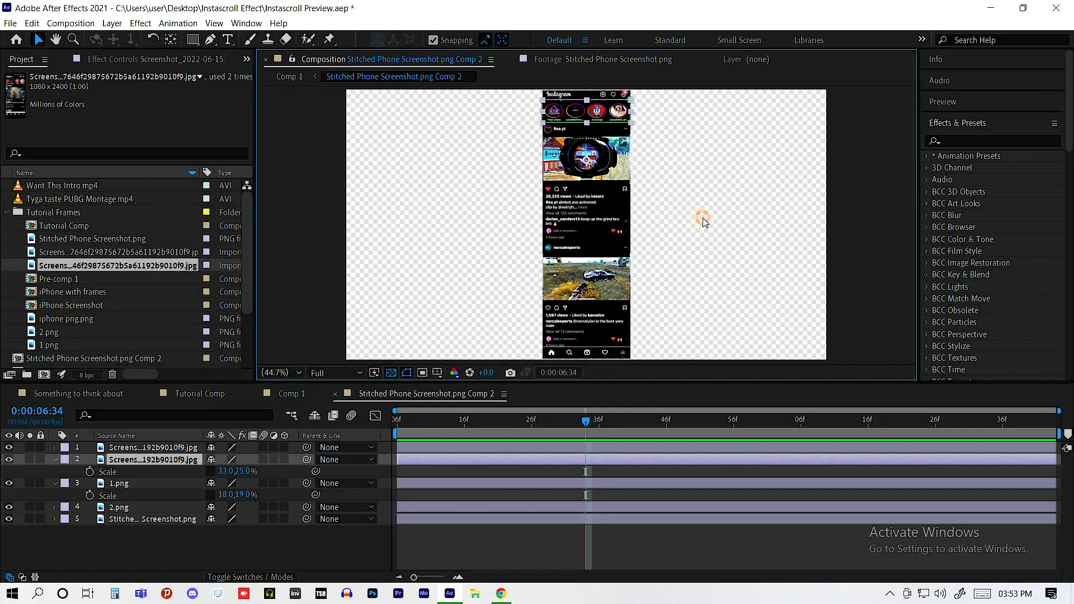
{"action": "key", "text": "F2"}
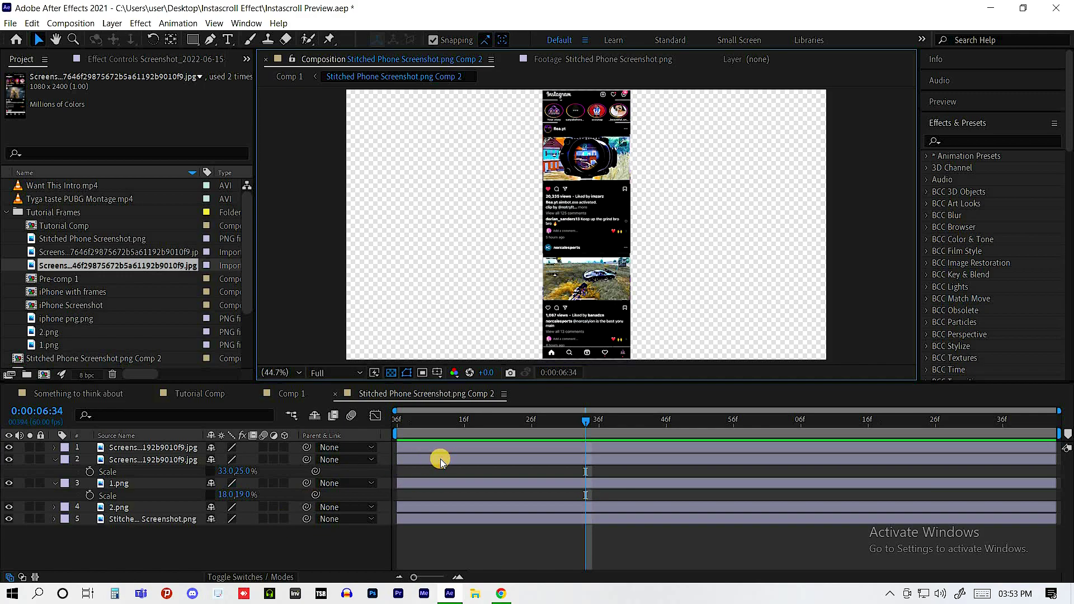
Step: Select all five feed layers with Ctrl+A and precompose them into Pre-comp 2
{"action": "left_click", "coordinate": [460, 475]}
{"action": "key", "text": "s"}
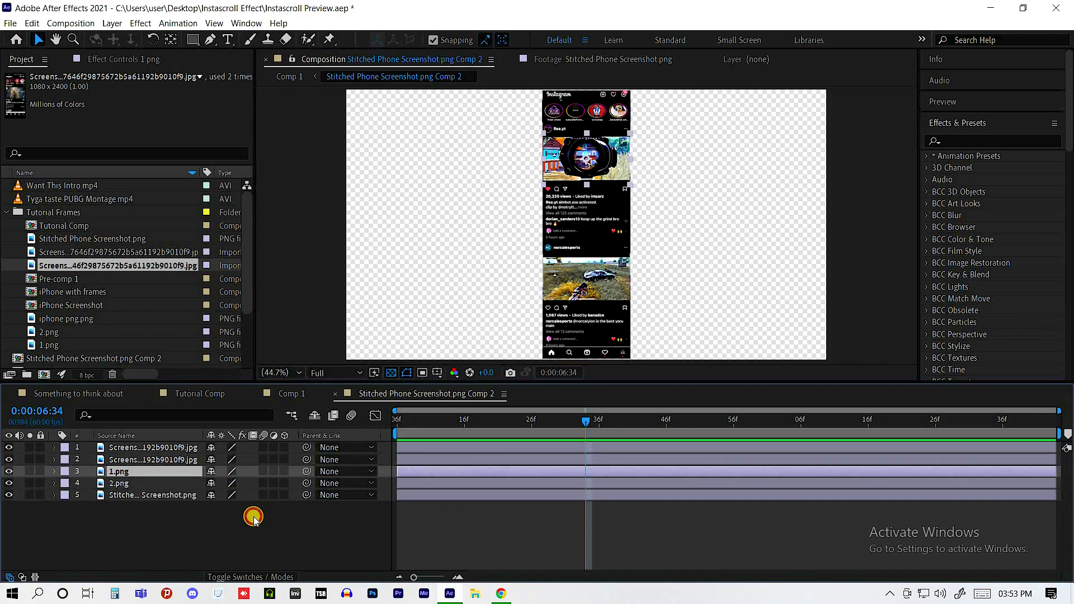
{"action": "left_click", "coordinate": [165, 506]}
{"action": "key", "text": "KP_5"}
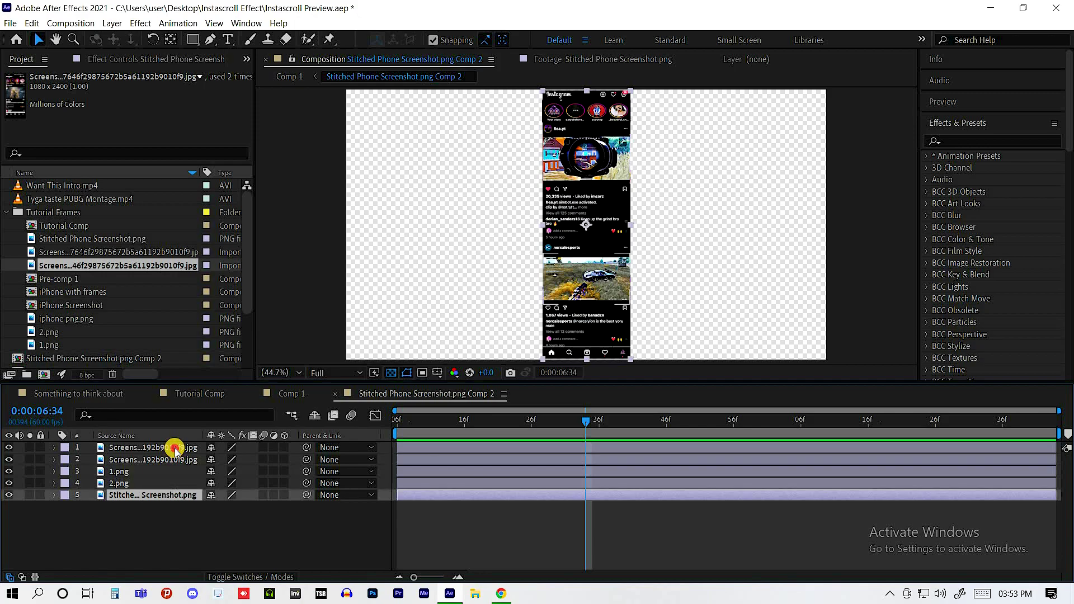
{"action": "key", "text": "ctrl+a"}
{"action": "right_click", "coordinate": [175, 447]}
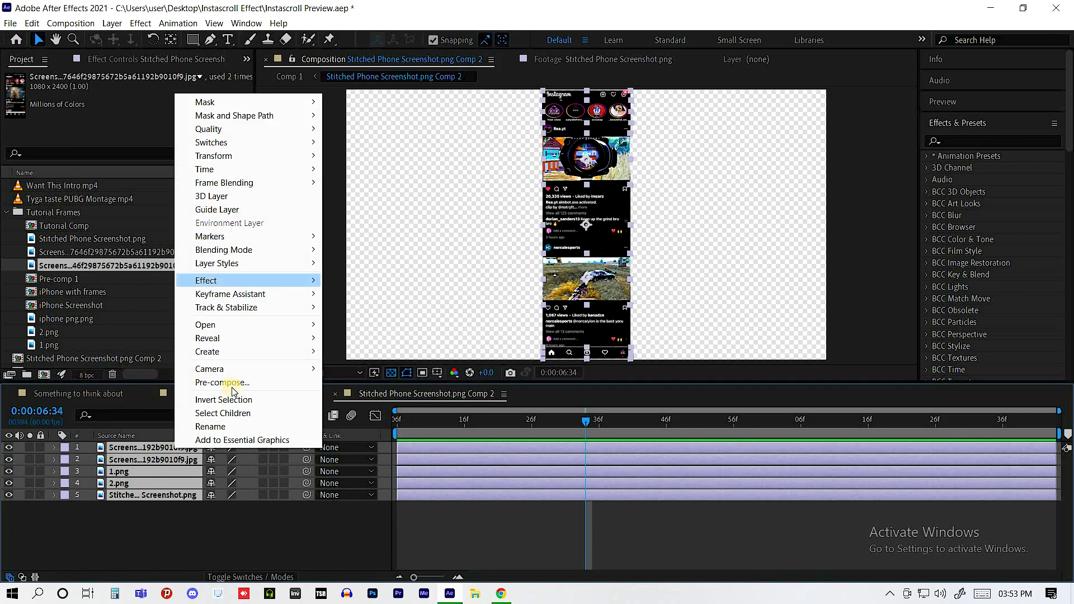
{"action": "key", "text": "Up"}
{"action": "key", "text": "Return"}
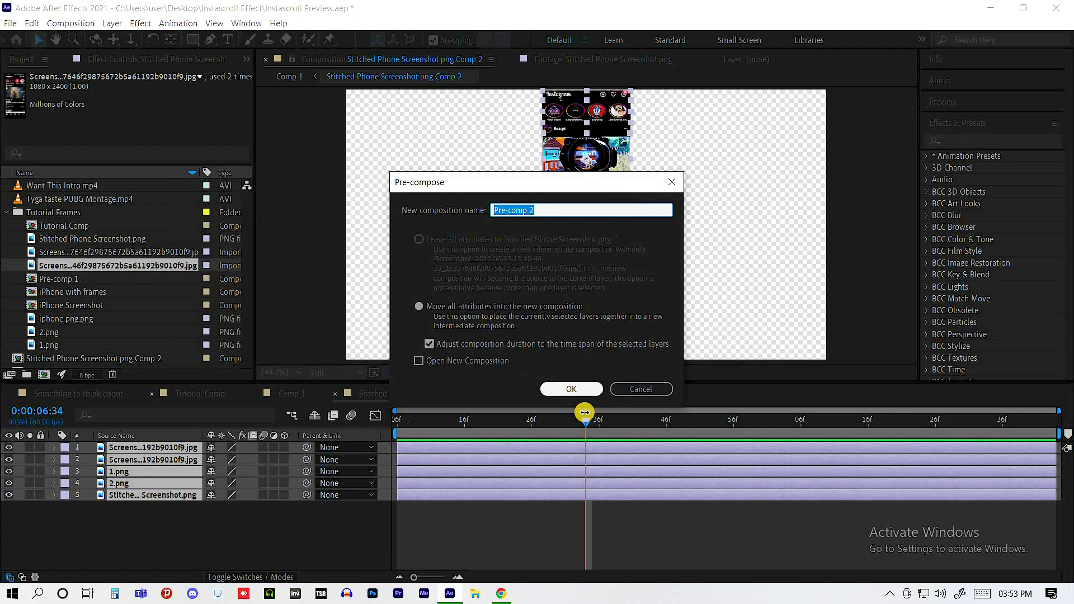
{"action": "key", "text": "Return"}
{"action": "key", "text": "Home"}
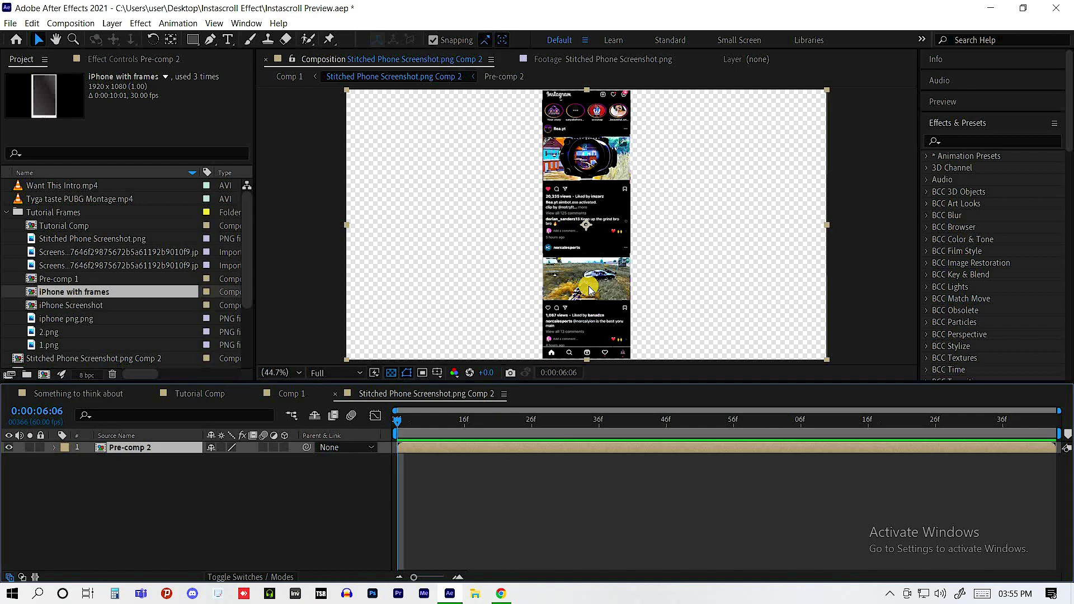
Step: Scale Pre-comp 2 to 170% and move it to 982.4, 915.7 so the Instagram header is at the top
{"action": "key", "text": "s"}
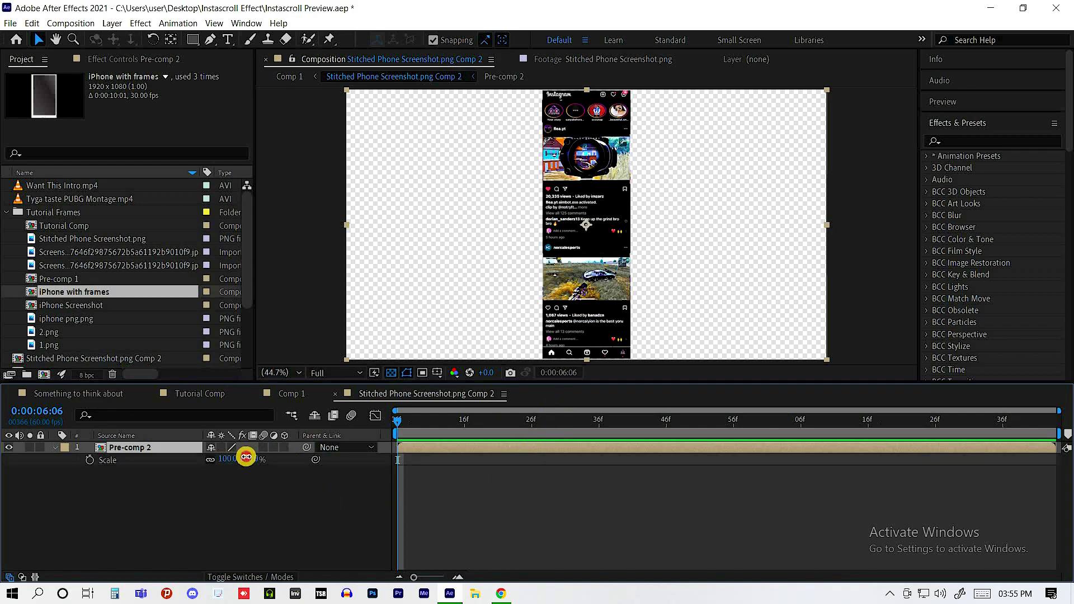
{"action": "left_click_drag", "start_coordinate": [256, 457], "coordinate": [324, 459]}
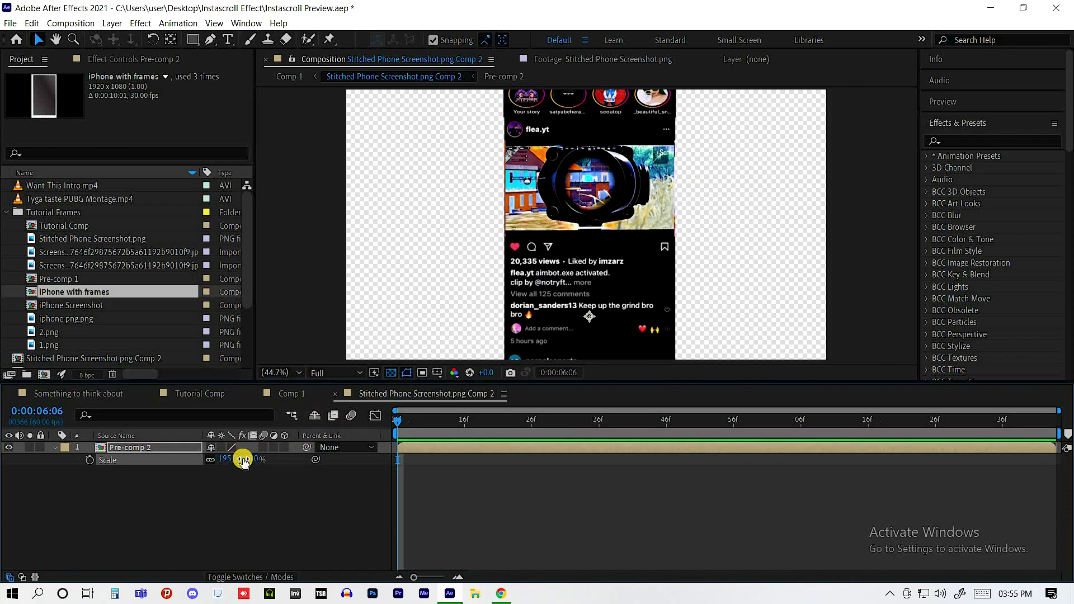
{"action": "type", "text": "170"}
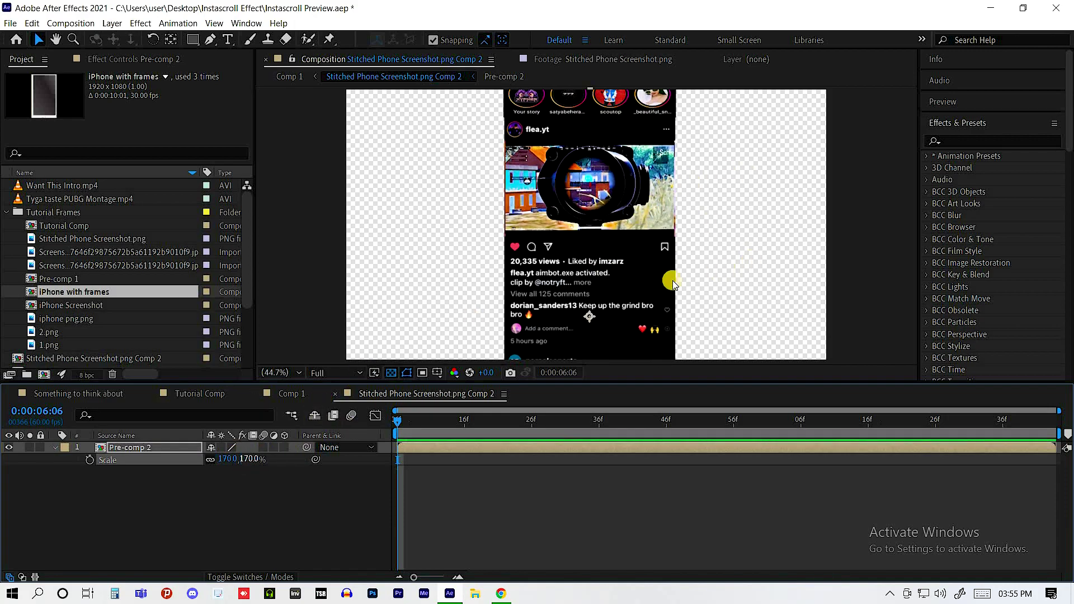
{"action": "key", "text": "Return"}
{"action": "left_click_drag", "start_coordinate": [595, 278], "coordinate": [602, 269]}
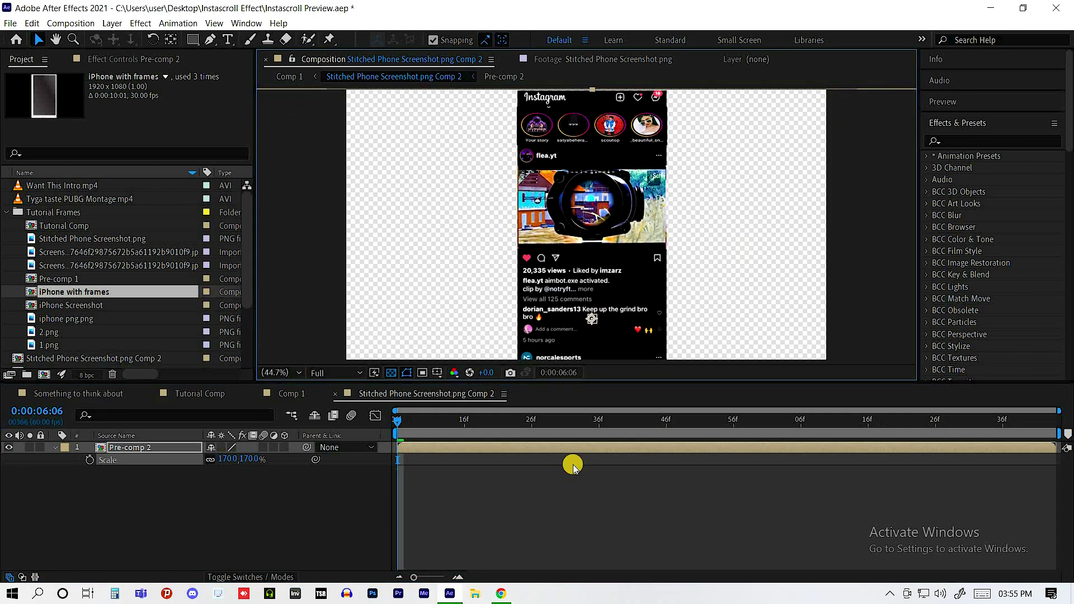
{"action": "left_click", "coordinate": [473, 482]}
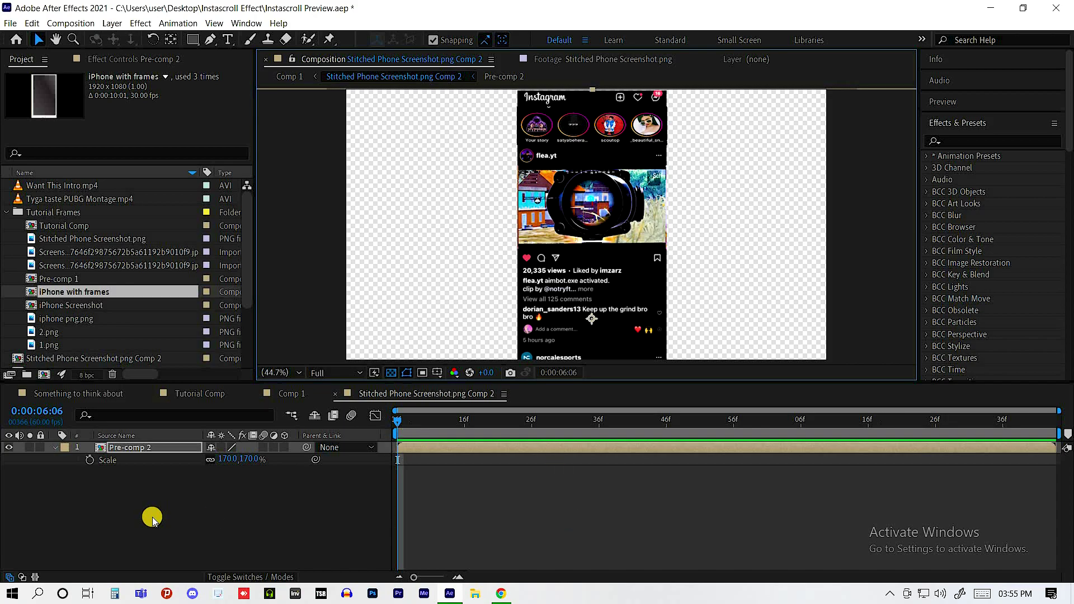
{"action": "key", "text": "p"}
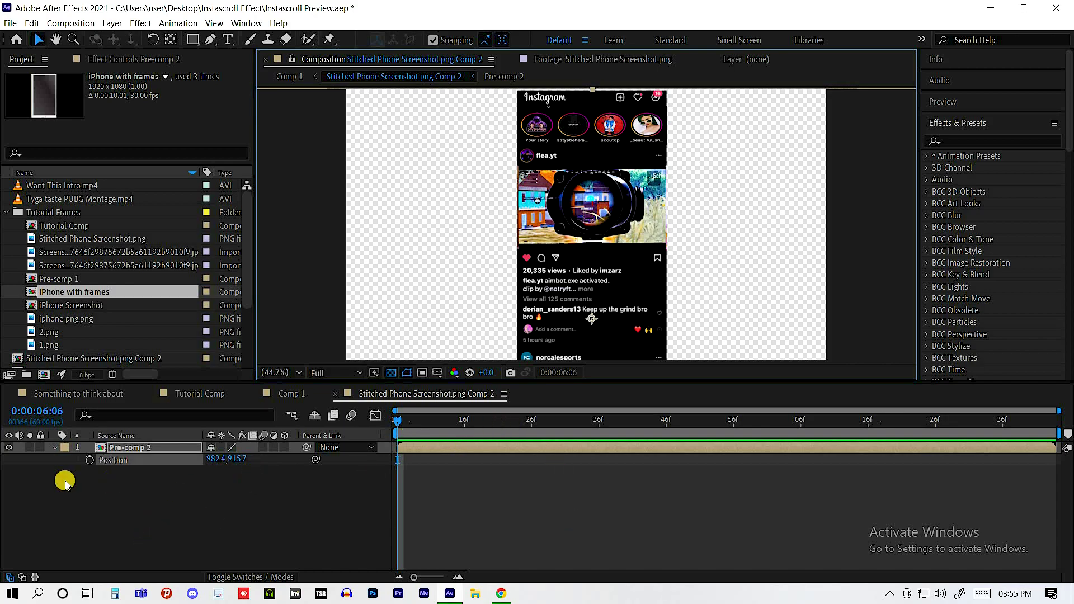
Step: Keyframe Pre-comp 2's Position at 982.4, 915.7, then at 0:00:06:26 raise it to 982.4, 166.7
{"action": "key", "text": "alt+shift+p"}
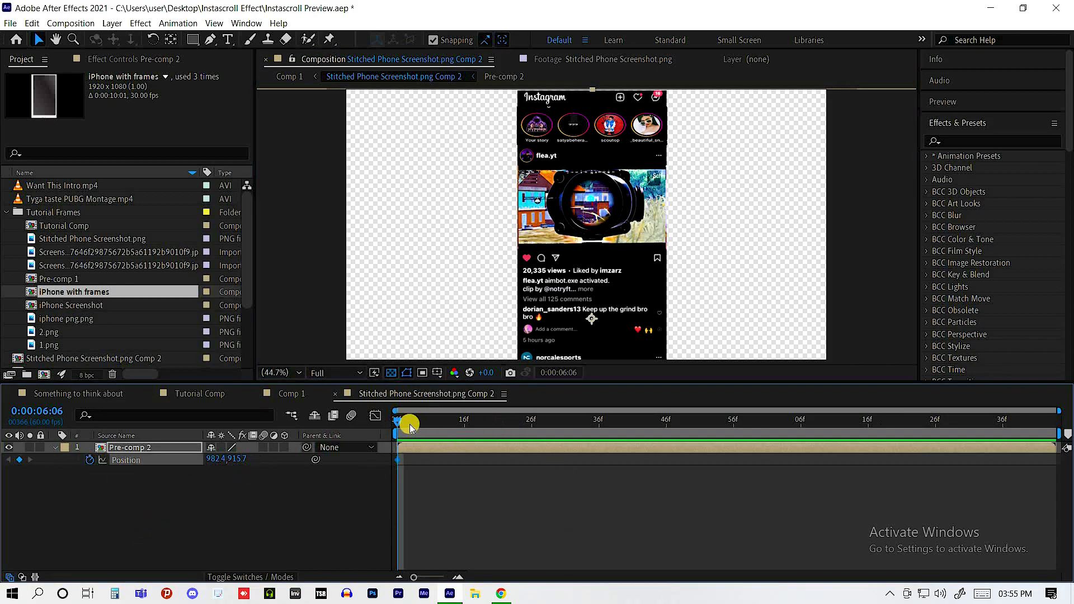
{"action": "left_click_drag", "start_coordinate": [532, 434], "coordinate": [535, 435]}
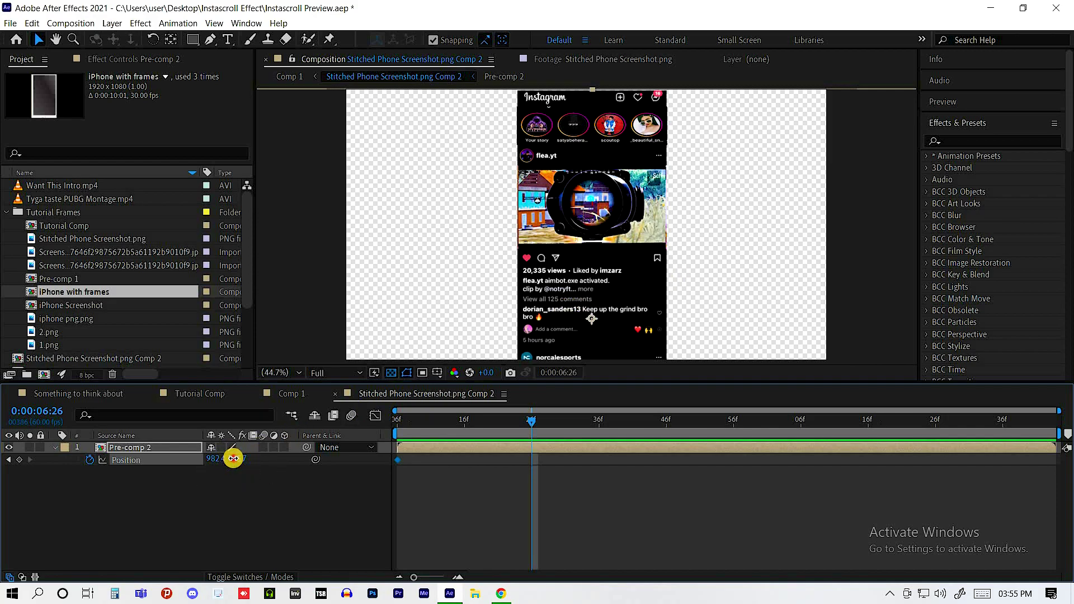
{"action": "mouse_move", "coordinate": [233, 459]}
{"action": "left_mouse_down"}
{"action": "mouse_move", "coordinate": [243, 460]}
{"action": "mouse_move", "coordinate": [24, 496]}
{"action": "left_mouse_up"}
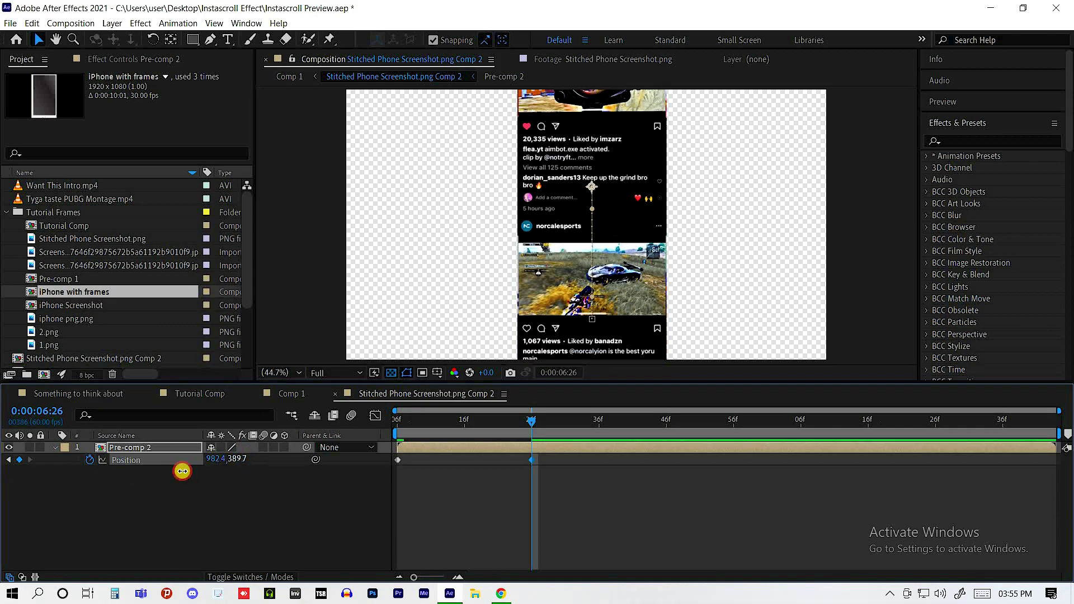
{"action": "mouse_move", "coordinate": [238, 459]}
{"action": "left_mouse_down"}
{"action": "mouse_move", "coordinate": [255, 460]}
{"action": "mouse_move", "coordinate": [247, 486]}
{"action": "left_mouse_up"}
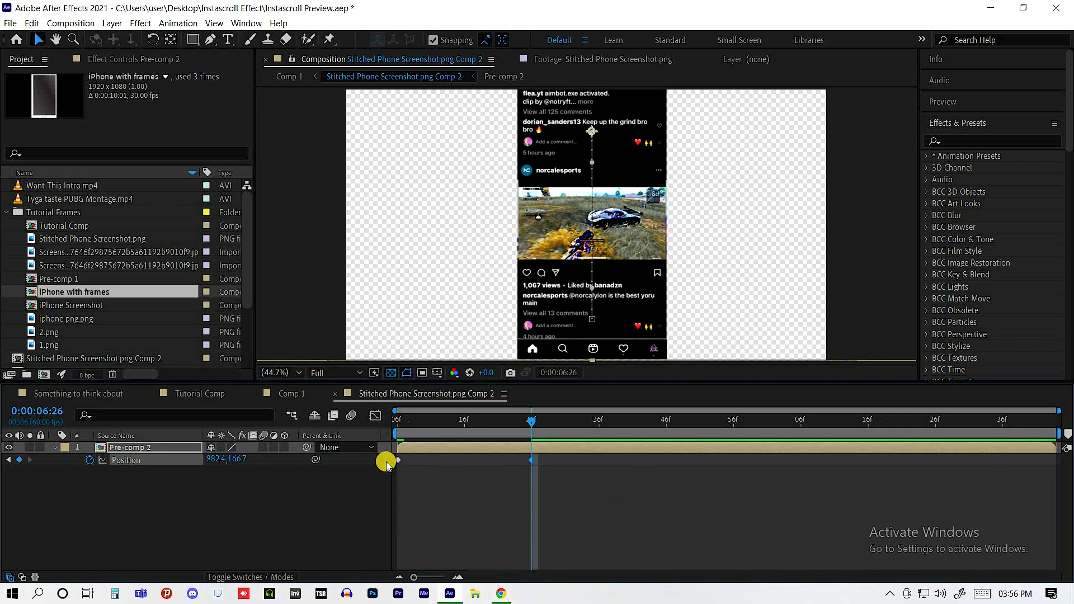
Step: Apply Easy Ease to both Position keyframes and drag the ending keyframe later to slow the scroll
{"action": "left_click_drag", "start_coordinate": [565, 455], "coordinate": [386, 476]}
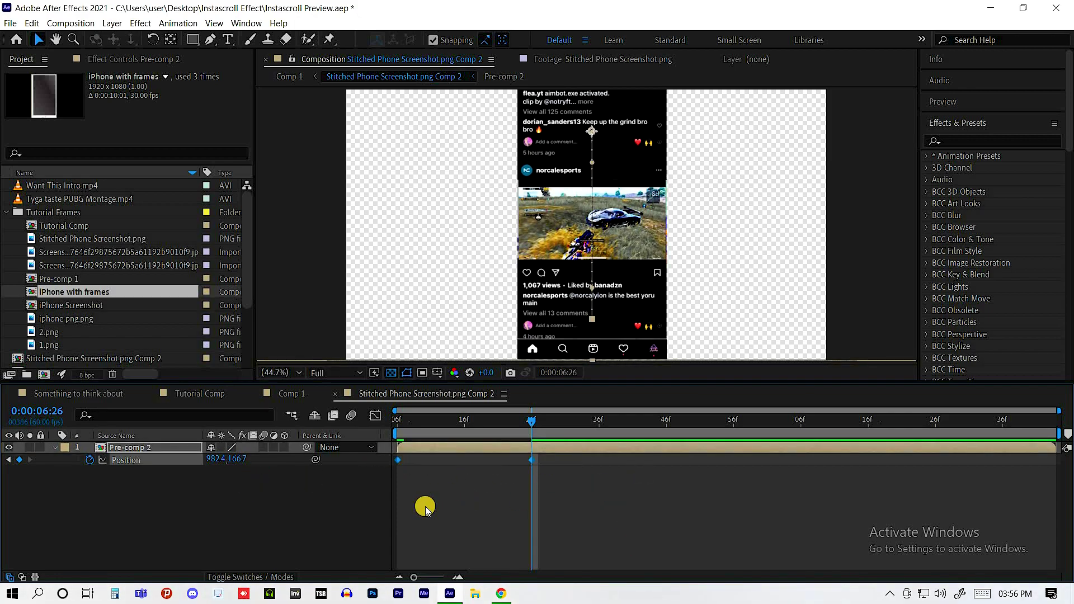
{"action": "key", "text": "F9"}
{"action": "left_click", "coordinate": [374, 416]}
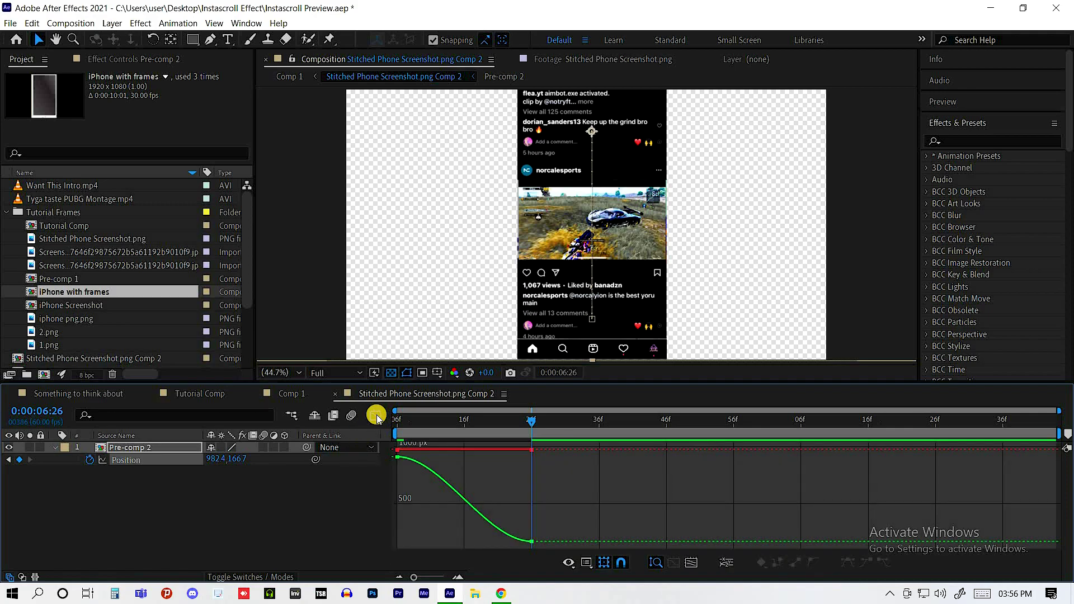
{"action": "left_click", "coordinate": [375, 415]}
{"action": "left_click", "coordinate": [412, 432]}
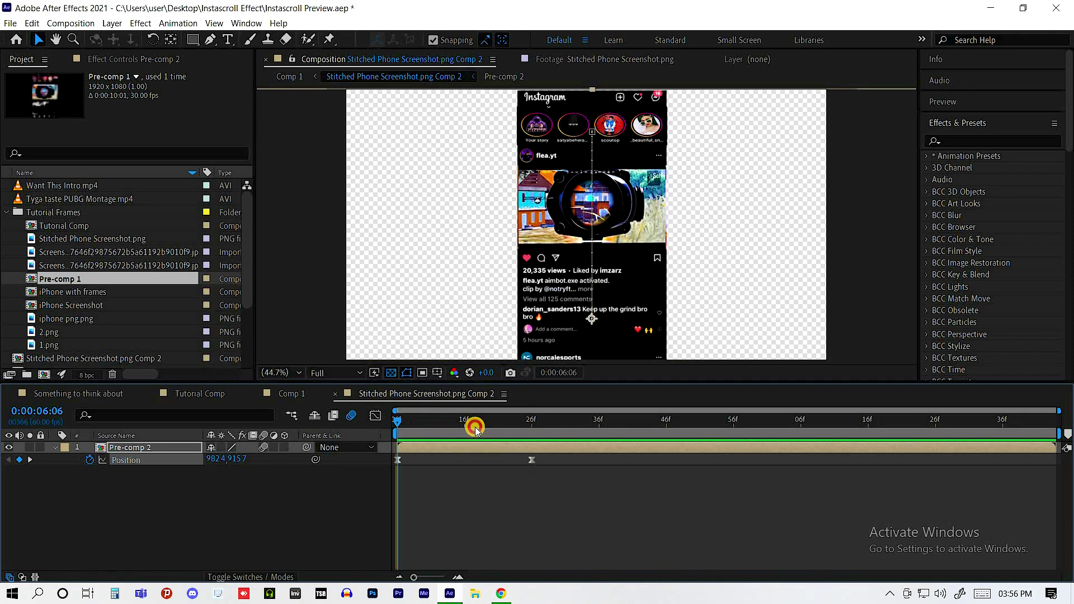
{"action": "left_click", "coordinate": [522, 432]}
{"action": "left_click_drag", "start_coordinate": [532, 460], "coordinate": [667, 460]}
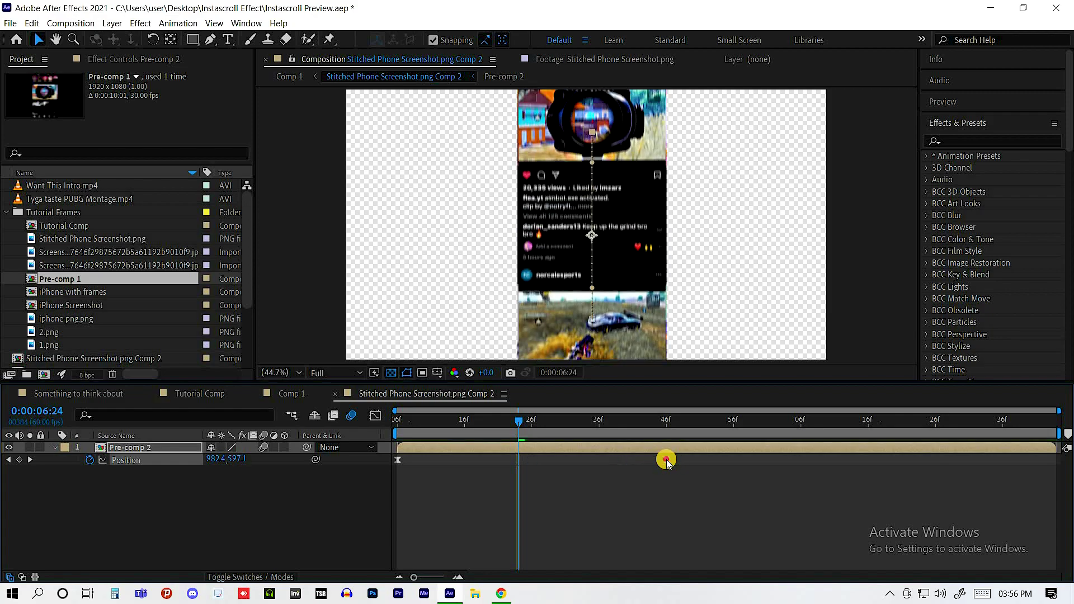
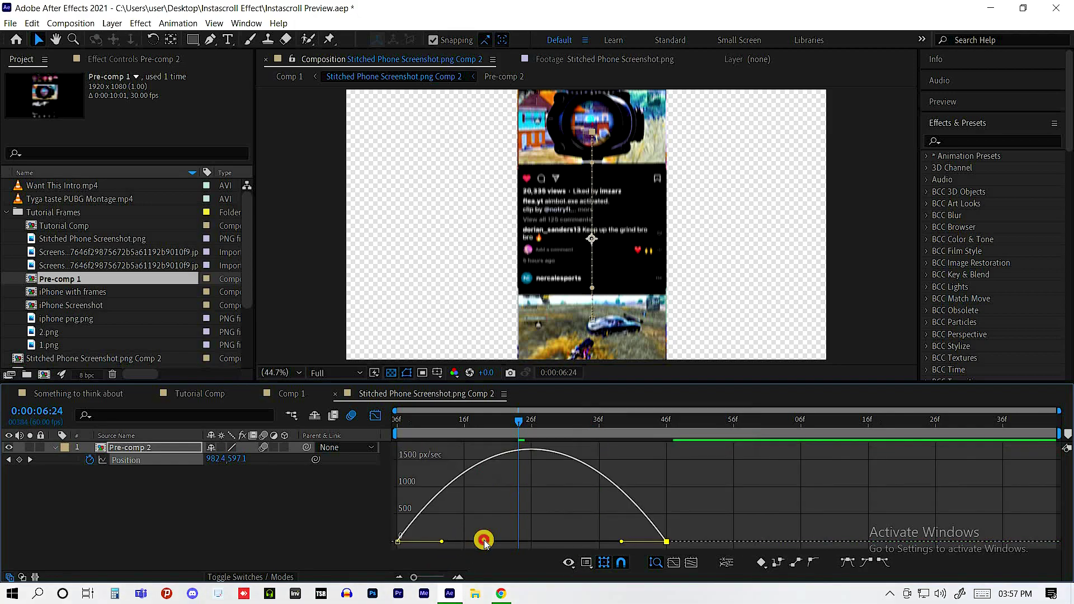
Step: Sharpen the feed scroll's speed curve into a peak, preview it, and collapse the Position property
{"action": "mouse_move", "coordinate": [480, 542]}
{"action": "left_mouse_down"}
{"action": "mouse_move", "coordinate": [617, 542]}
{"action": "mouse_move", "coordinate": [491, 541]}
{"action": "mouse_move", "coordinate": [505, 543]}
{"action": "left_mouse_up"}
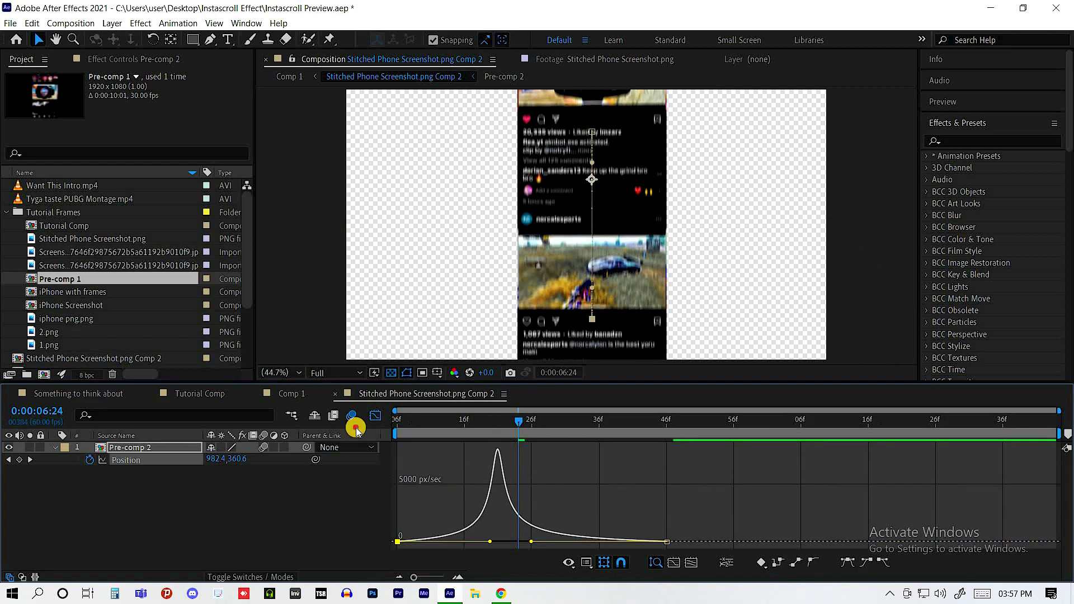
{"action": "key", "text": "Home"}
{"action": "key", "text": "space"}
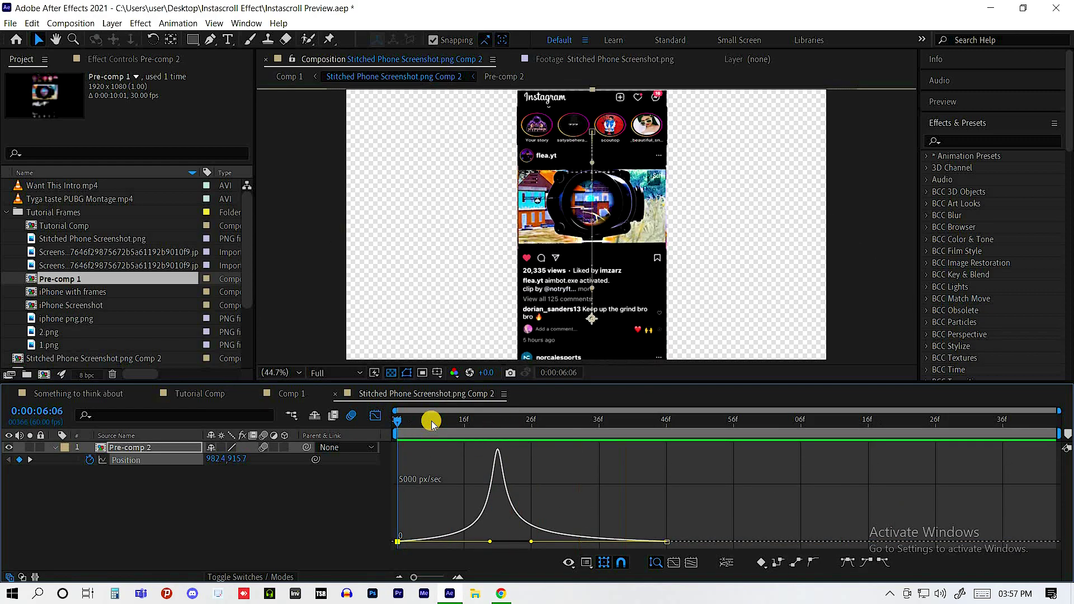
{"action": "key", "text": "space"}
{"action": "key", "text": "shift+F3"}
{"action": "left_click", "coordinate": [434, 495]}
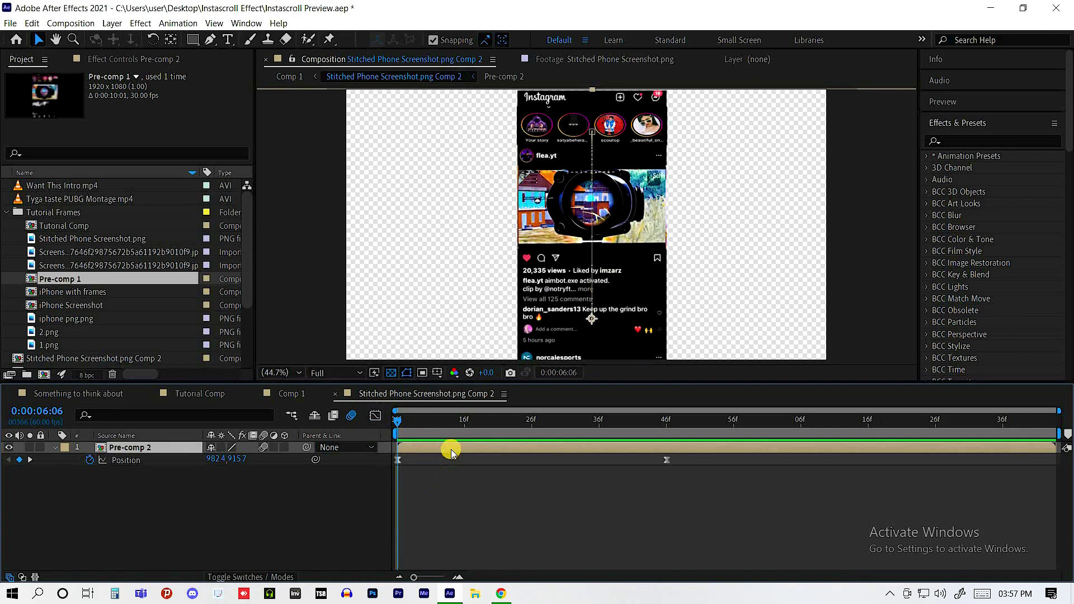
{"action": "key", "text": "u"}
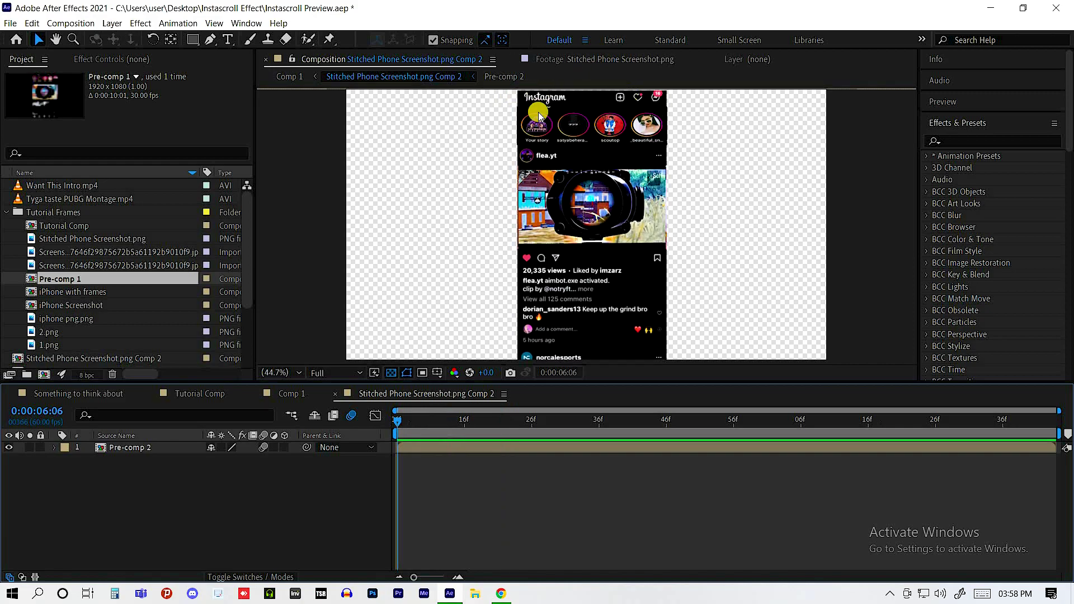
{"action": "left_click", "coordinate": [918, 412]}
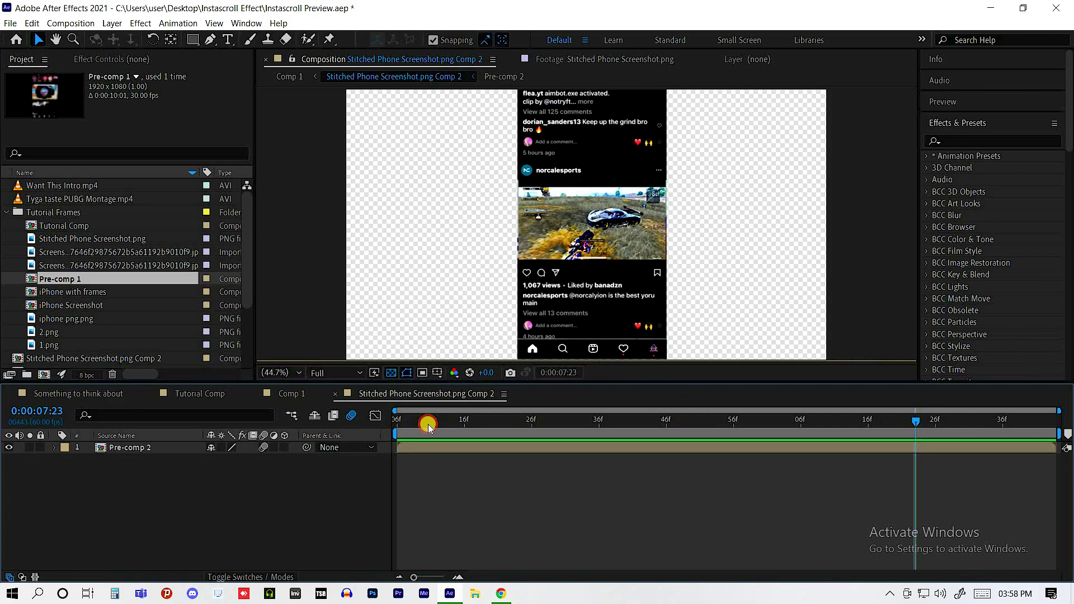
{"action": "left_click_drag", "start_coordinate": [428, 426], "coordinate": [379, 455]}
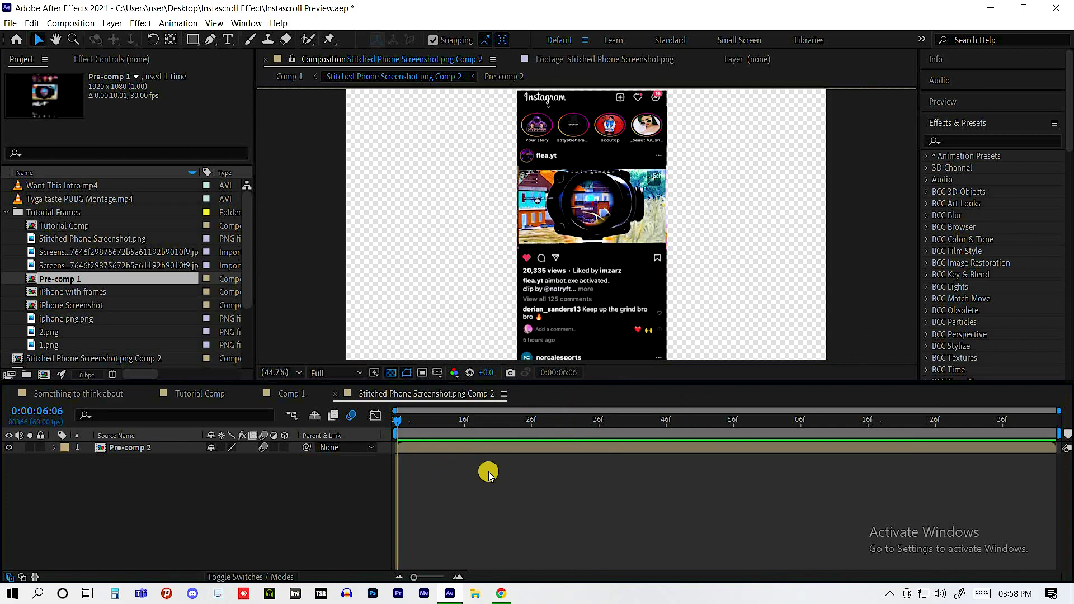
Step: Duplicate Pre-comp 2, remove the copy's Position keyframes, and reset its Position to 960,540
{"action": "left_click", "coordinate": [455, 449]}
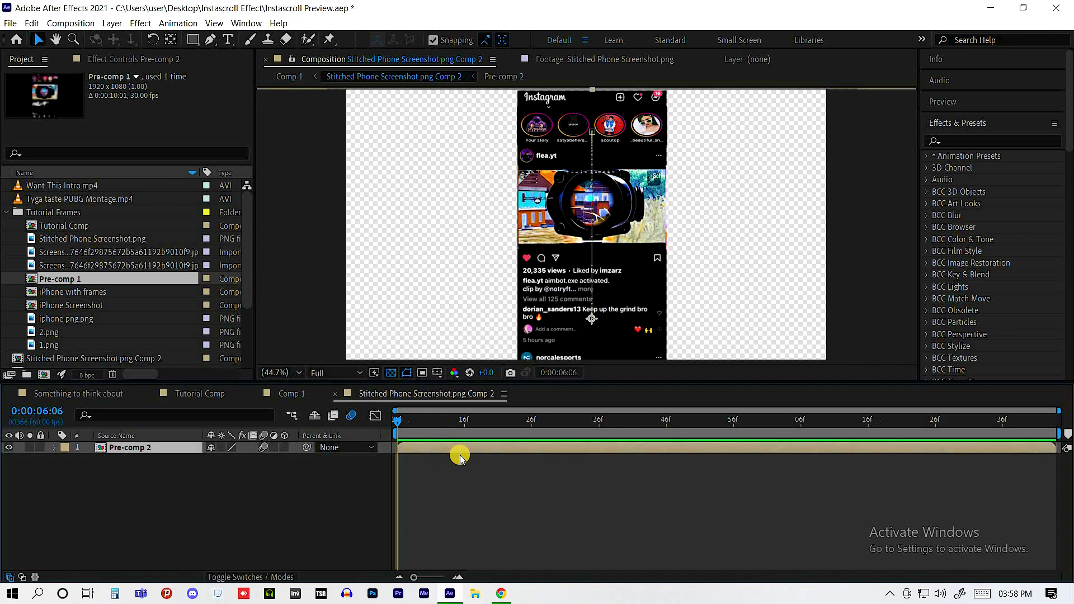
{"action": "key", "text": "ctrl+d"}
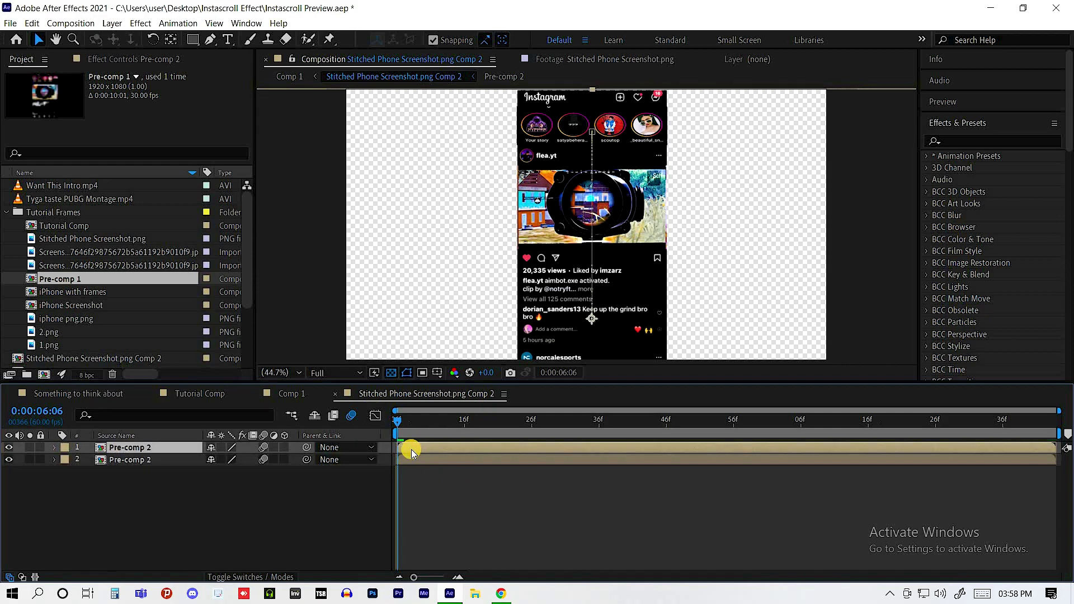
{"action": "key", "text": "p"}
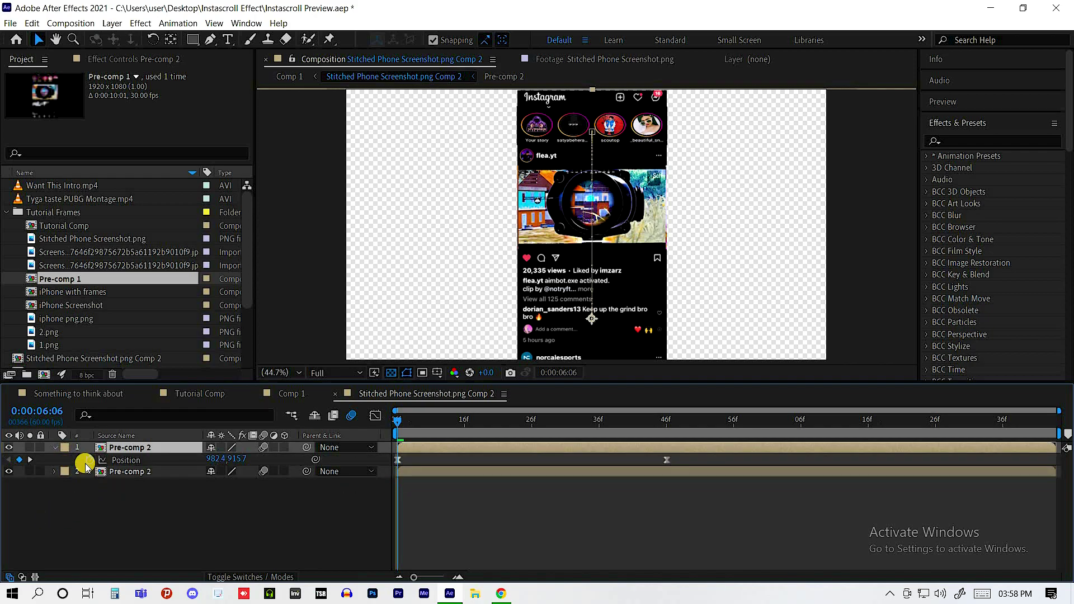
{"action": "left_click", "coordinate": [90, 460]}
{"action": "left_click", "coordinate": [125, 460]}
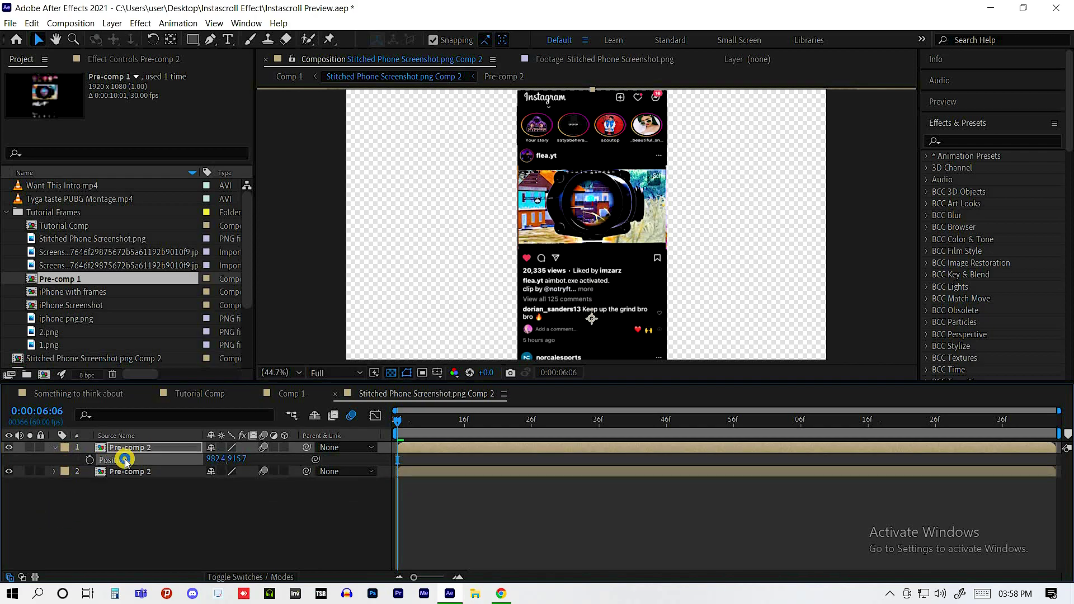
{"action": "left_click", "coordinate": [167, 380]}
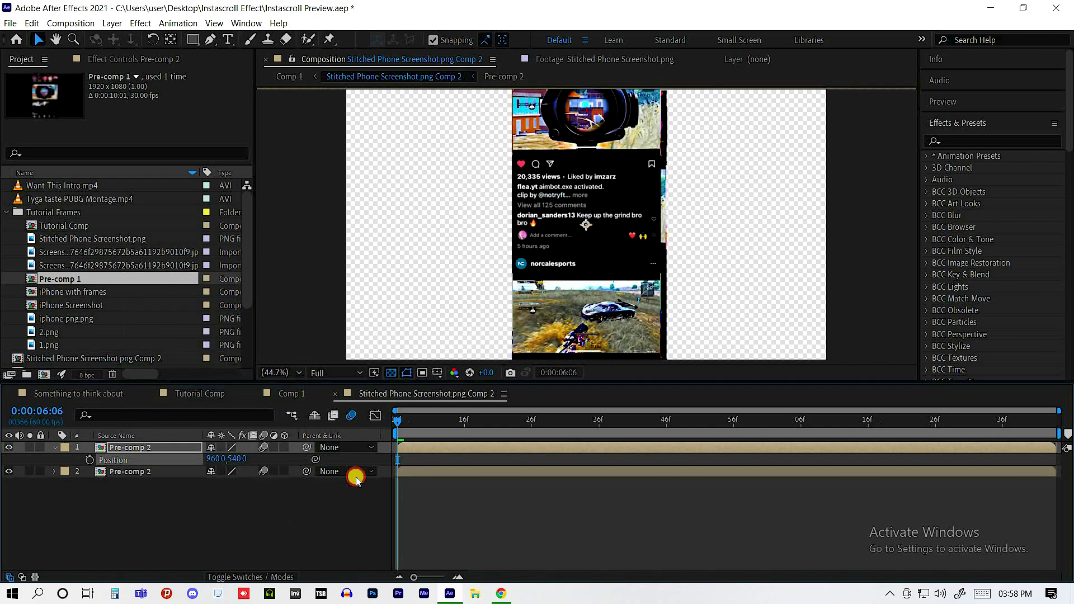
Step: Duplicate the static copy and move layer 2 down to 982.4, 915.7 to reveal the Instagram header
{"action": "left_click", "coordinate": [417, 450]}
{"action": "key", "text": "ctrl+d"}
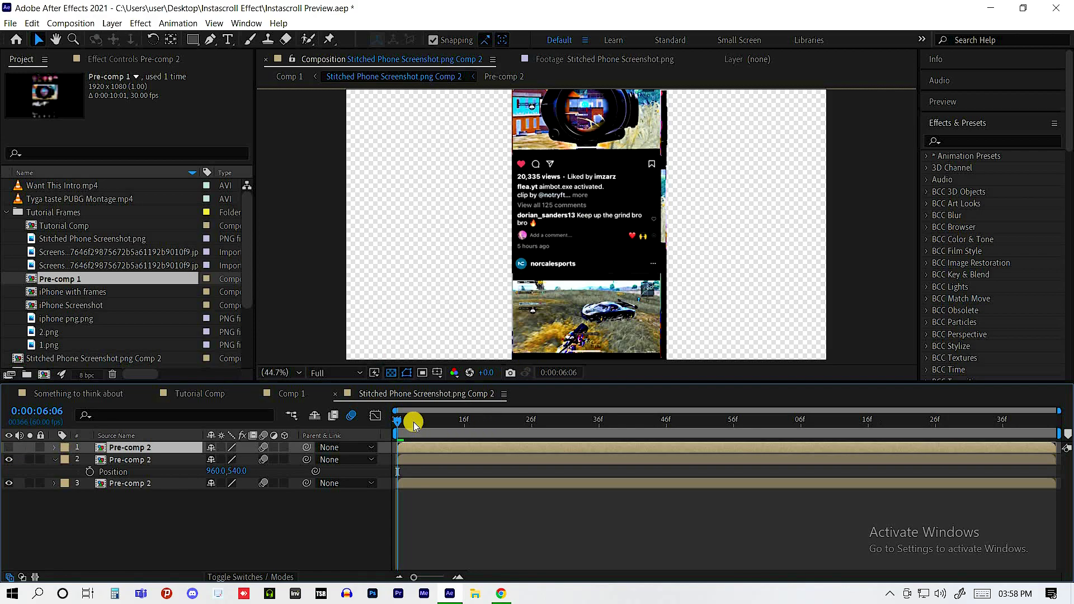
{"action": "left_click", "coordinate": [428, 462]}
{"action": "left_click", "coordinate": [542, 238]}
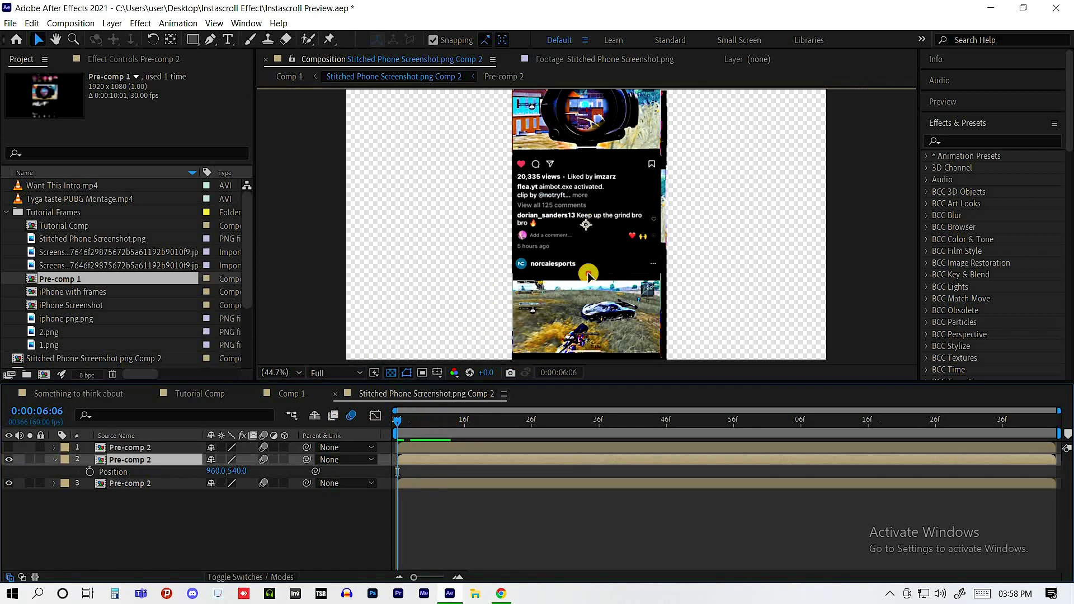
{"action": "left_click_drag", "start_coordinate": [588, 274], "coordinate": [589, 274]}
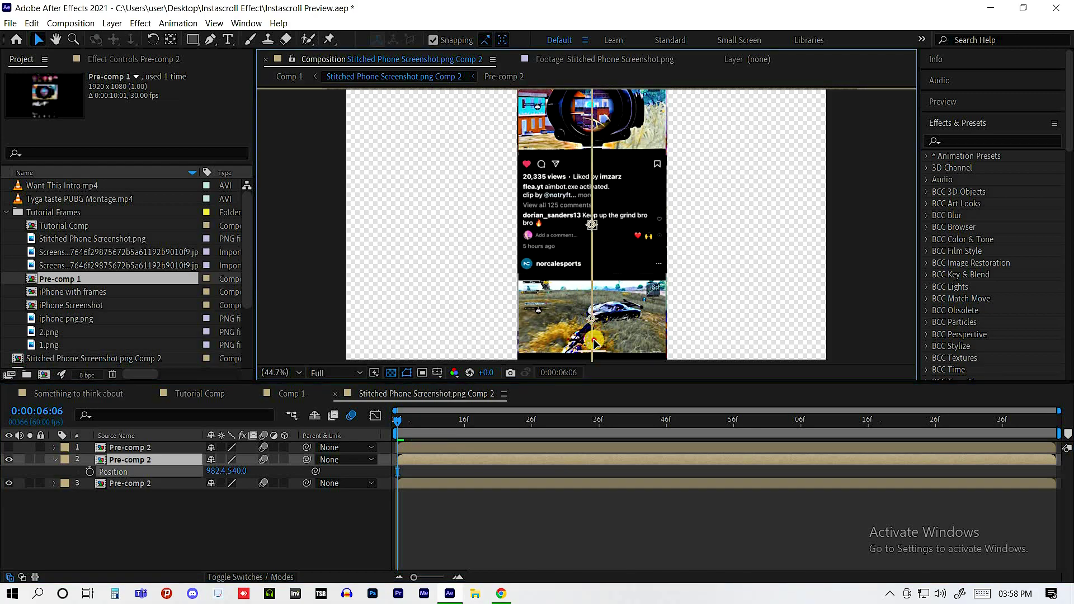
{"action": "left_click_drag", "start_coordinate": [595, 342], "coordinate": [596, 355]}
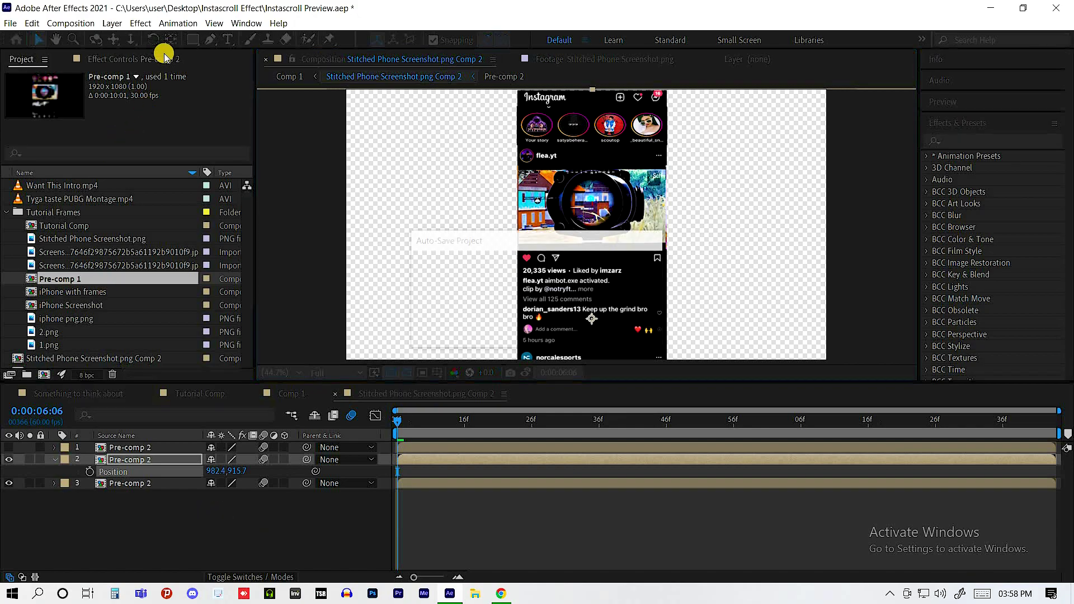
Step: Draw a rectangle mask over the Instagram header bar on layer 2
{"action": "left_click", "coordinate": [193, 40]}
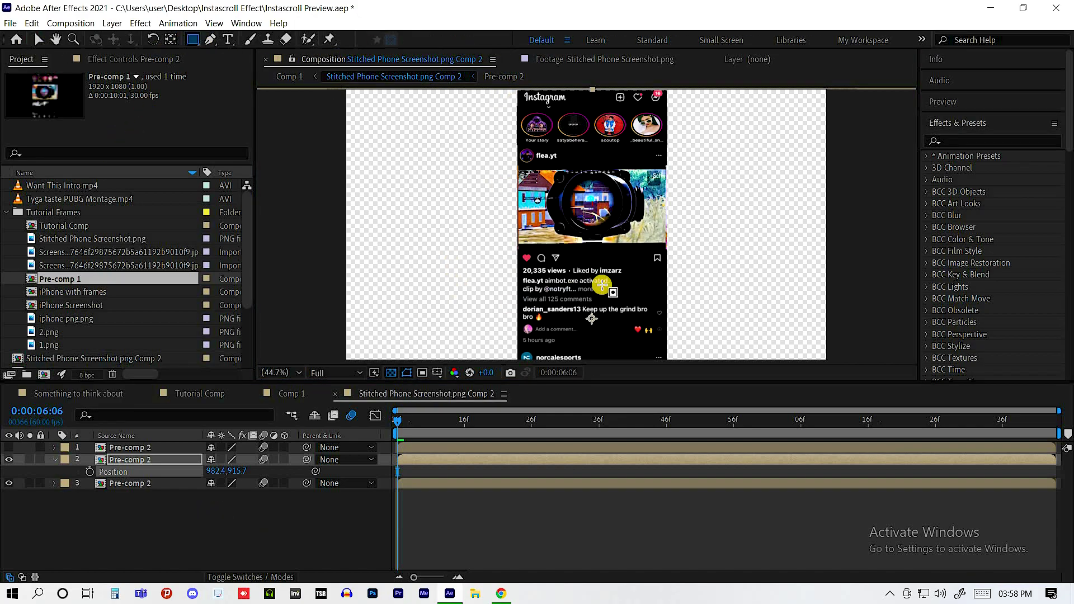
{"action": "scroll", "coordinate": [602, 285], "scroll_direction": "up", "scroll_amount": 3}
{"action": "scroll", "coordinate": [600, 370], "scroll_direction": "down", "scroll_amount": 1}
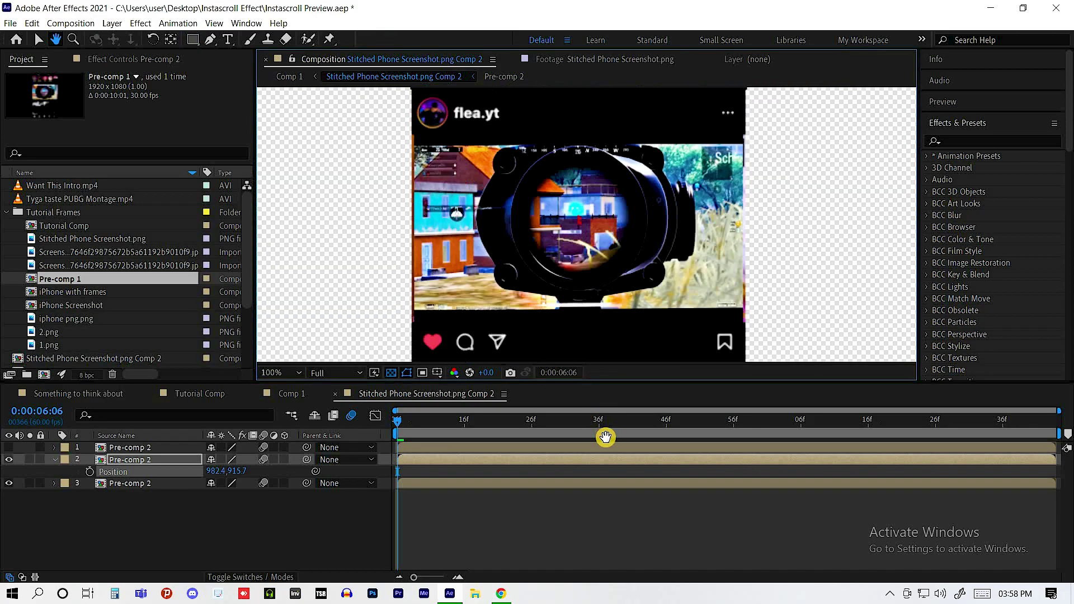
{"action": "scroll", "coordinate": [457, 203], "scroll_direction": "up", "scroll_amount": 3}
{"action": "left_click_drag", "start_coordinate": [420, 113], "coordinate": [757, 157]}
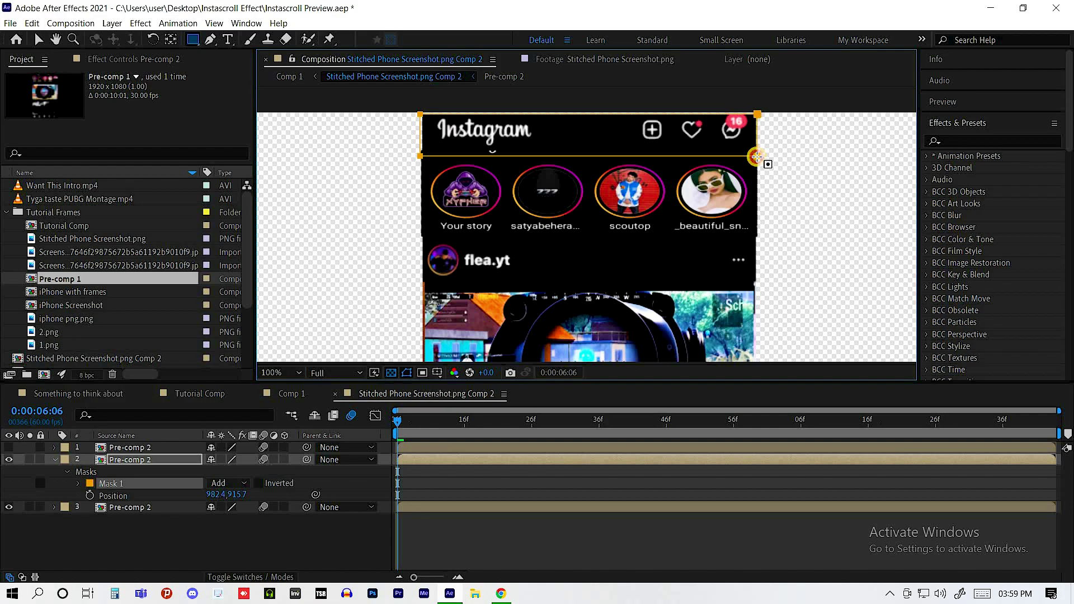
{"action": "left_click", "coordinate": [417, 447]}
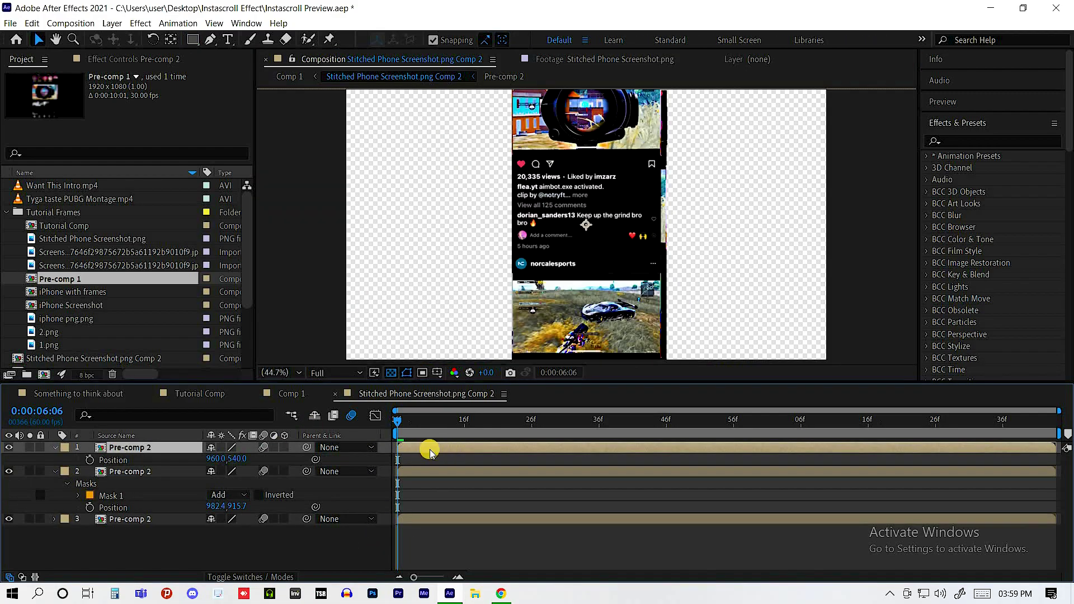
Step: Shift layer 1 up-left and draw a rectangle mask around its bottom navigation bar
{"action": "mouse_move", "coordinate": [509, 209]}
{"action": "left_mouse_down"}
{"action": "mouse_move", "coordinate": [458, 258]}
{"action": "mouse_move", "coordinate": [353, 311]}
{"action": "left_mouse_up"}
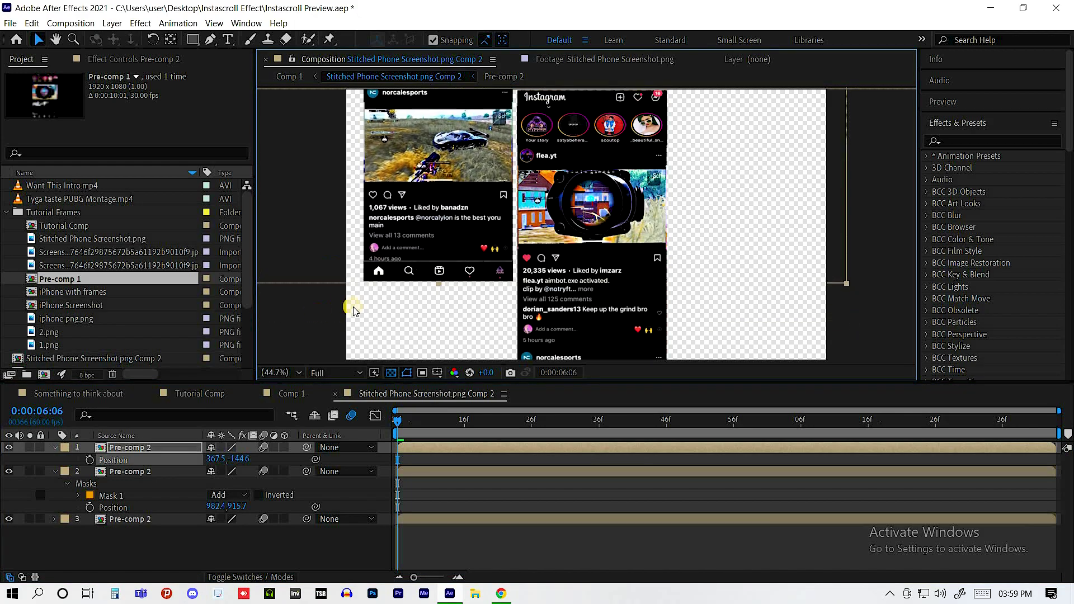
{"action": "left_click", "coordinate": [193, 39]}
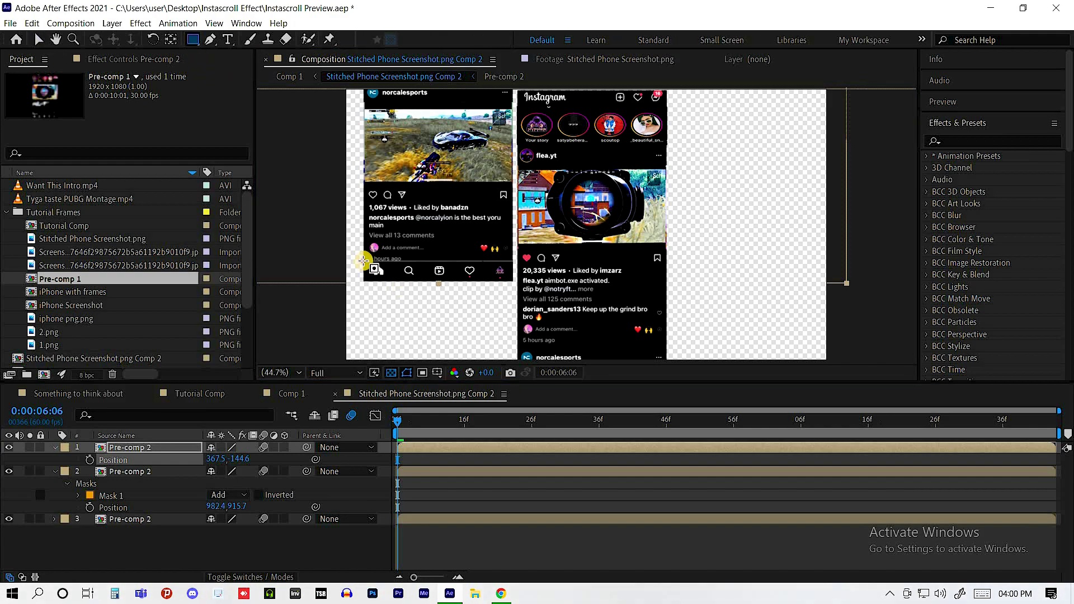
{"action": "left_click_drag", "start_coordinate": [363, 260], "coordinate": [512, 280]}
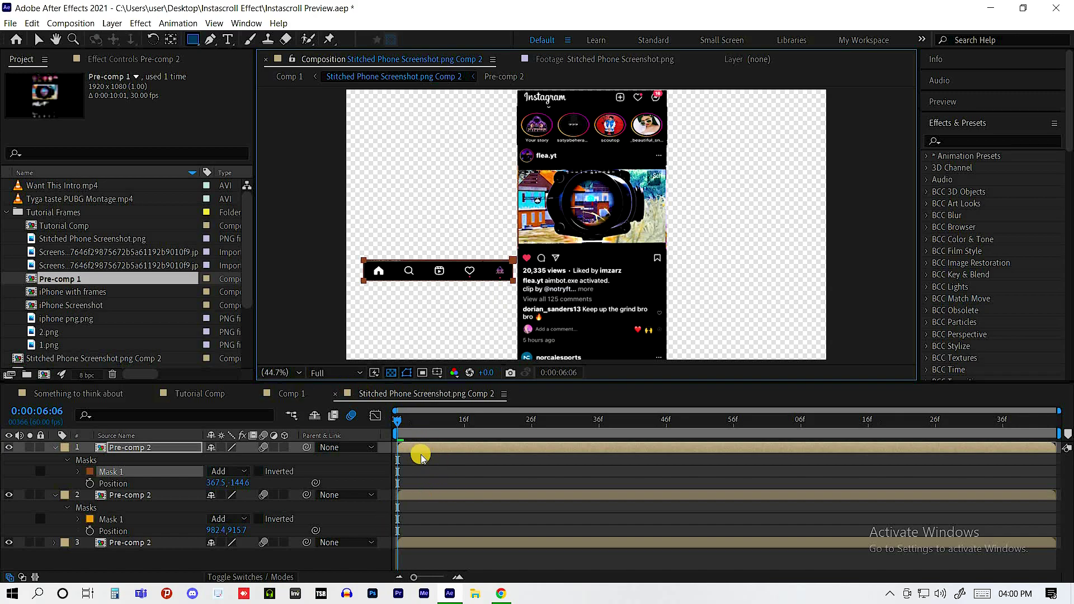
Step: Drag the masked navigation bar onto the phone screen's bottom edge and collapse the layer properties
{"action": "key", "text": "v"}
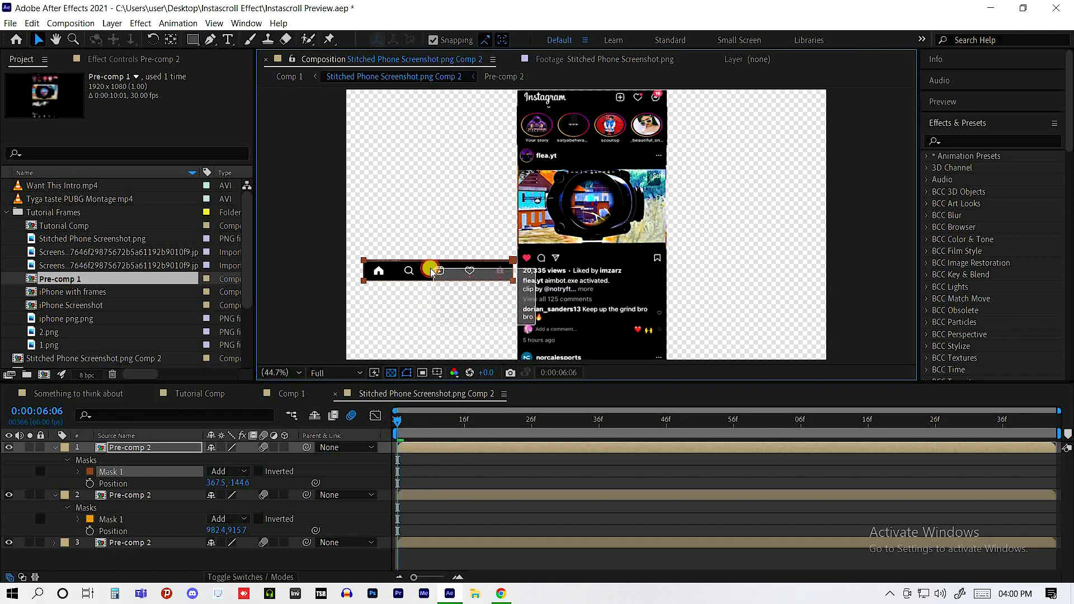
{"action": "left_click_drag", "start_coordinate": [427, 270], "coordinate": [592, 358]}
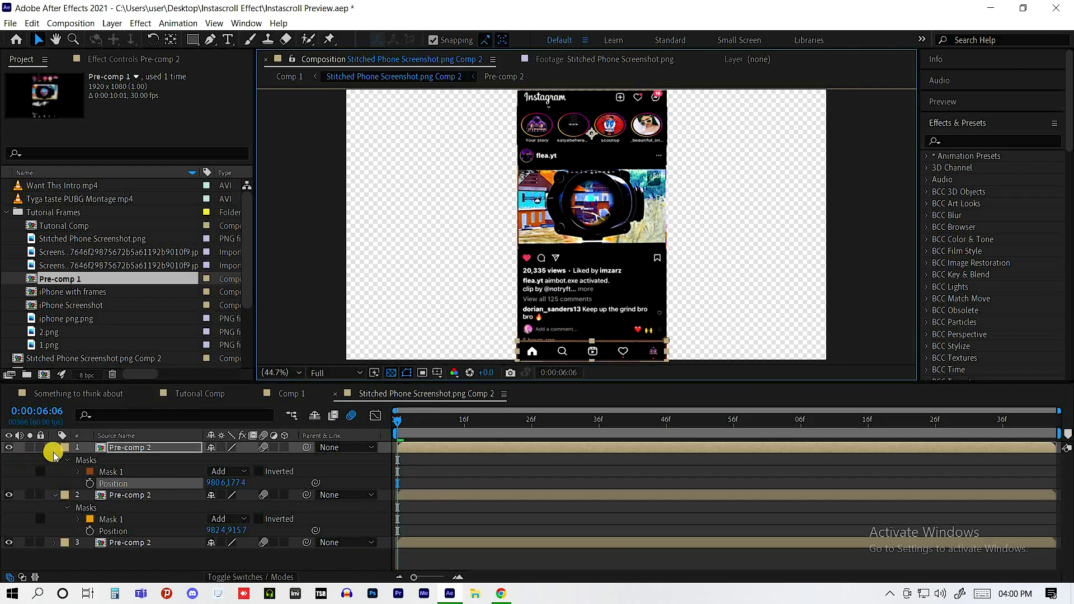
{"action": "left_click", "coordinate": [53, 470]}
{"action": "key", "text": "ctrl+grave"}
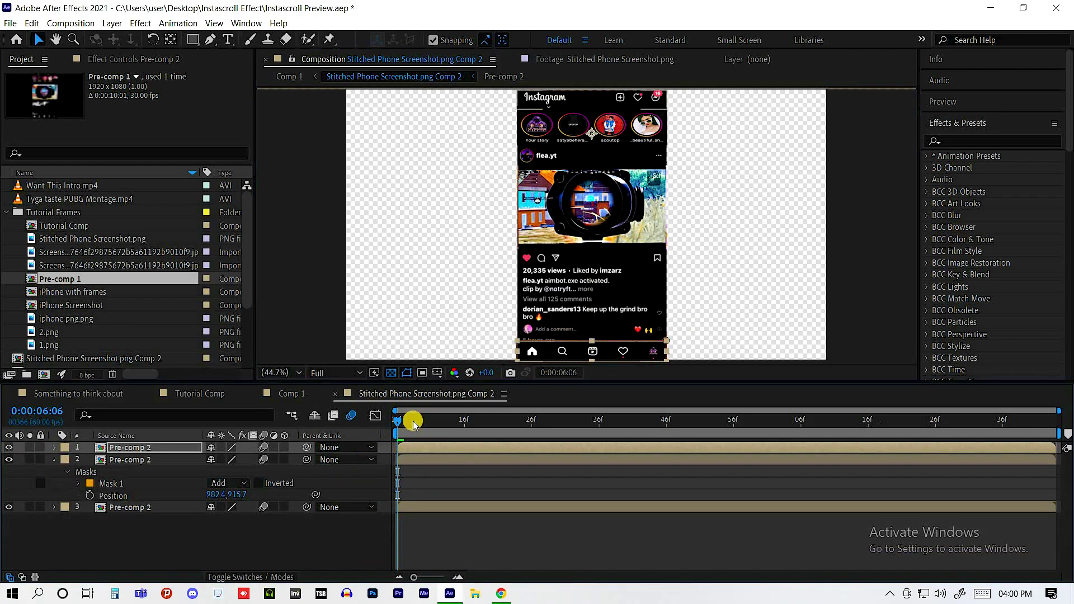
Step: Select all three Pre-comp 2 layers and pre-compose them into Pre-comp 3
{"action": "left_click", "coordinate": [492, 536]}
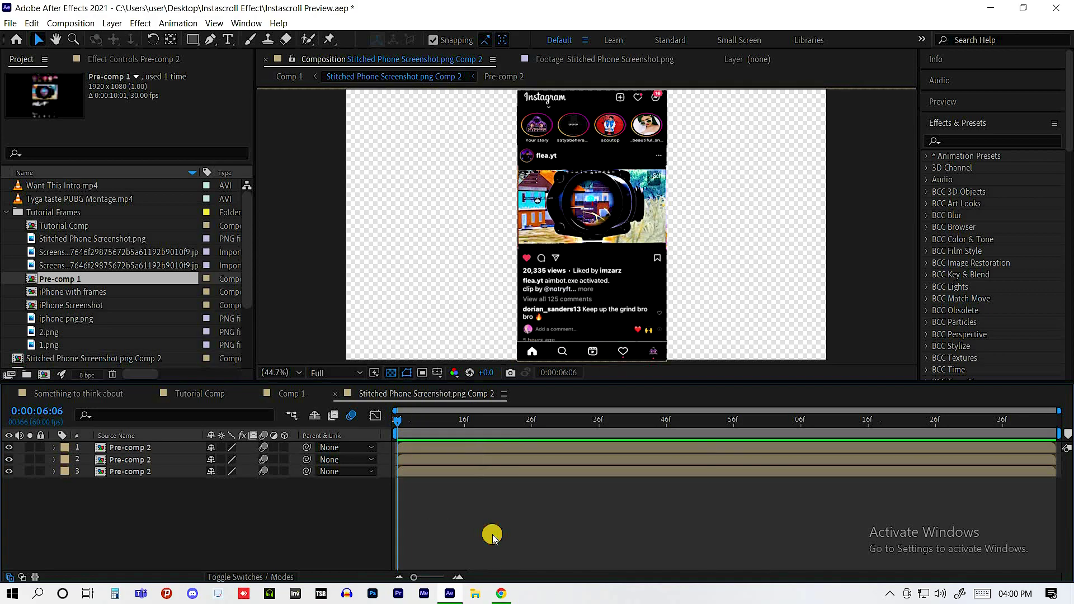
{"action": "left_click", "coordinate": [159, 473]}
{"action": "key", "text": "ctrl+shift+bracketright"}
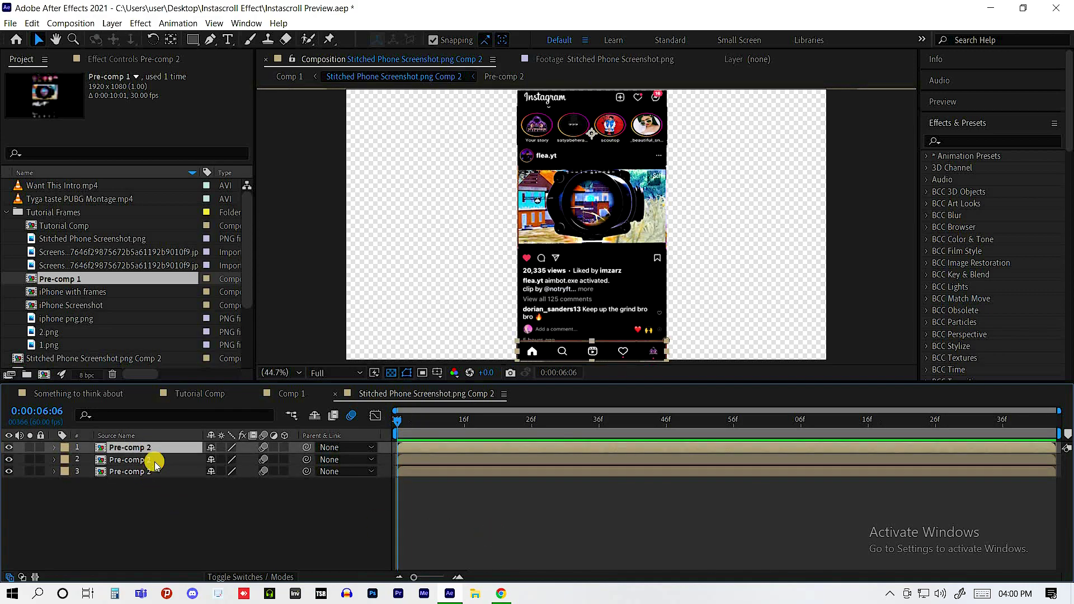
{"action": "key", "text": "ctrl+a"}
{"action": "right_click", "coordinate": [156, 465]}
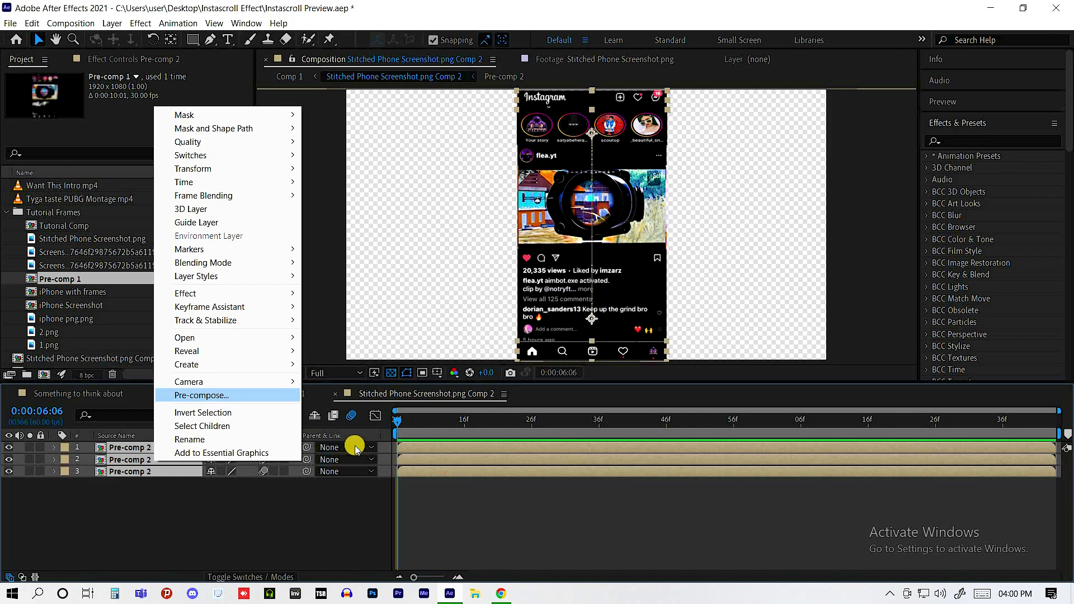
{"action": "key", "text": "Return"}
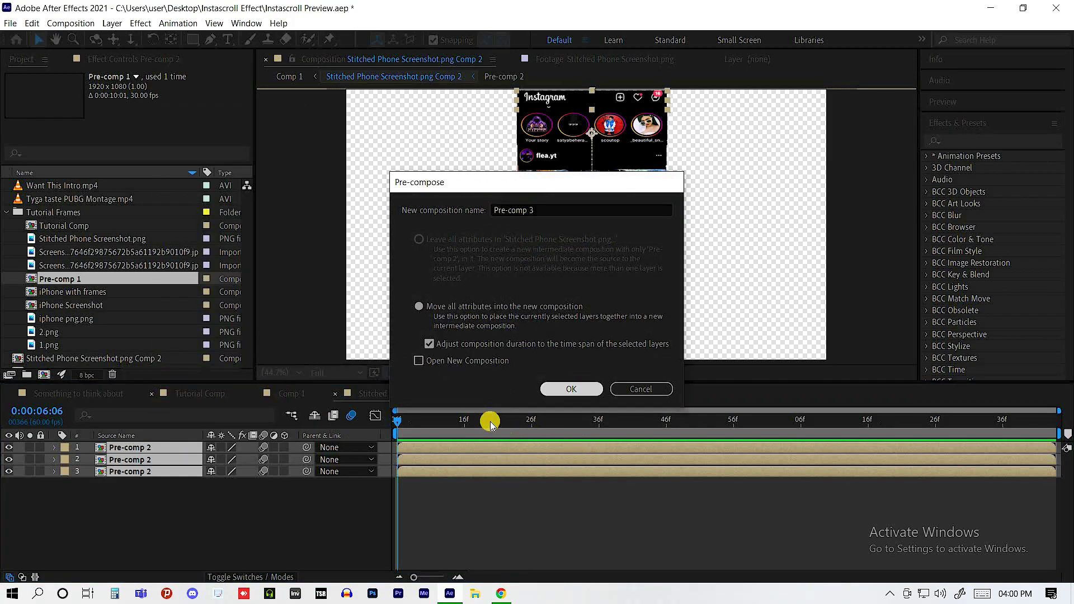
{"action": "key", "text": "Return"}
{"action": "key", "text": "Caps_Lock"}
{"action": "left_click", "coordinate": [401, 421]}
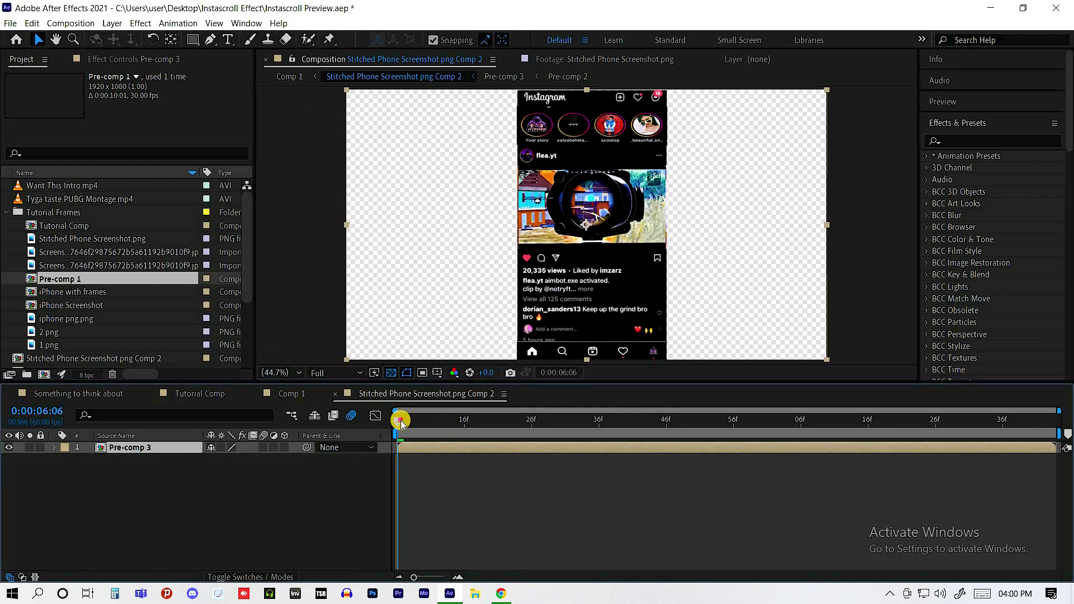
Step: Add iphone png.png to the timeline and stack it above Pre-comp 3
{"action": "key", "text": "space"}
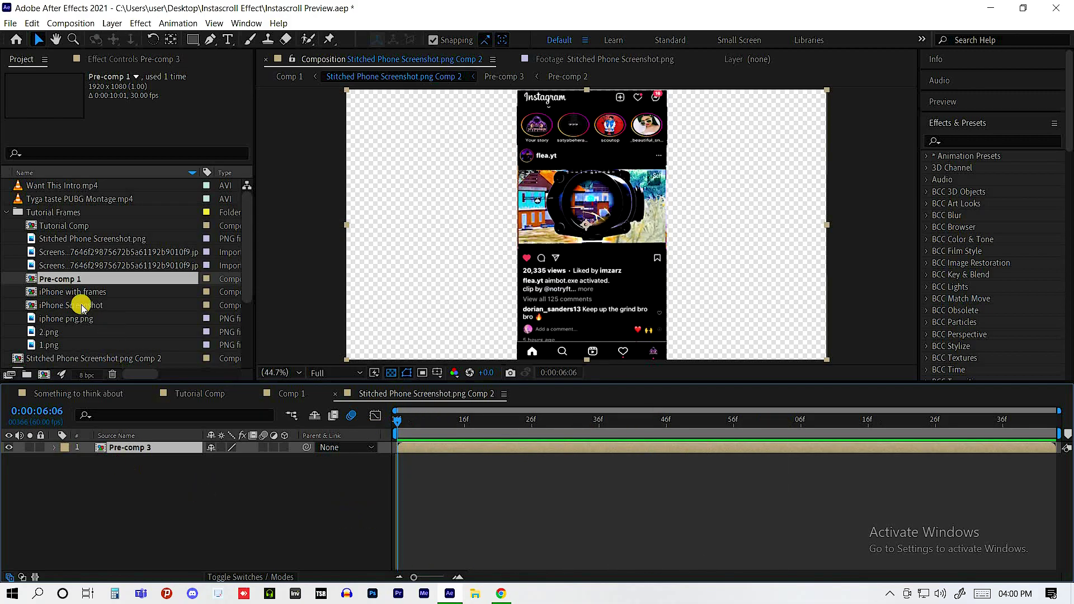
{"action": "scroll", "coordinate": [78, 319], "scroll_direction": "down", "scroll_amount": 1}
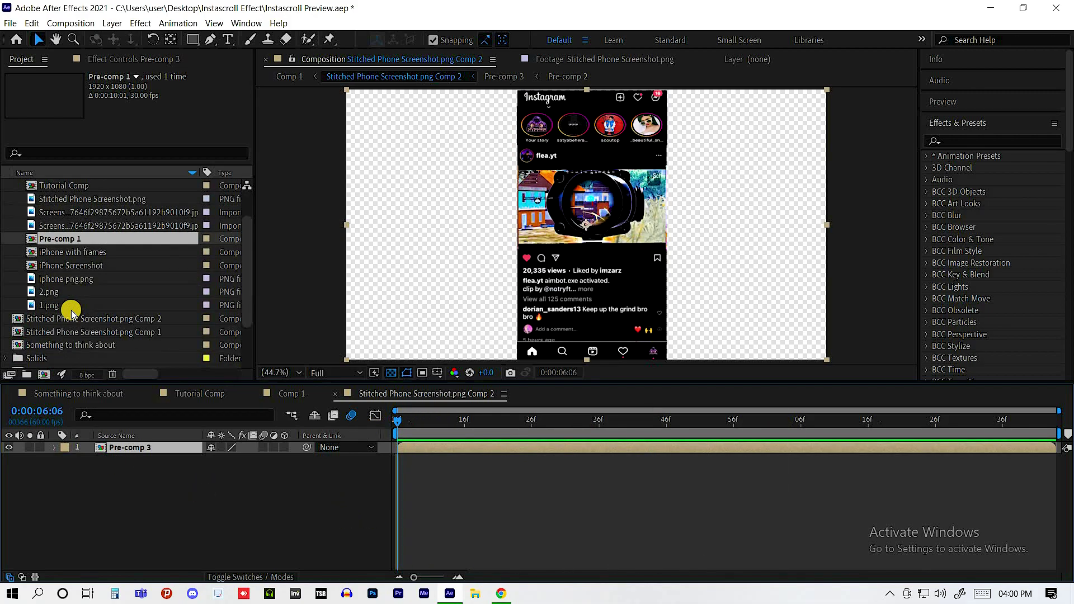
{"action": "scroll", "coordinate": [89, 317], "scroll_direction": "up", "scroll_amount": 1}
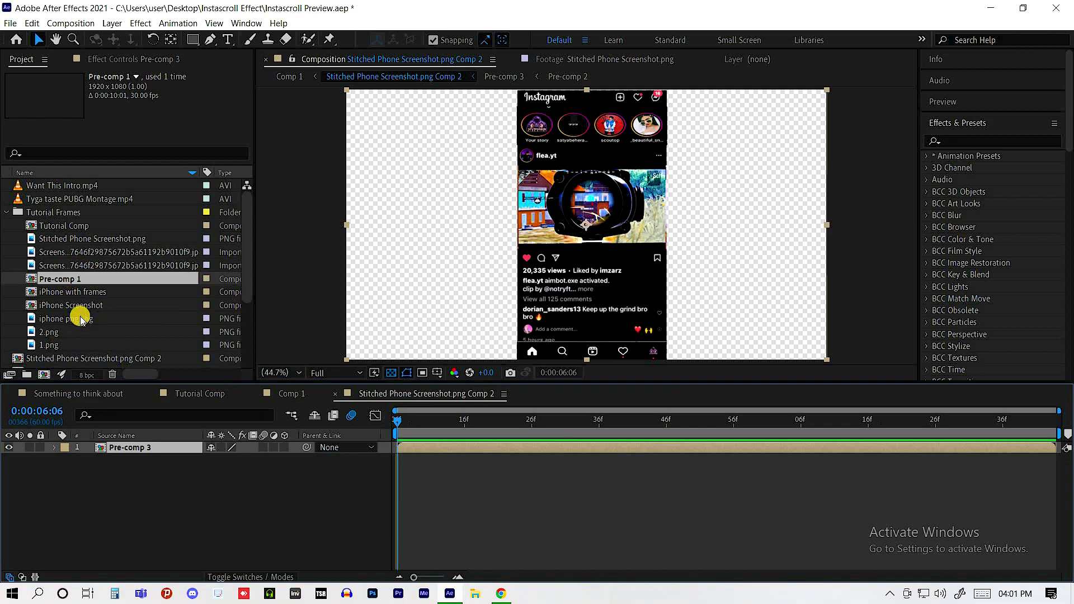
{"action": "mouse_move", "coordinate": [79, 311]}
{"action": "left_mouse_down"}
{"action": "mouse_move", "coordinate": [84, 476]}
{"action": "mouse_move", "coordinate": [119, 458]}
{"action": "left_mouse_up"}
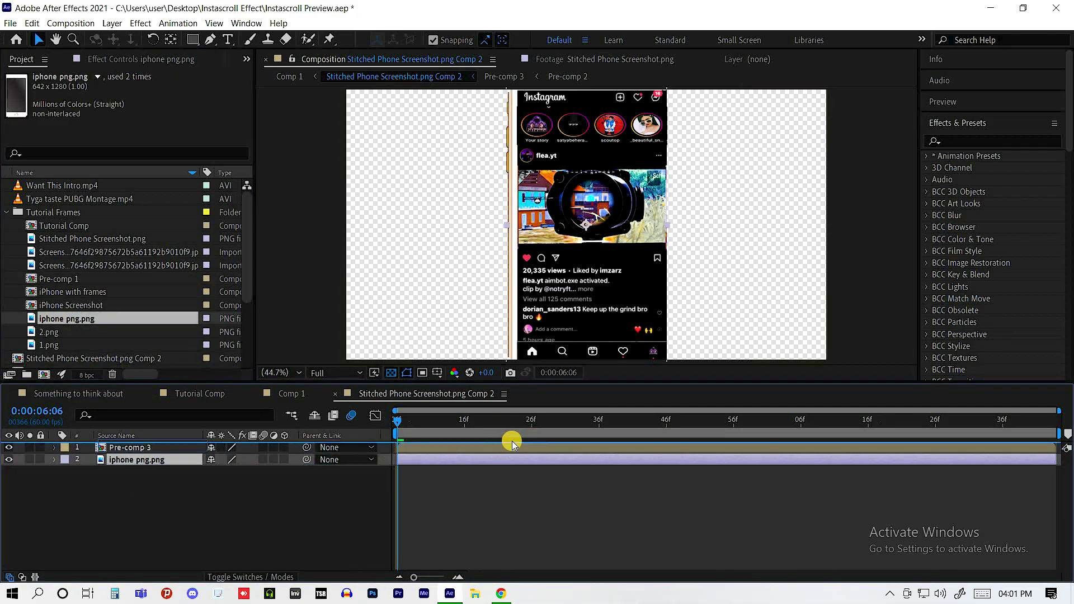
{"action": "key", "text": "ctrl+bracketright"}
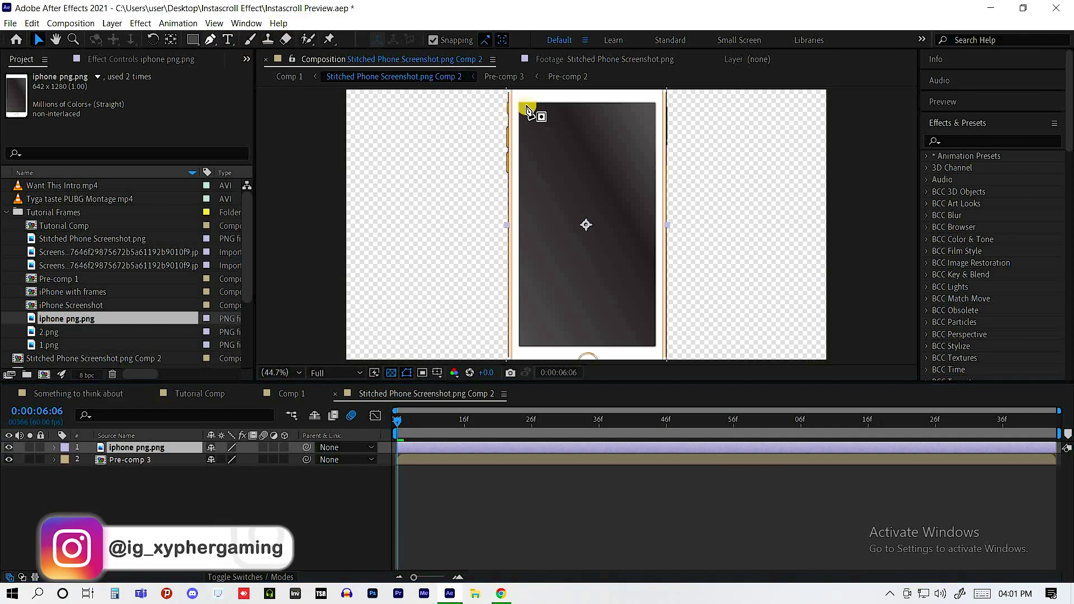
Step: Draw a Pen mask around the phone's screen on iphone png.png and set Mask 1 to Inverted
{"action": "key", "text": "g"}
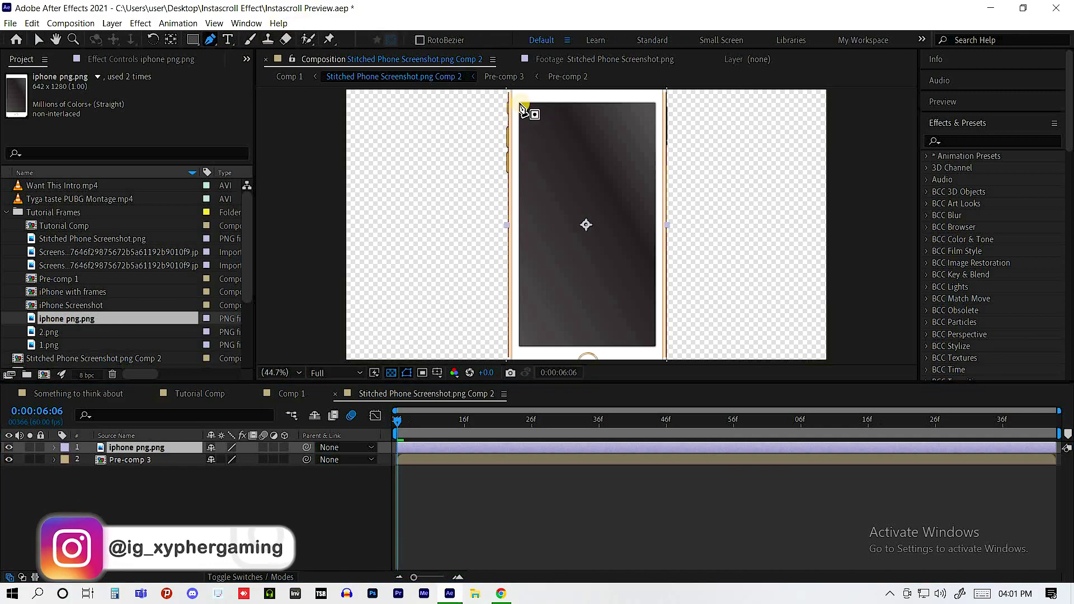
{"action": "left_click", "coordinate": [659, 108]}
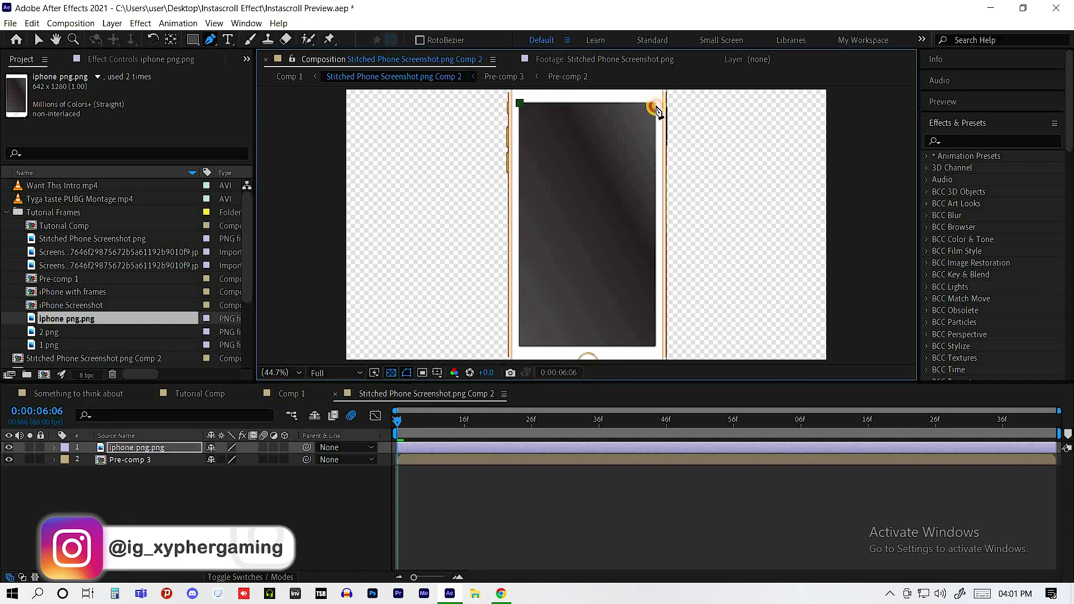
{"action": "left_click", "coordinate": [656, 347]}
{"action": "left_click", "coordinate": [656, 104]}
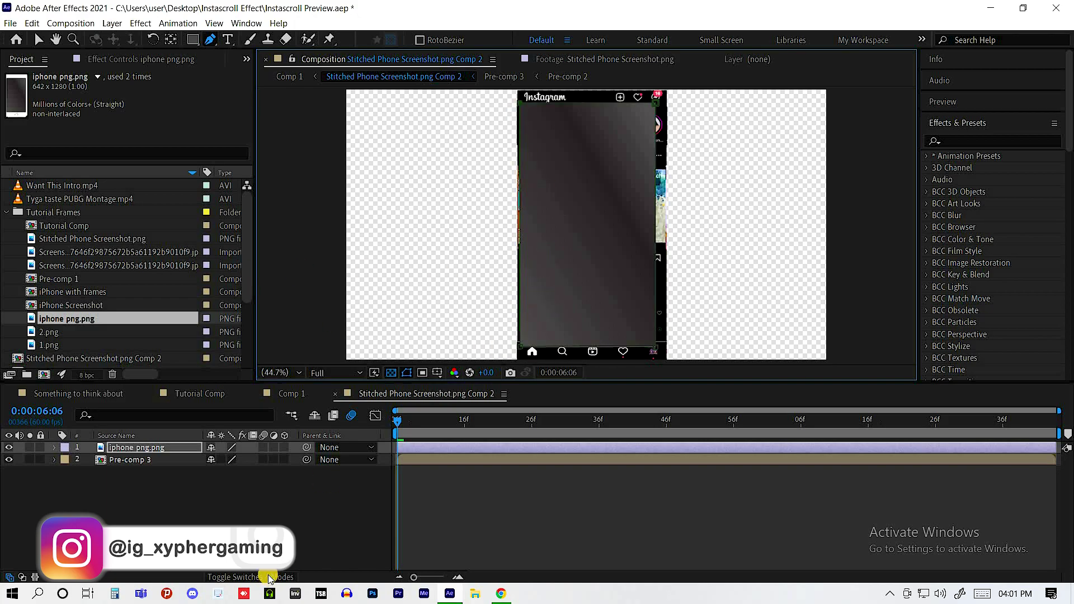
{"action": "key", "text": "m"}
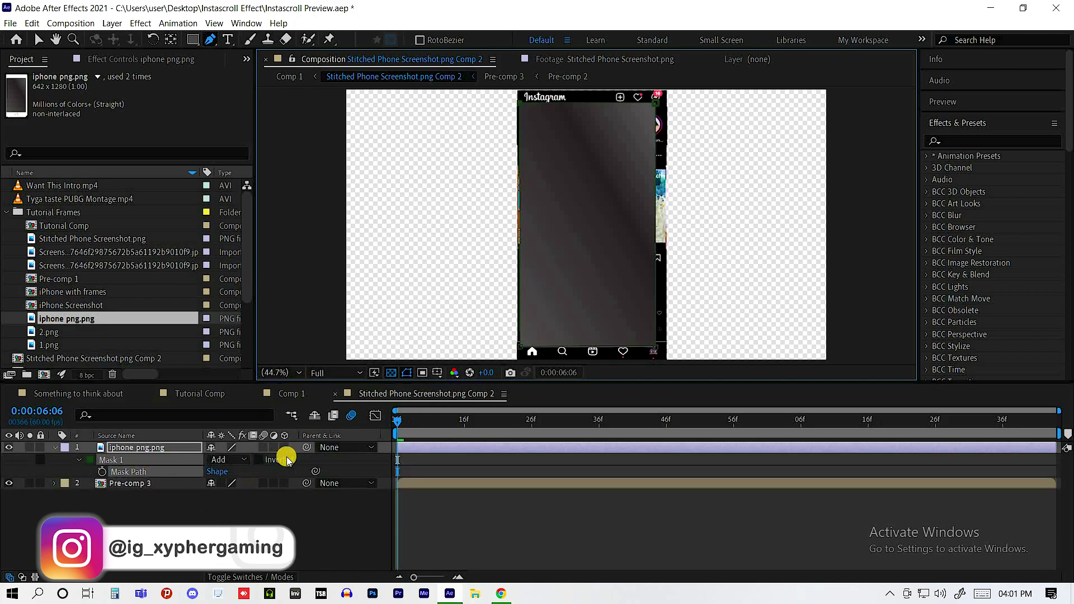
{"action": "left_click", "coordinate": [259, 460]}
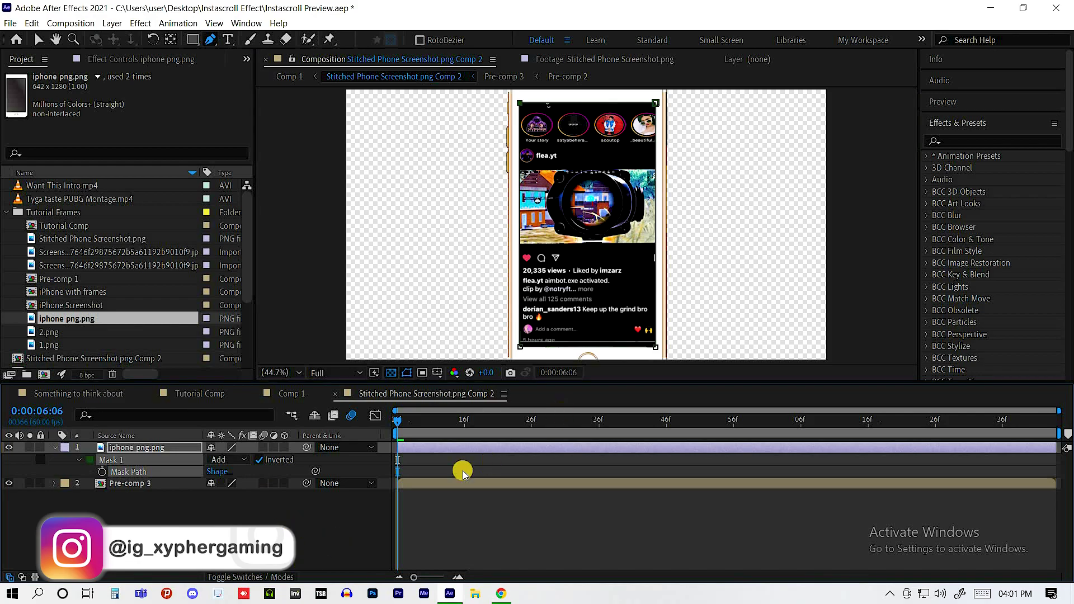
{"action": "key", "text": "v"}
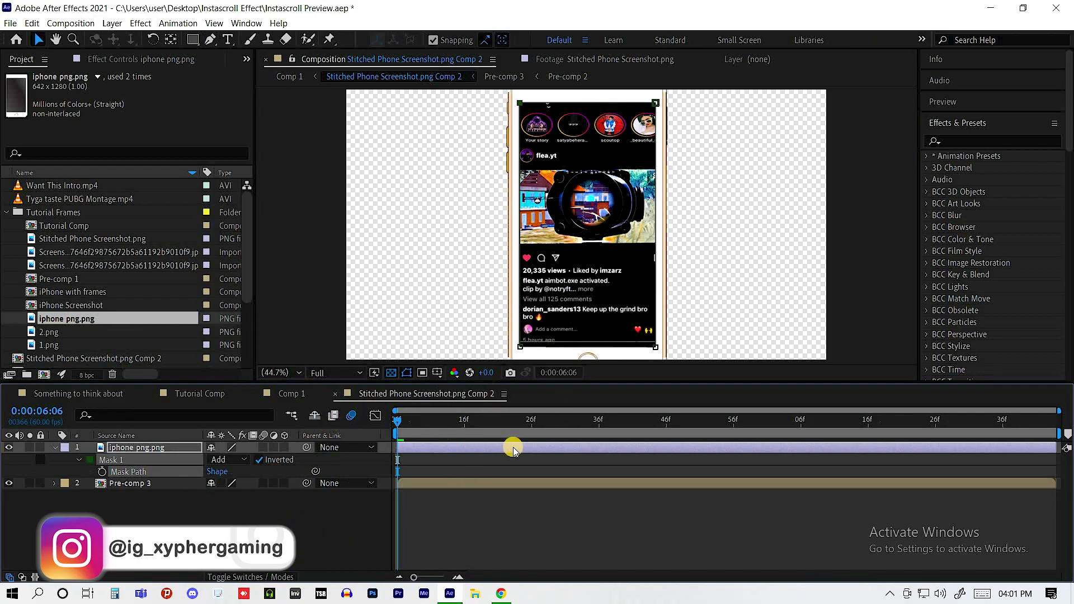
Step: Scale the iphone png.png phone frame to 104.8, 86.0%
{"action": "left_click_drag", "start_coordinate": [528, 423], "coordinate": [505, 421]}
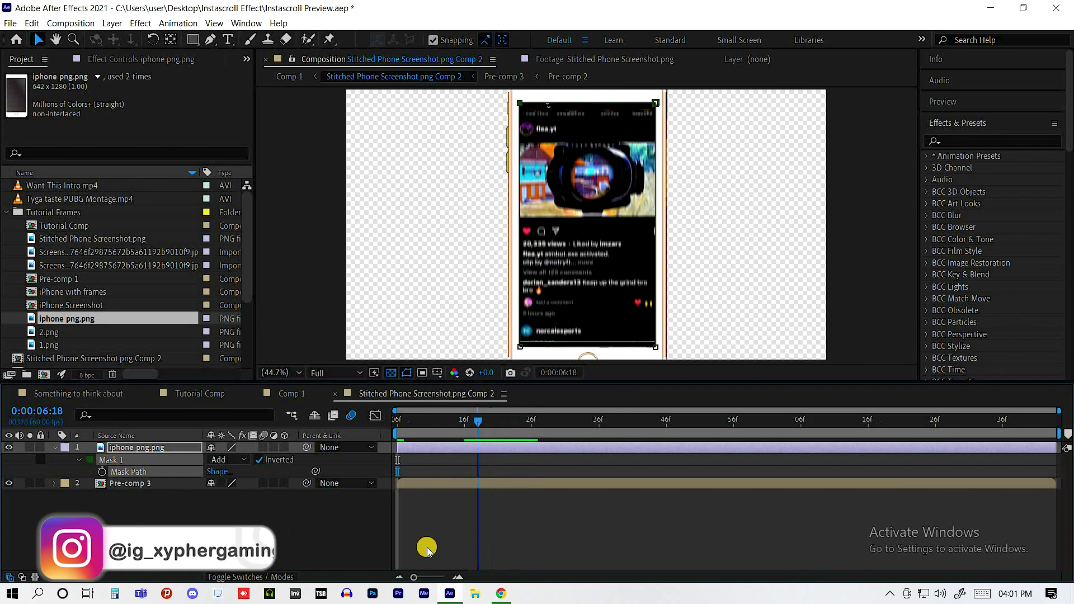
{"action": "left_click", "coordinate": [259, 460]}
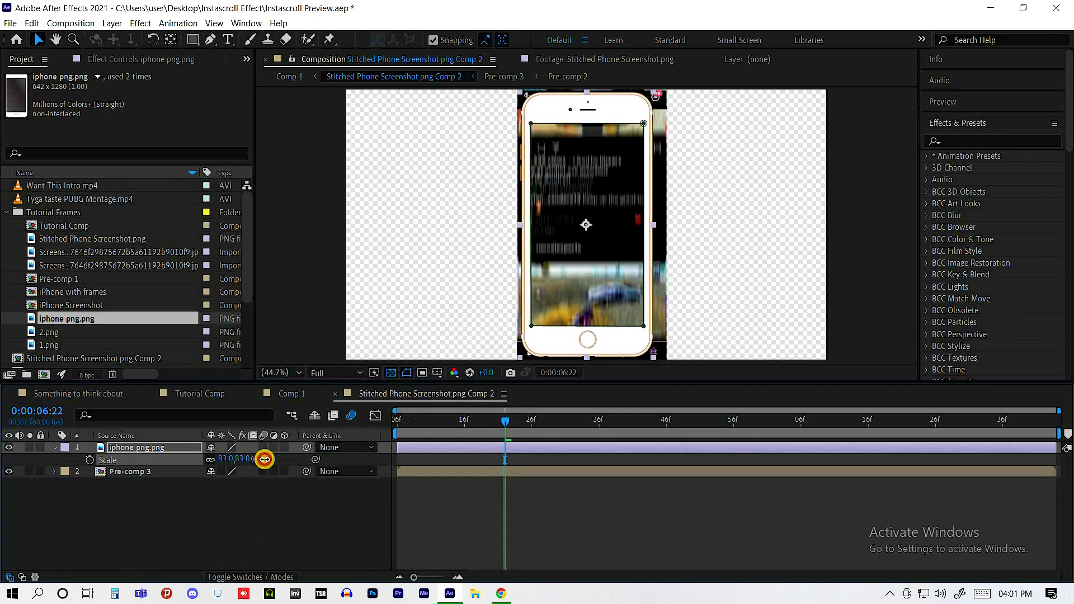
{"action": "key", "text": "s"}
{"action": "left_click_drag", "start_coordinate": [653, 224], "coordinate": [673, 235]}
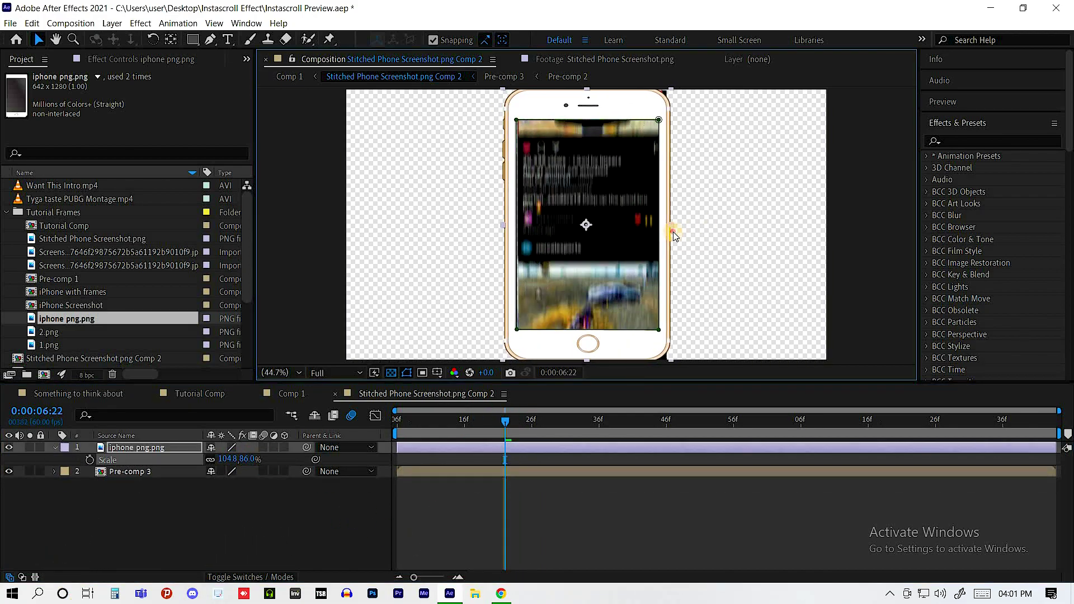
Step: Shrink Pre-comp 3 to fit inside the phone screen, preview it, and return to Comp 1
{"action": "left_click", "coordinate": [531, 473]}
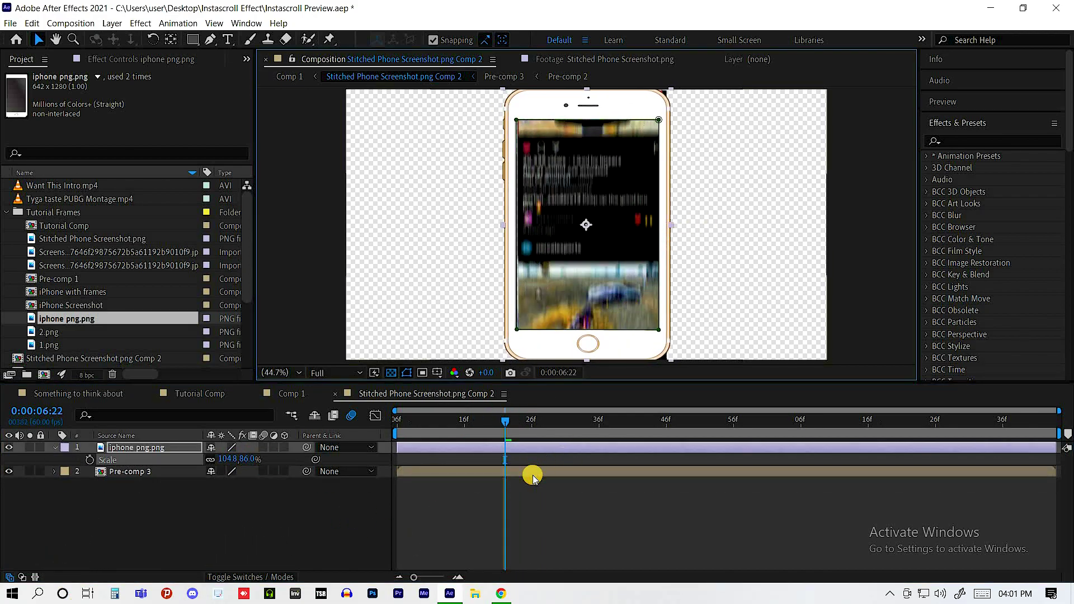
{"action": "left_click", "coordinate": [560, 279]}
{"action": "left_click_drag", "start_coordinate": [580, 278], "coordinate": [577, 277]}
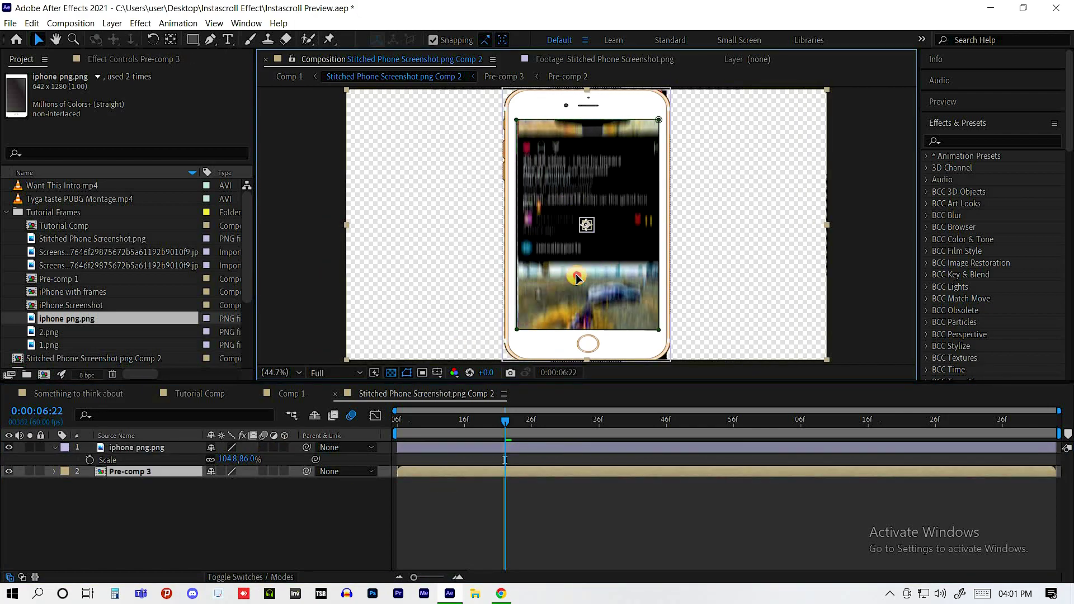
{"action": "left_click", "coordinate": [192, 525]}
{"action": "key", "text": "s"}
{"action": "left_click_drag", "start_coordinate": [224, 483], "coordinate": [235, 507]}
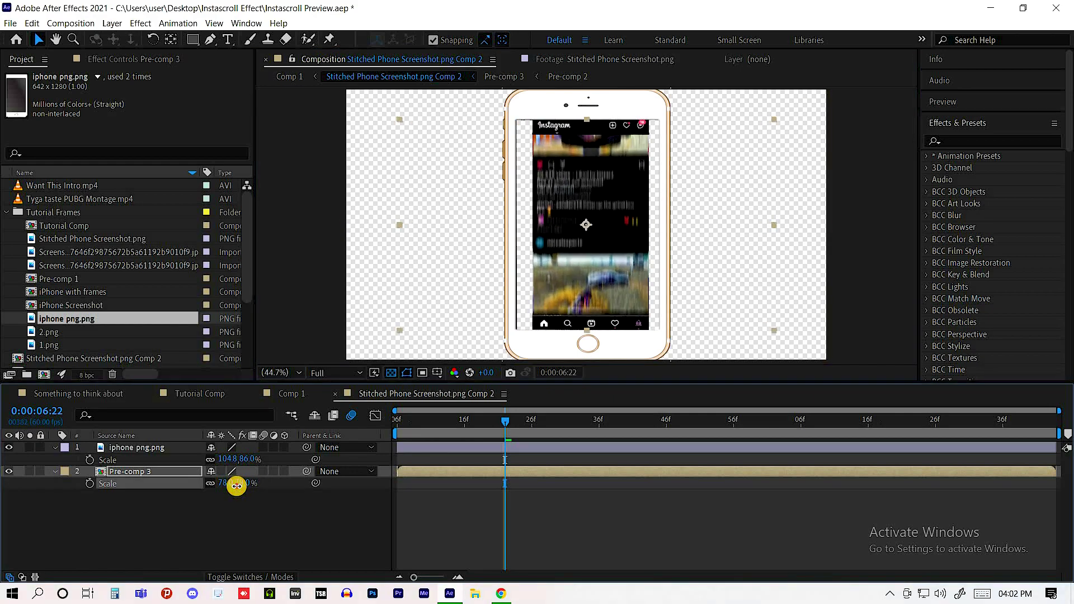
{"action": "left_click", "coordinate": [352, 231]}
{"action": "key", "text": "space"}
{"action": "left_click", "coordinate": [251, 408]}
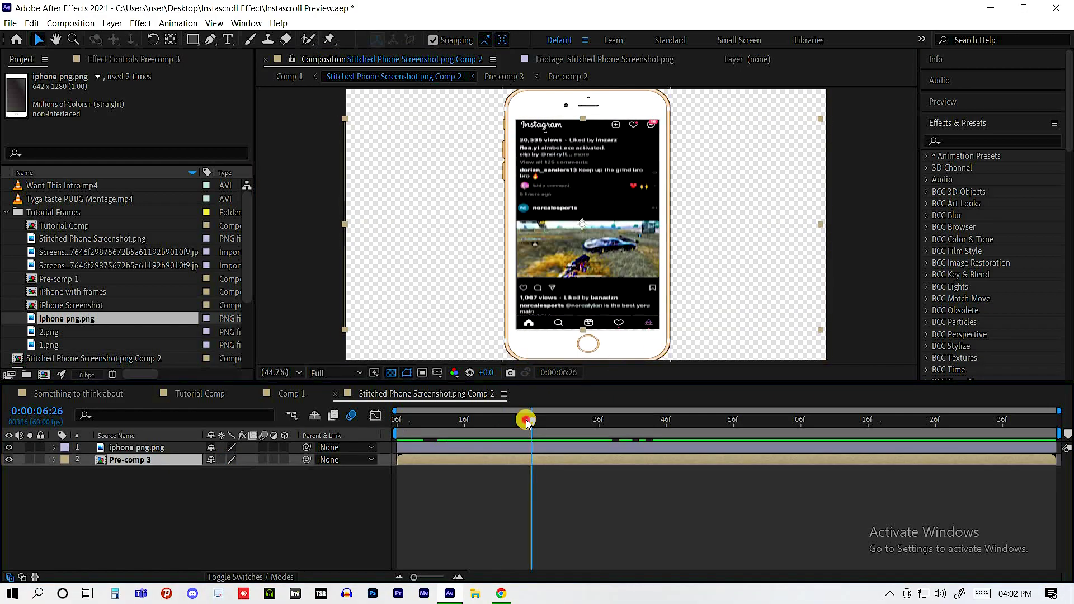
{"action": "left_click", "coordinate": [291, 394]}
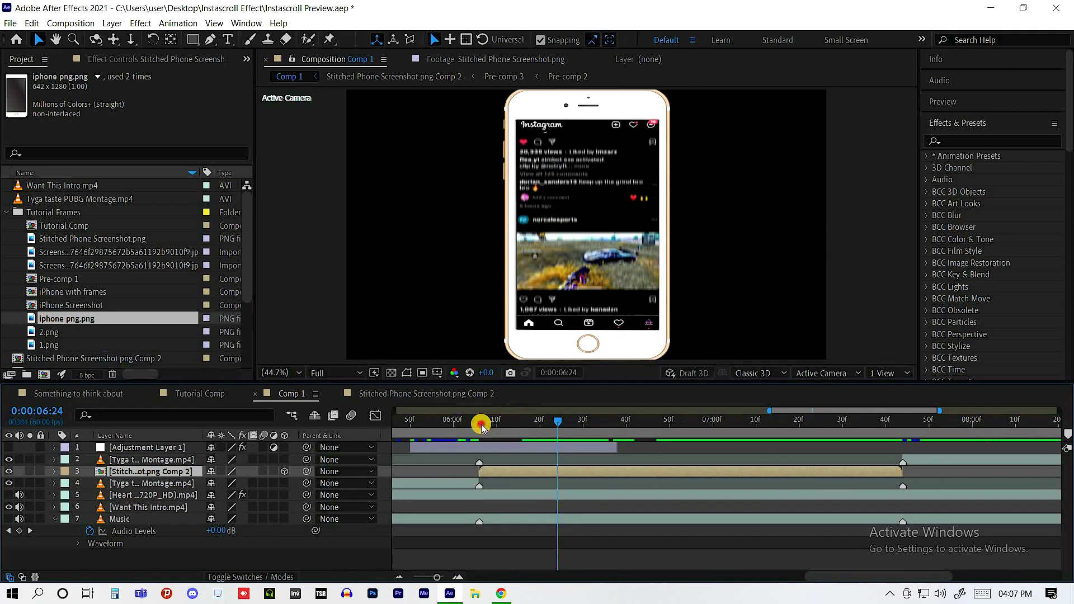
Step: Make the screenshot layer 3D and set a Position keyframe at 0:00:06:06
{"action": "left_click_drag", "start_coordinate": [481, 424], "coordinate": [752, 424]}
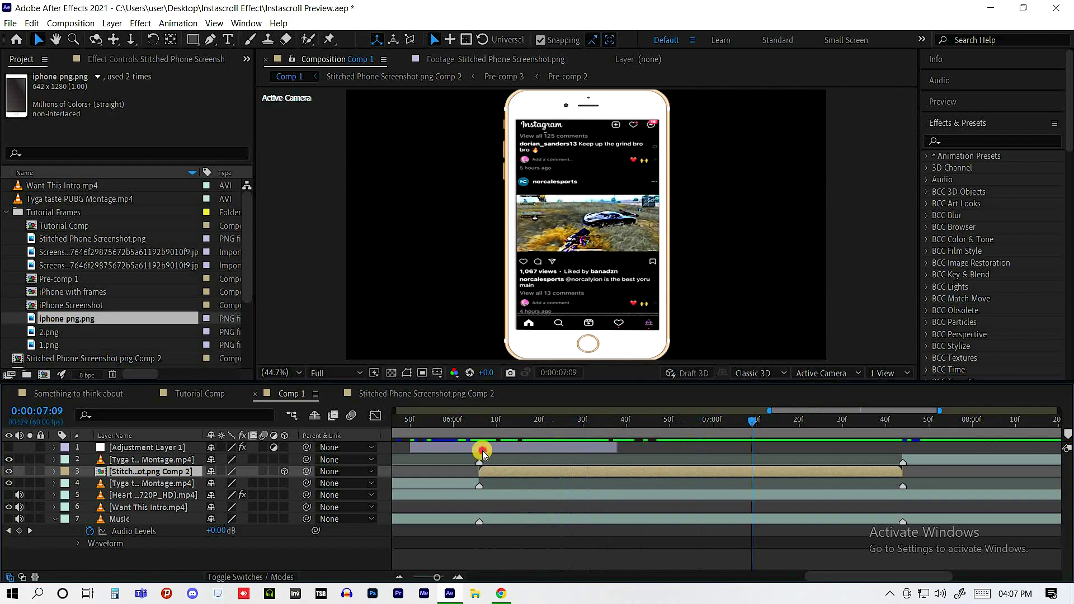
{"action": "left_click_drag", "start_coordinate": [483, 452], "coordinate": [480, 451]}
{"action": "left_click", "coordinate": [284, 472]}
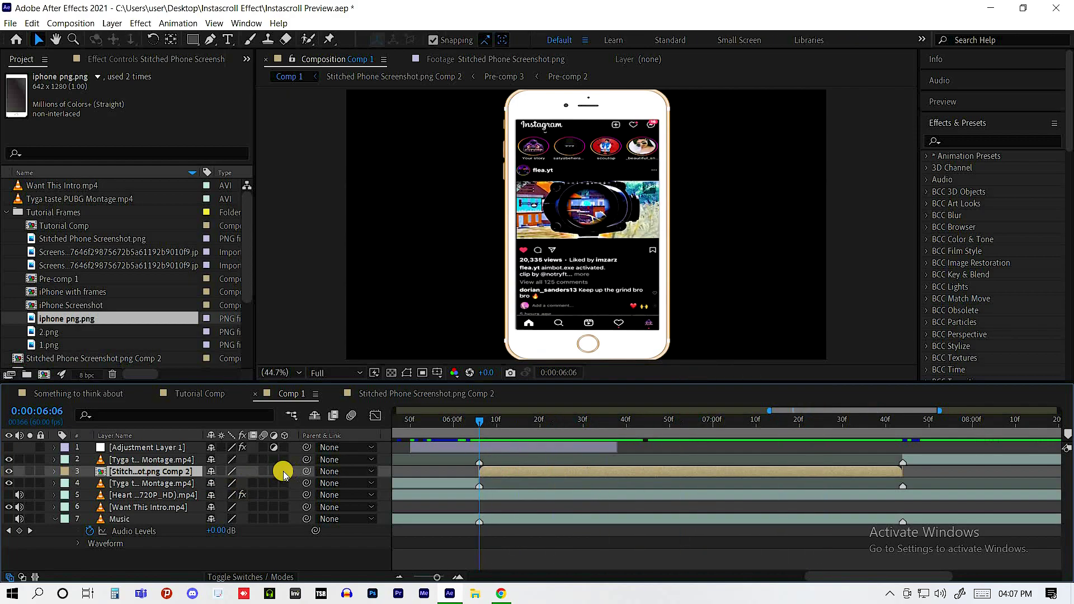
{"action": "left_click", "coordinate": [283, 472]}
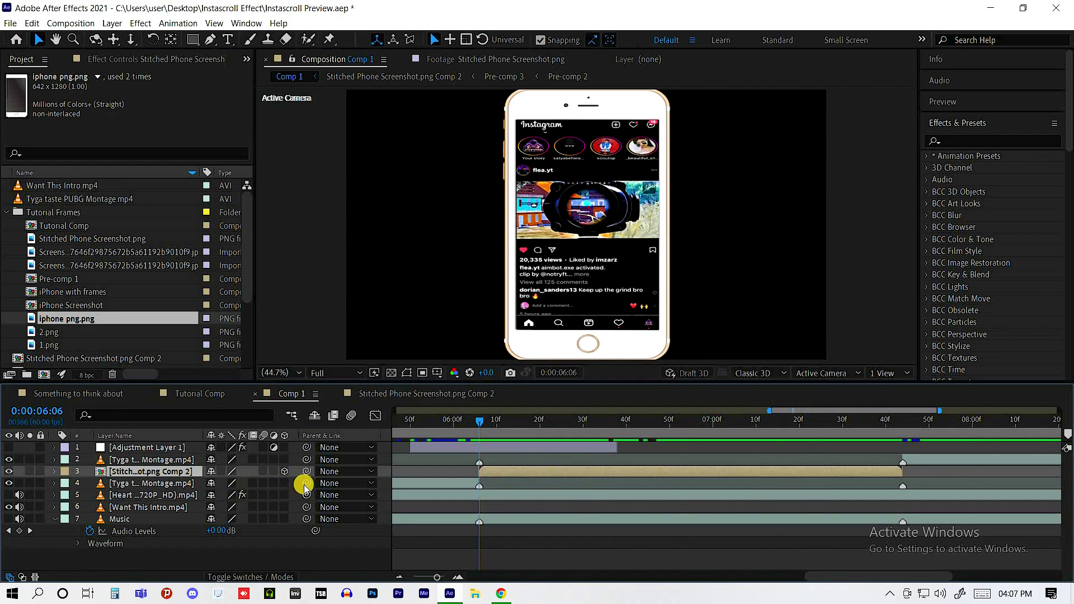
{"action": "key", "text": "p"}
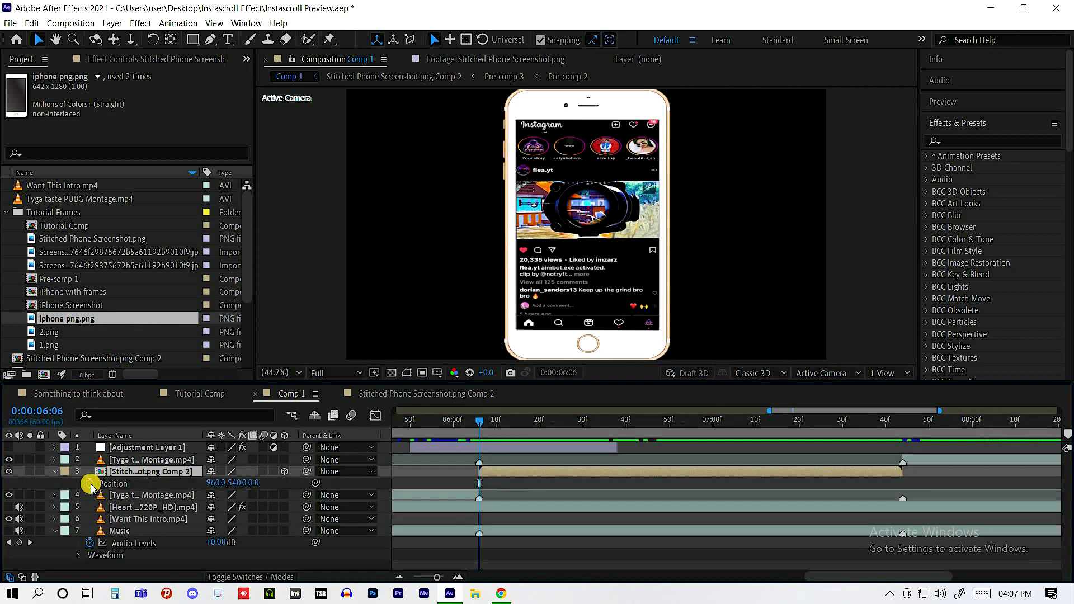
{"action": "left_click", "coordinate": [90, 484]}
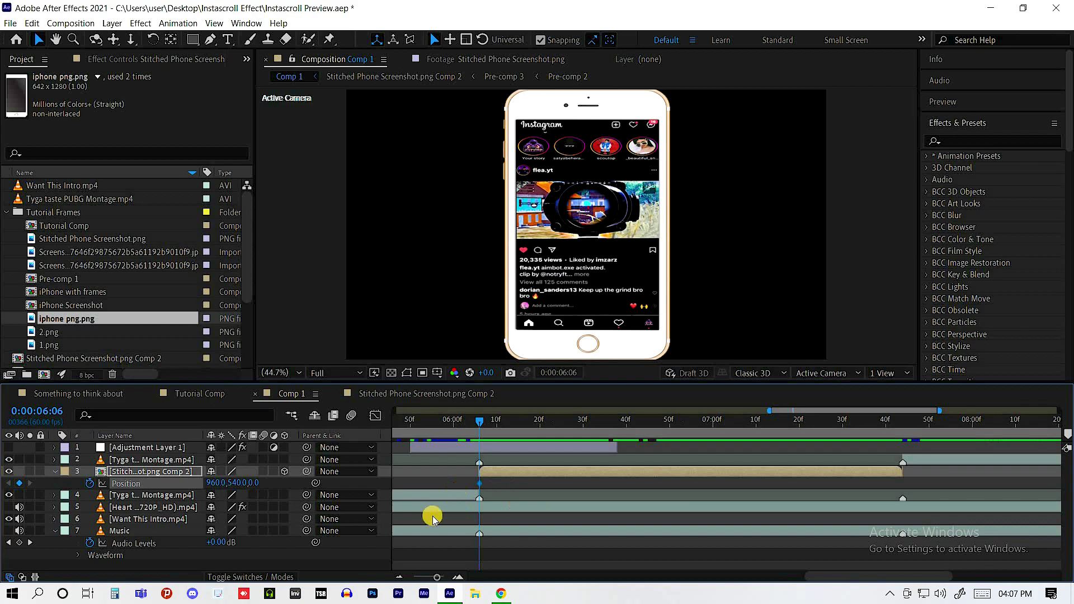
Step: Add X, Y and Z Rotation and Scale keyframes at 0:00:06:06
{"action": "key", "text": "r"}
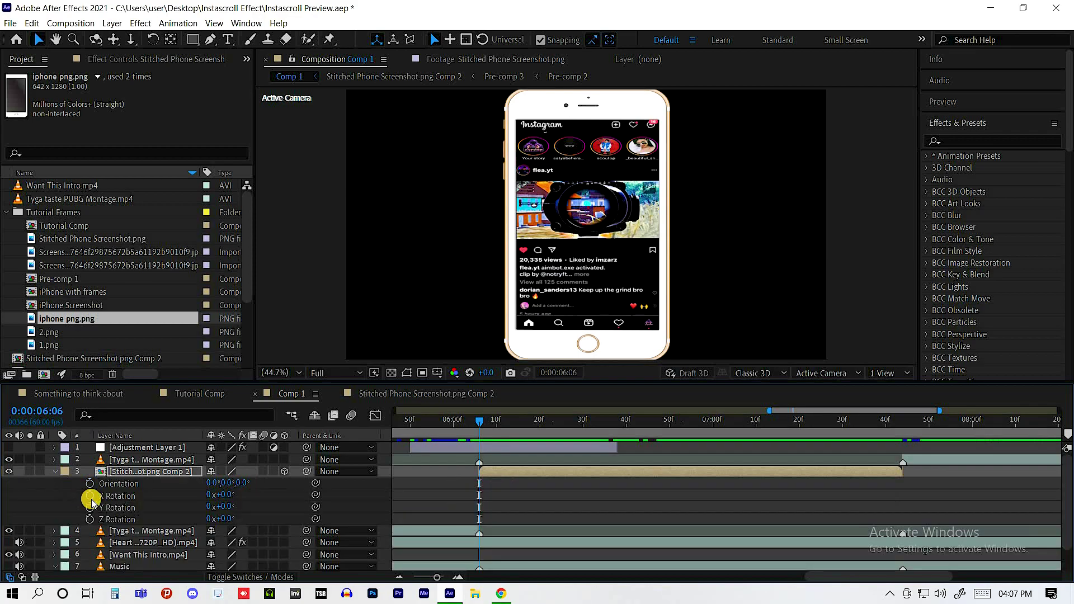
{"action": "left_click", "coordinate": [89, 520]}
{"action": "left_click", "coordinate": [90, 507]}
{"action": "left_click", "coordinate": [89, 495]}
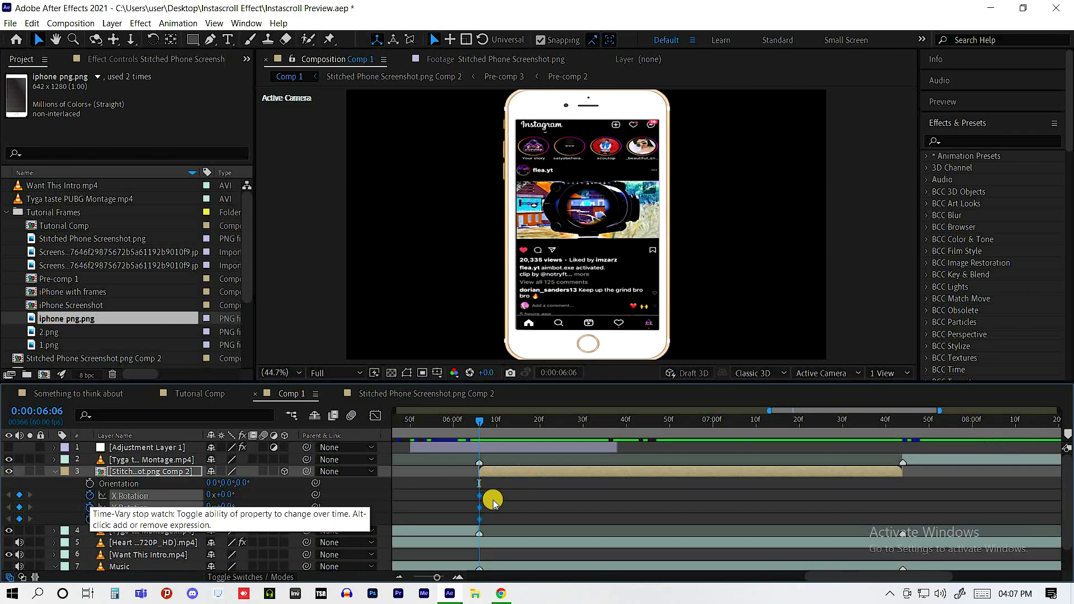
{"action": "key", "text": "s"}
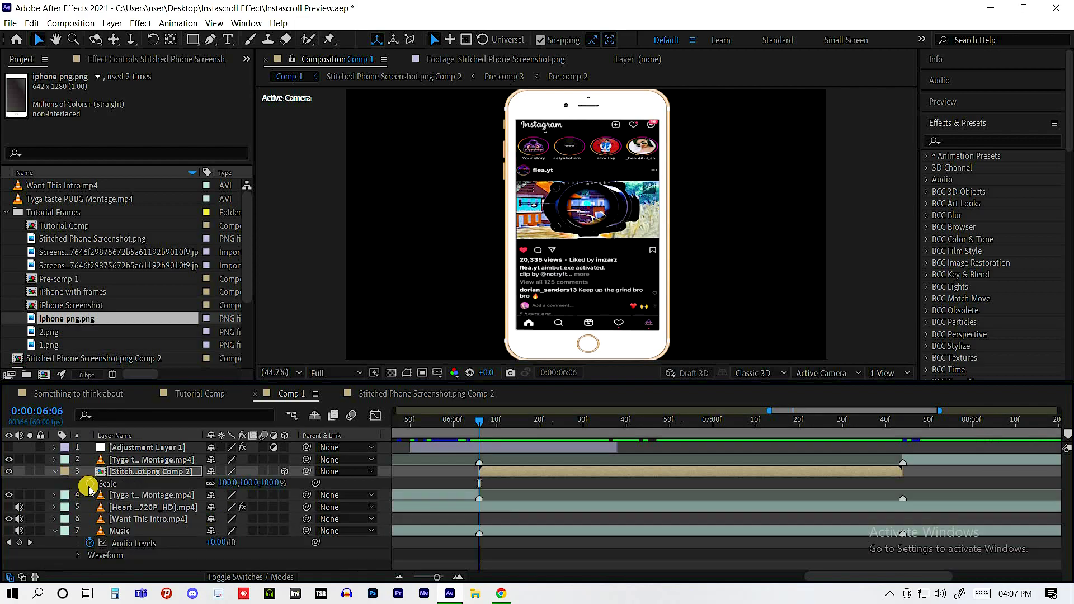
{"action": "left_click", "coordinate": [89, 485]}
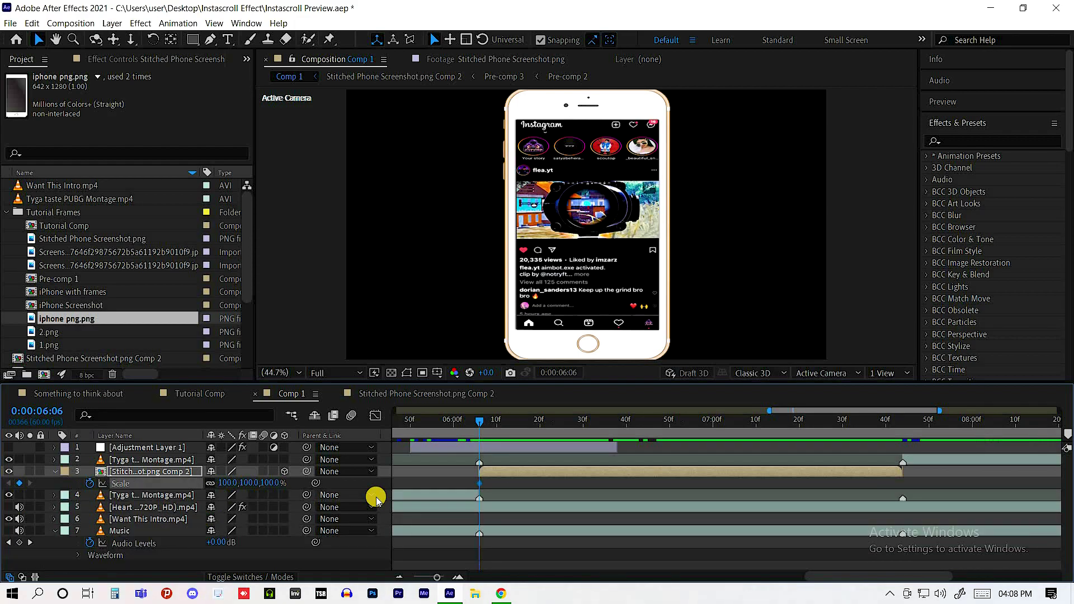
{"action": "key", "text": "u"}
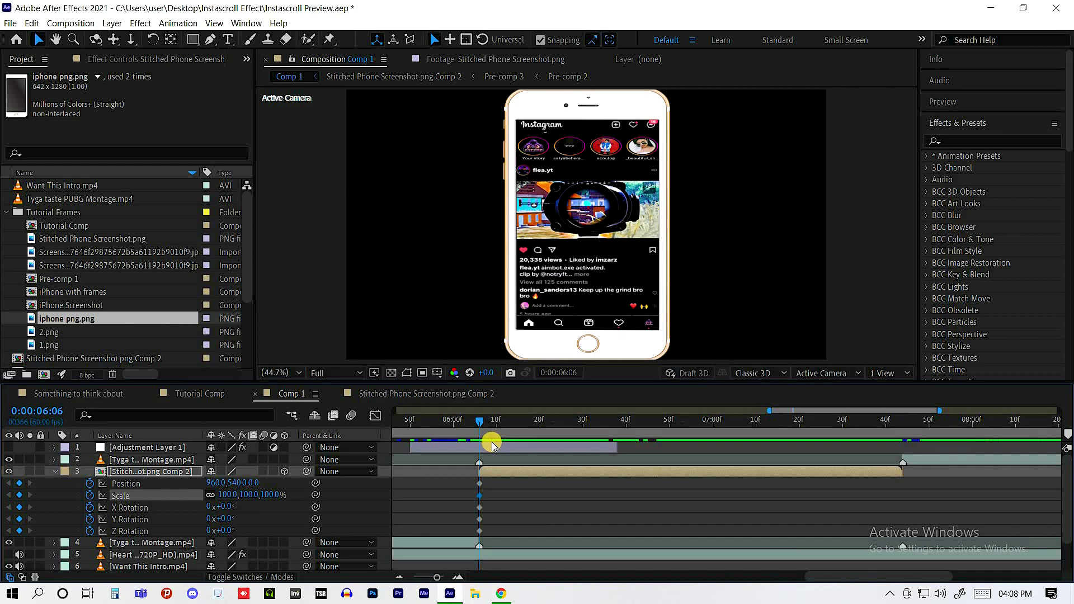
Step: Add a 100% Scale keyframe at 0:00:06:16 and set the starting Scale to 450%
{"action": "key", "text": "shift+Page_Down"}
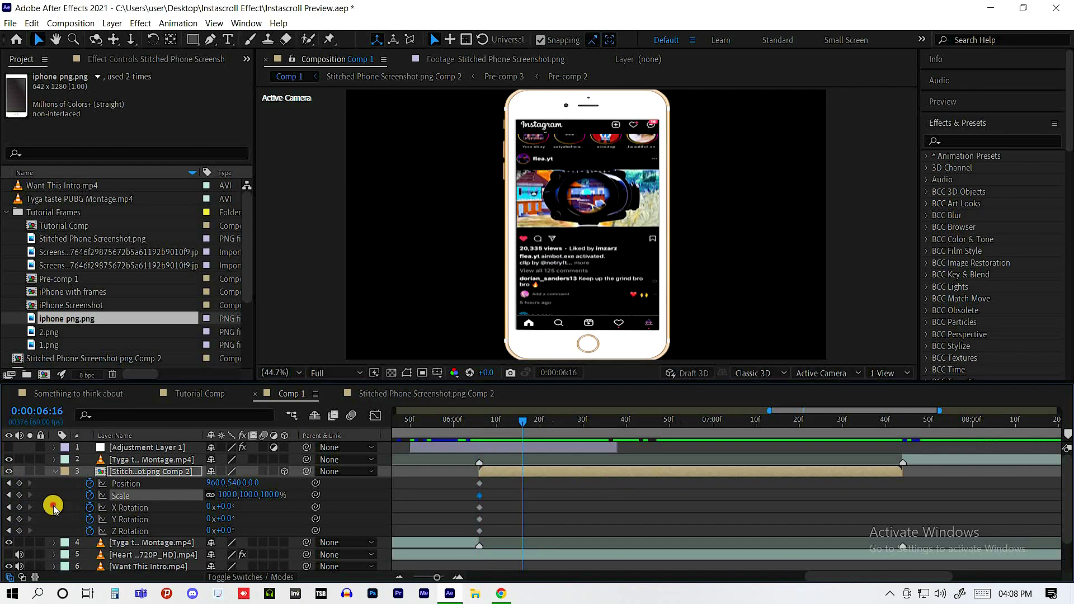
{"action": "left_click", "coordinate": [19, 495]}
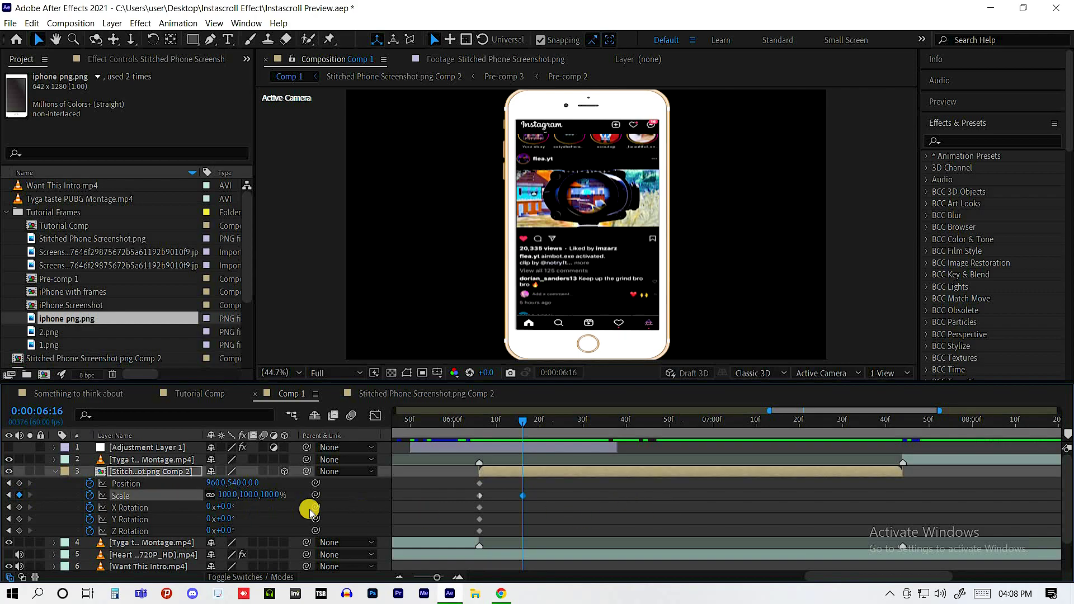
{"action": "left_click", "coordinate": [484, 425]}
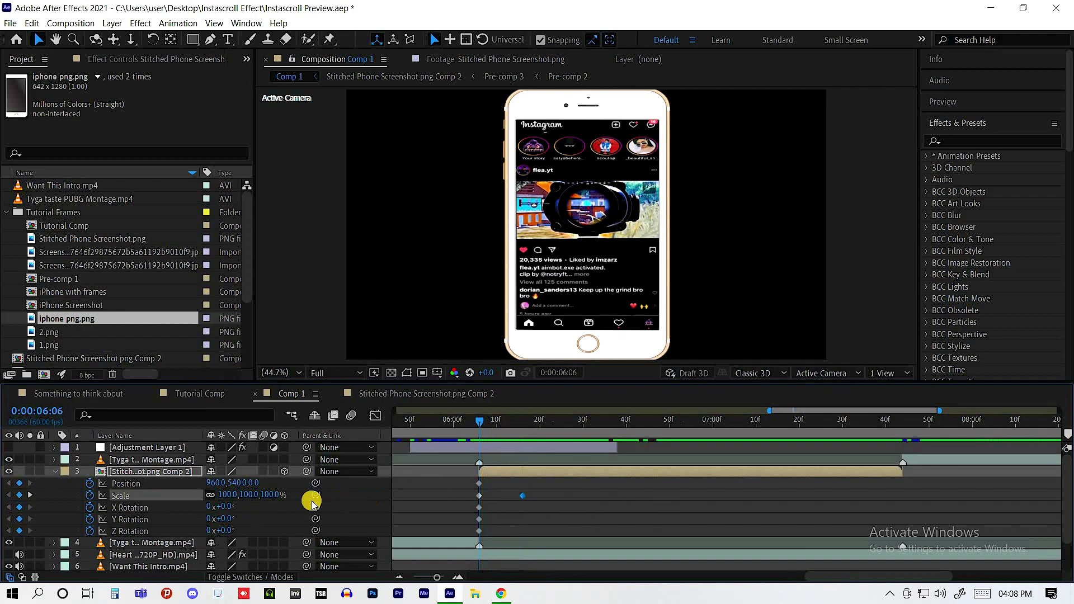
{"action": "left_click", "coordinate": [272, 494]}
{"action": "type", "text": "4"}
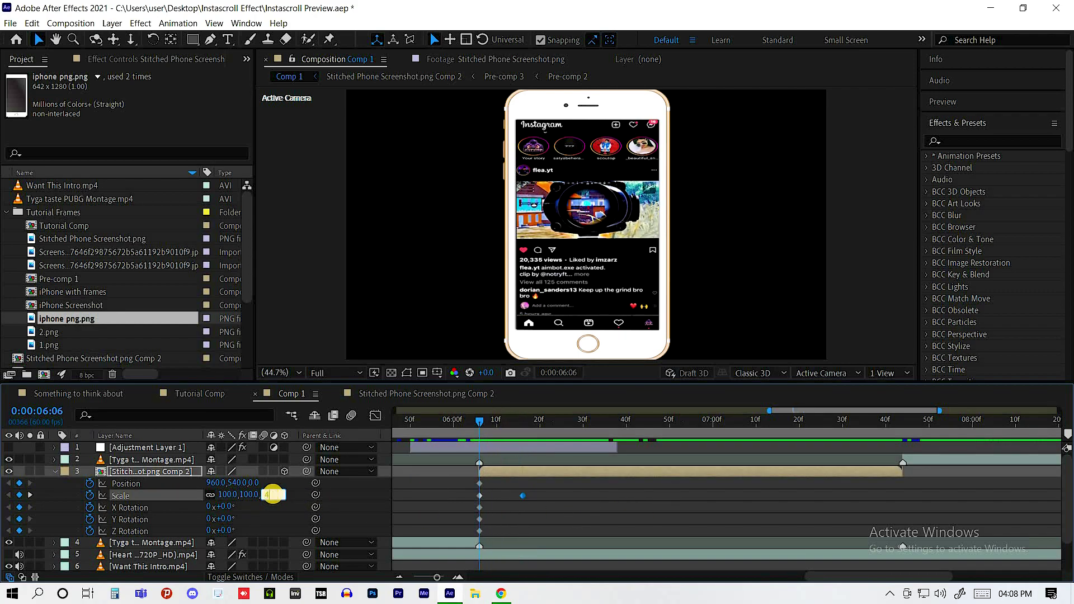
{"action": "type", "text": "50"}
{"action": "key", "text": "Return"}
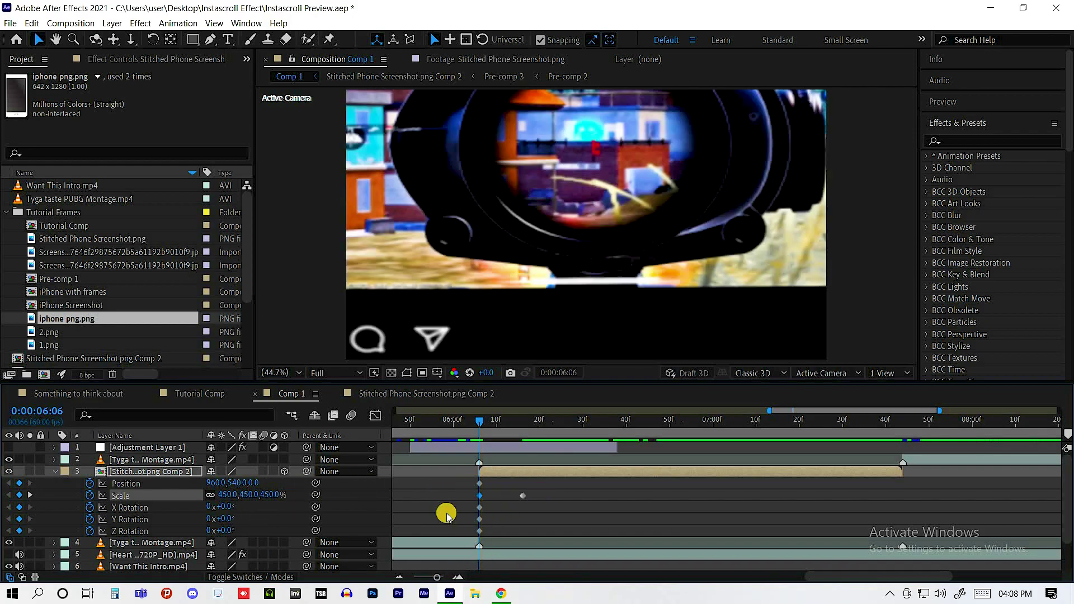
Step: Easy-ease both Scale keyframes and steepen the curve so the zoom-out drops sharply at the start
{"action": "left_click", "coordinate": [470, 495]}
{"action": "left_click_drag", "start_coordinate": [538, 500], "coordinate": [538, 500]}
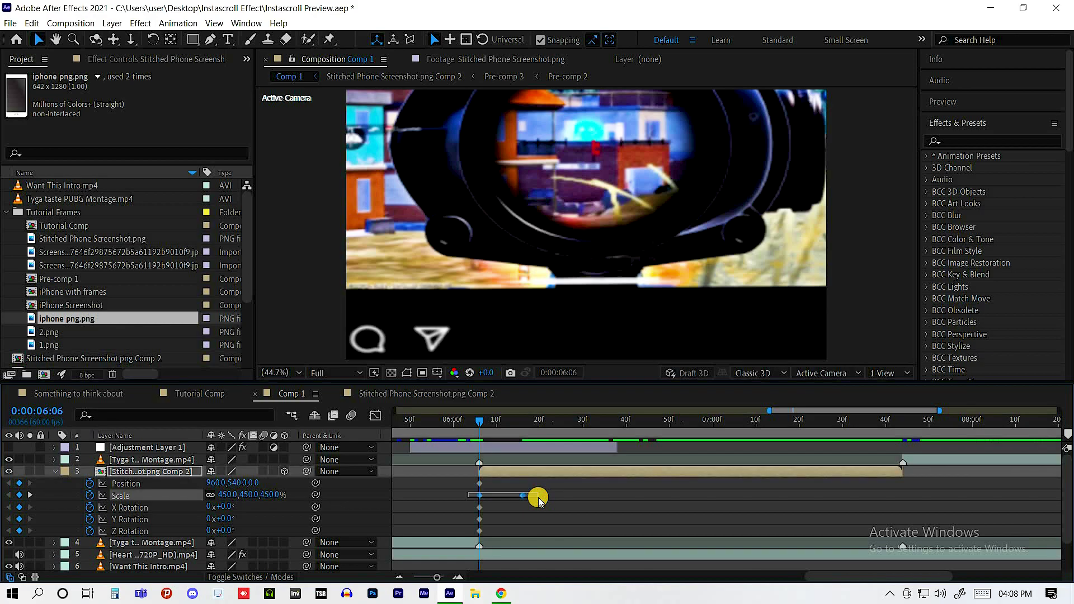
{"action": "key", "text": "F9"}
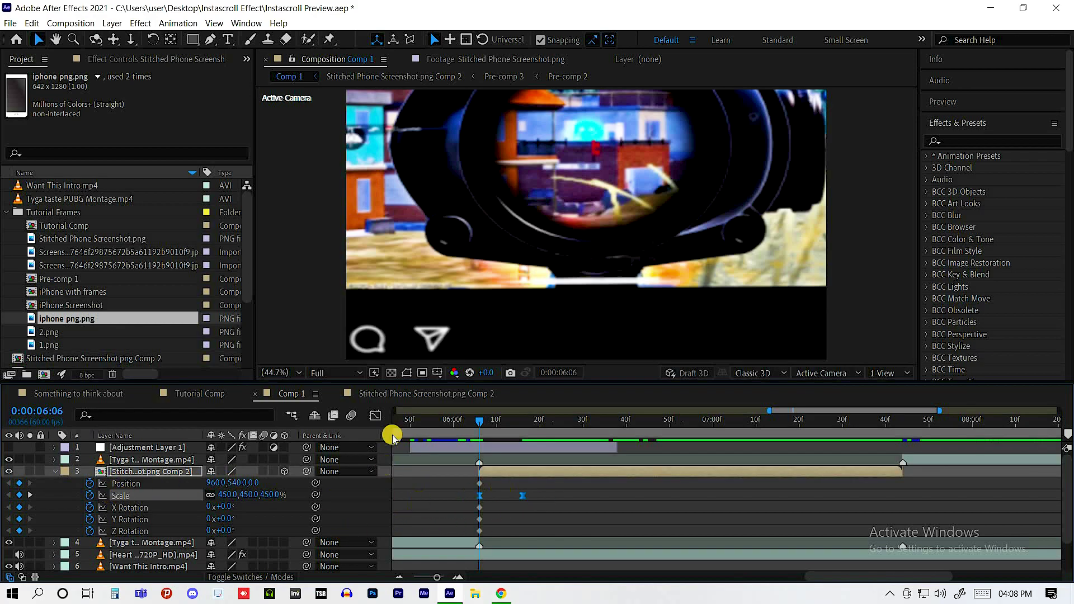
{"action": "left_click", "coordinate": [374, 413]}
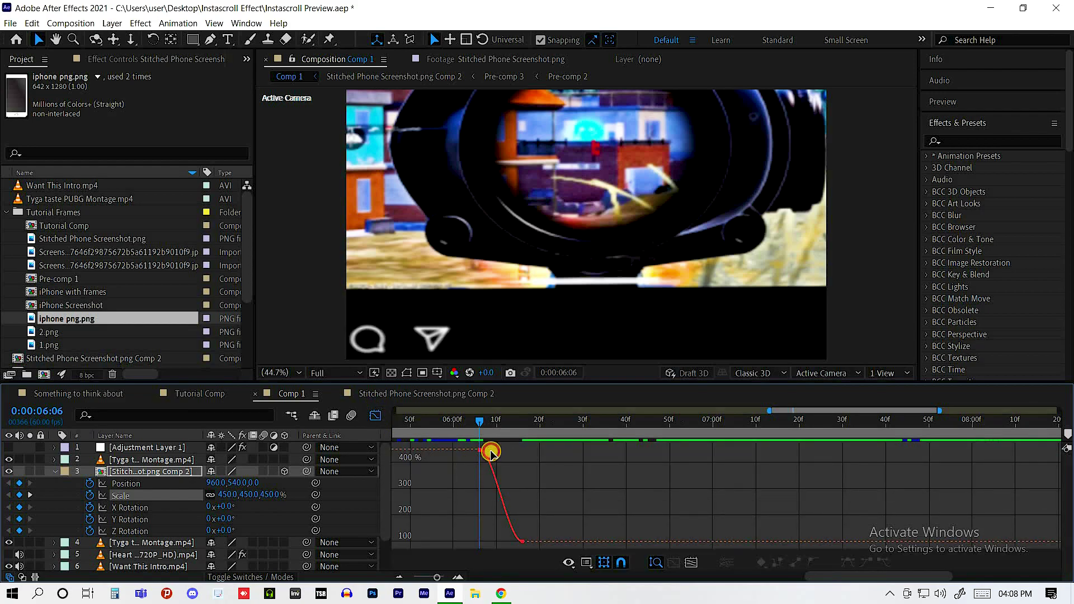
{"action": "left_click", "coordinate": [492, 464]}
{"action": "left_click_drag", "start_coordinate": [491, 464], "coordinate": [484, 543]}
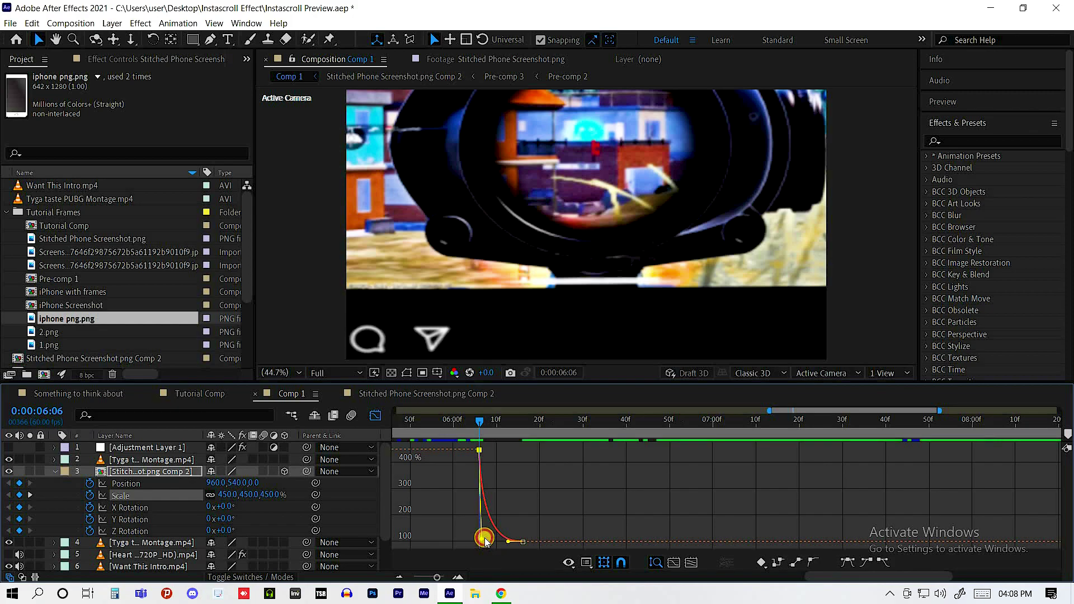
{"action": "left_click", "coordinate": [375, 416]}
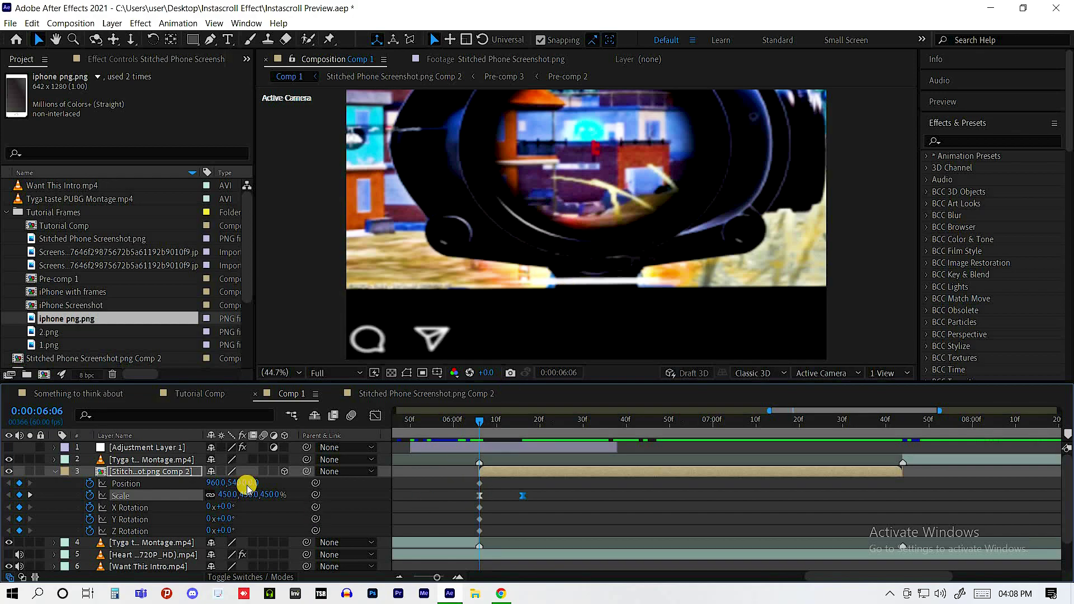
Step: Lower the starting Position to 960, 804, 0 at 0:00:06:06
{"action": "left_click_drag", "start_coordinate": [376, 483], "coordinate": [425, 482]}
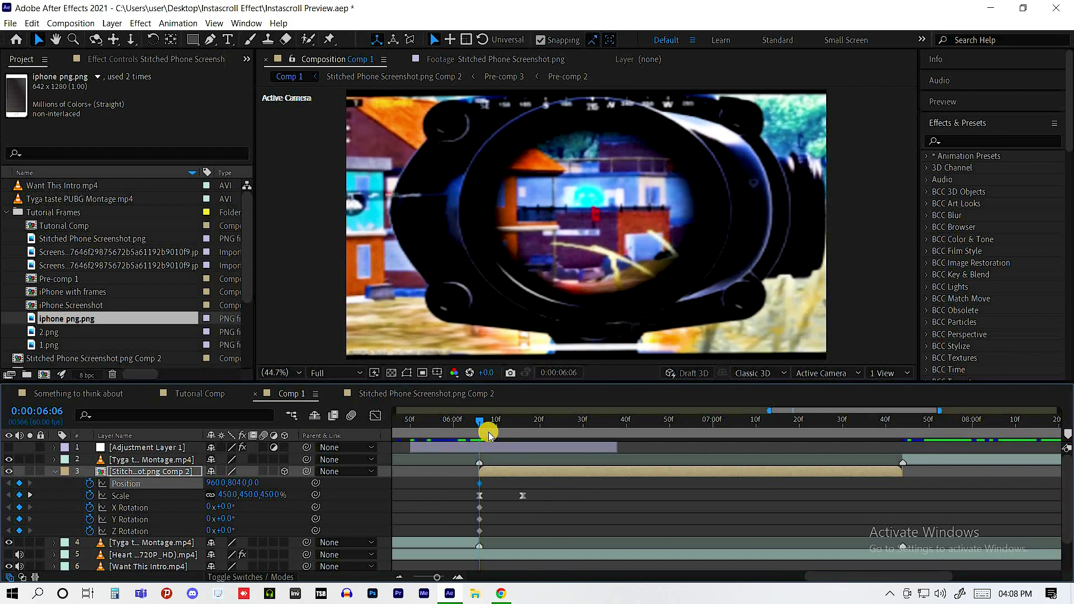
{"action": "key", "text": "k"}
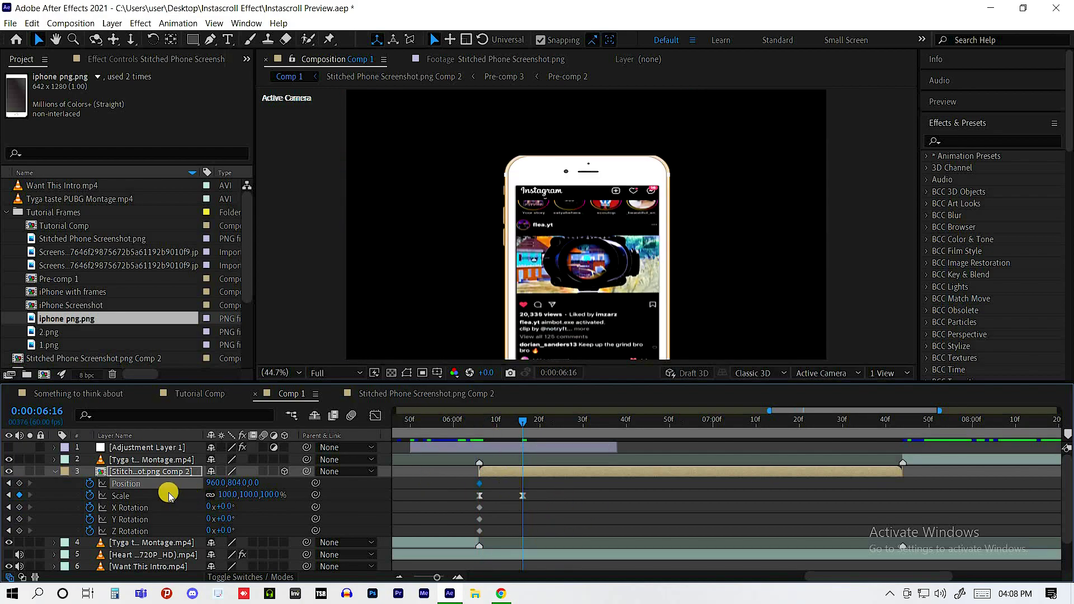
{"action": "right_click", "coordinate": [163, 484]}
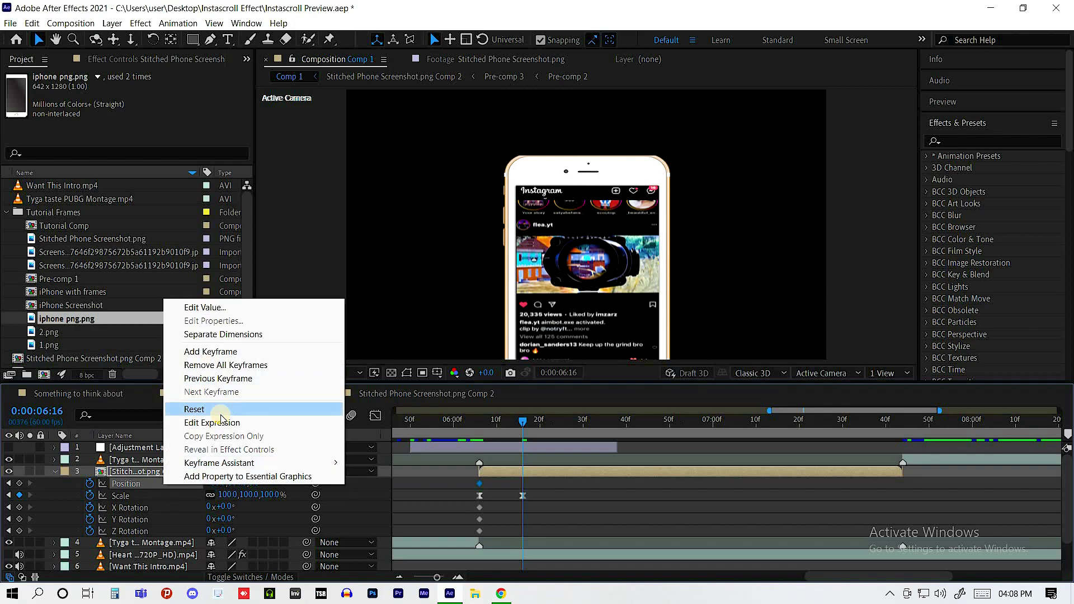
Step: Reset the Position keyframe at 6:16 and preview the start of the intro zoom
{"action": "left_click", "coordinate": [224, 409]}
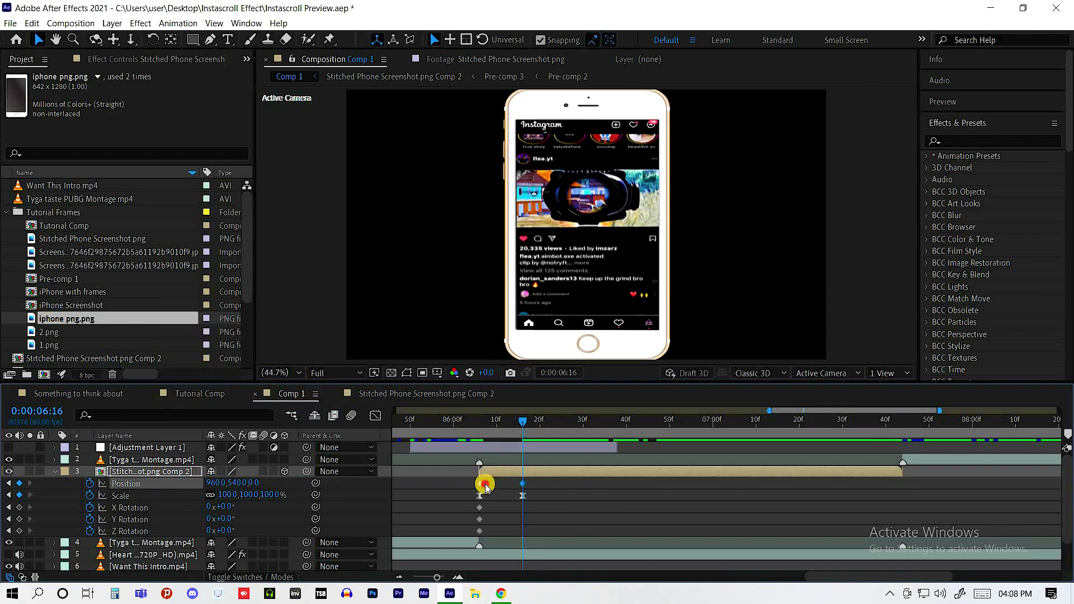
{"action": "left_click", "coordinate": [531, 486]}
{"action": "left_click_drag", "start_coordinate": [503, 420], "coordinate": [458, 425]}
{"action": "left_click", "coordinate": [508, 441]}
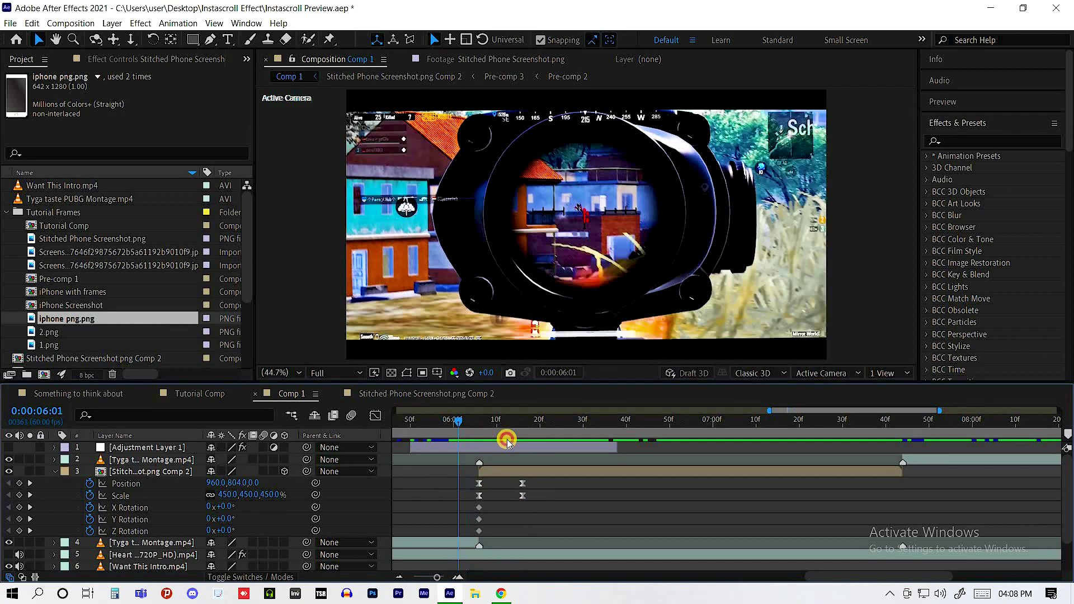
{"action": "left_click", "coordinate": [375, 415]}
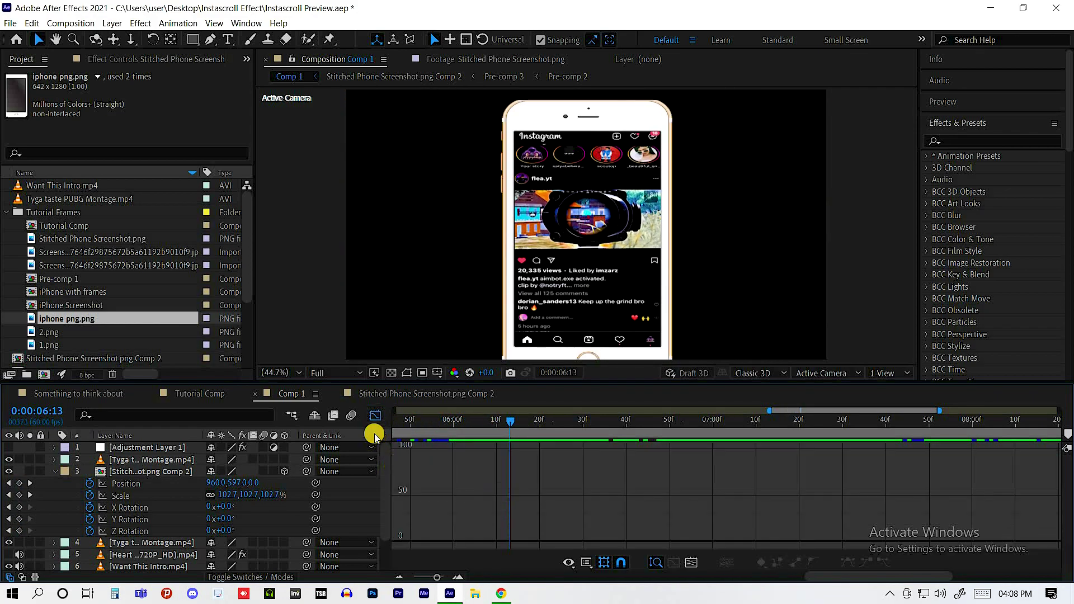
{"action": "key", "text": "shift+F3"}
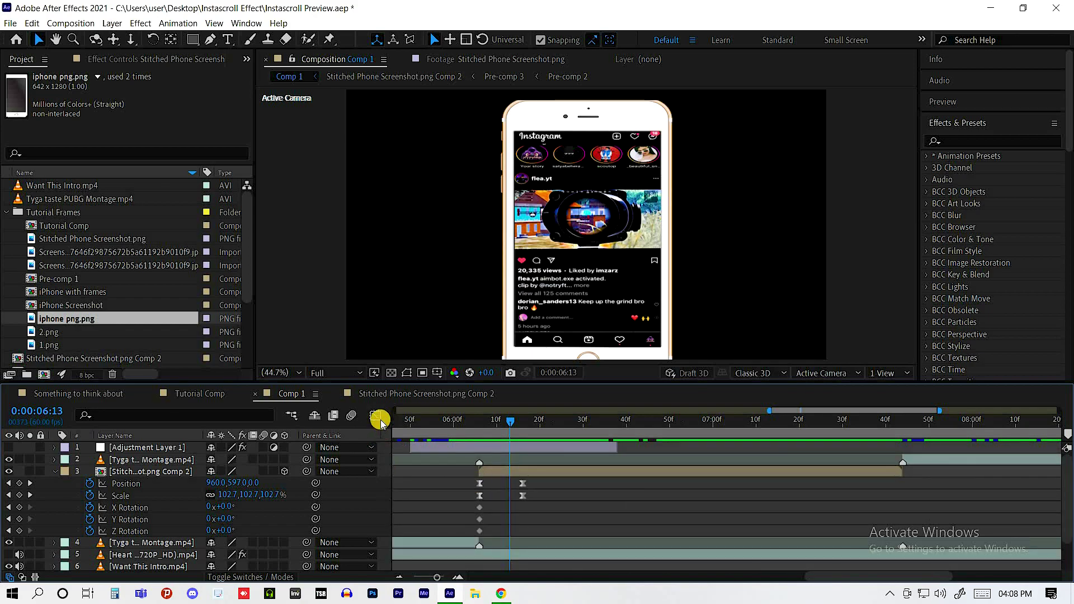
Step: Separate the phone layer's Position into individual X, Y and Z dimensions
{"action": "left_click", "coordinate": [480, 483]}
{"action": "key", "text": "shift+F3"}
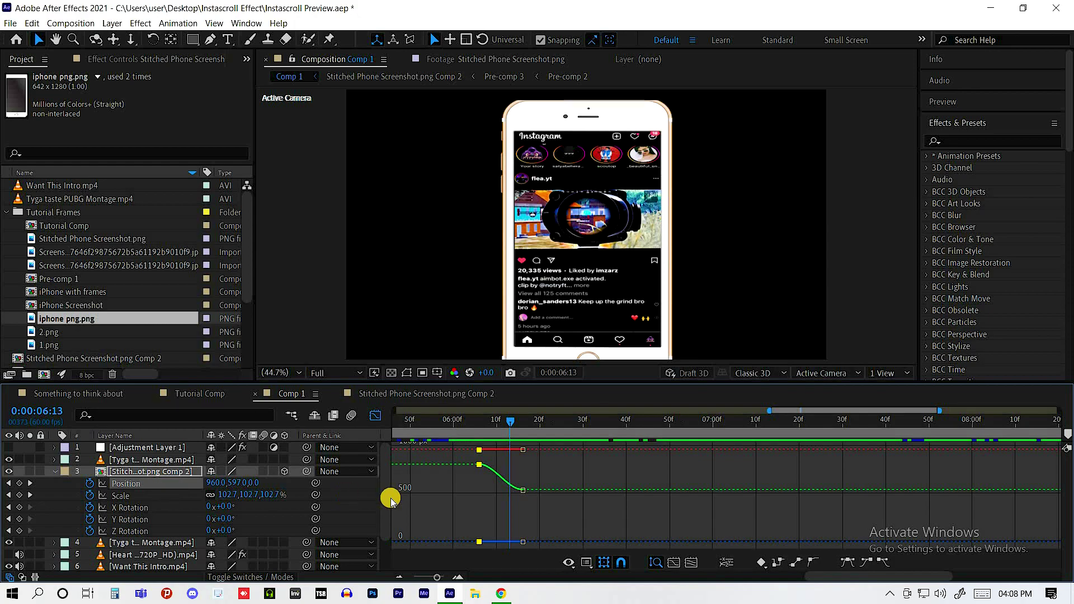
{"action": "right_click", "coordinate": [165, 483]}
{"action": "left_click", "coordinate": [456, 487]}
{"action": "left_click", "coordinate": [522, 491]}
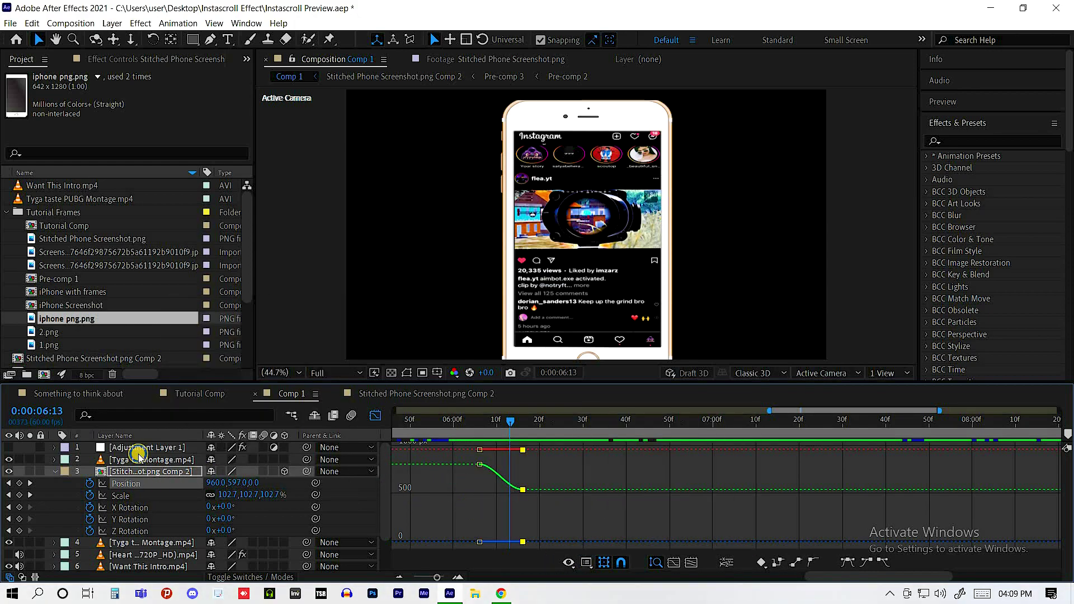
{"action": "right_click", "coordinate": [131, 483]}
{"action": "left_click", "coordinate": [175, 332]}
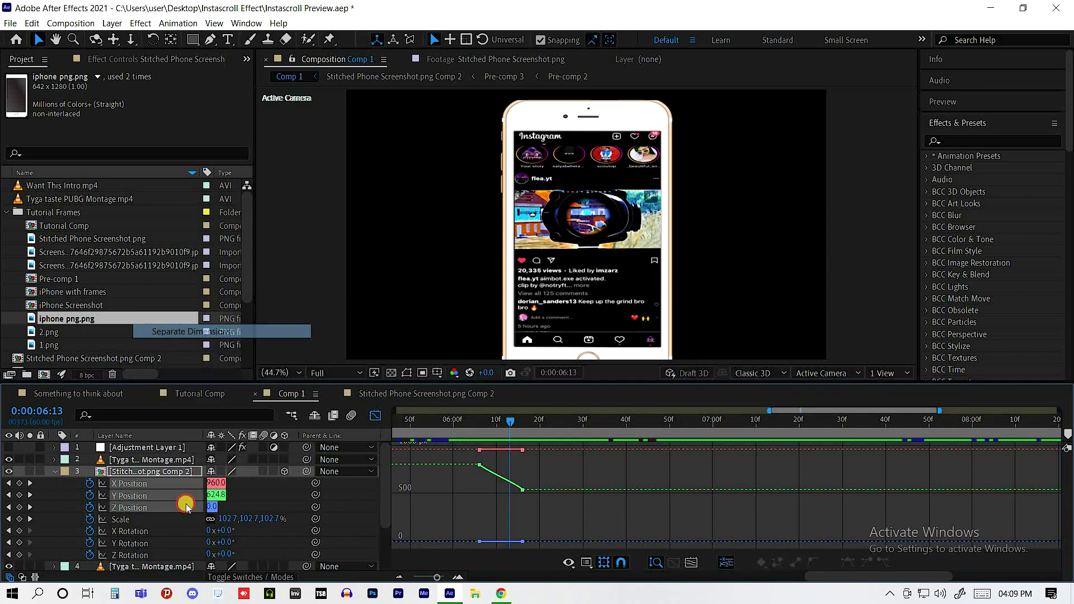
Step: Give the Y Position curve a sharp ease from 804 with a level ending handle
{"action": "left_click", "coordinate": [90, 508]}
{"action": "left_click", "coordinate": [89, 483]}
{"action": "left_click", "coordinate": [128, 496]}
{"action": "left_click_drag", "start_coordinate": [515, 542], "coordinate": [479, 541]}
{"action": "left_click_drag", "start_coordinate": [482, 464], "coordinate": [480, 461]}
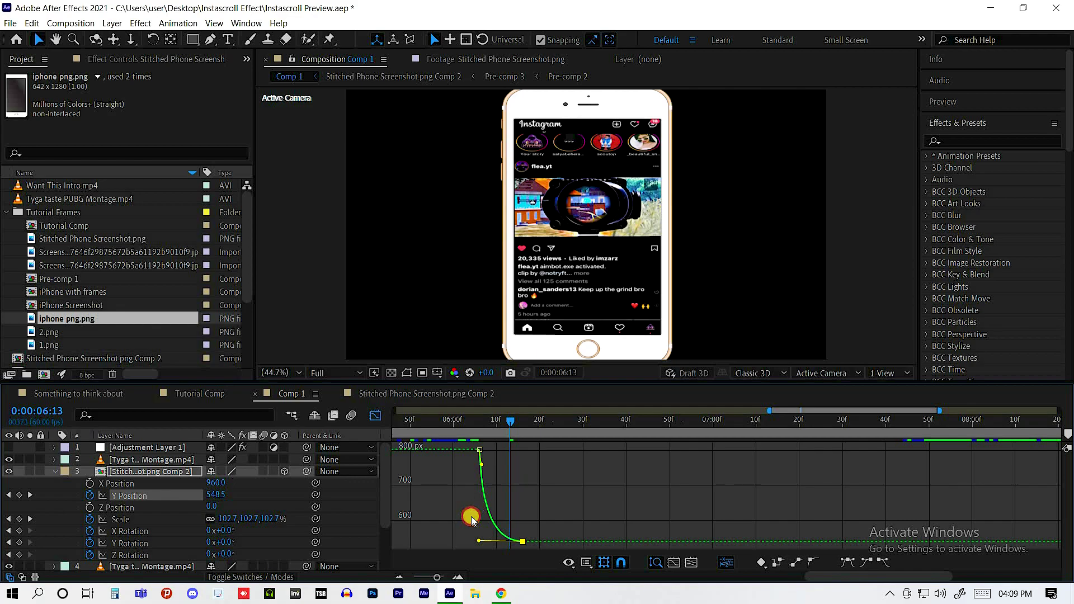
{"action": "left_click", "coordinate": [492, 422]}
{"action": "key", "text": "shift+F3"}
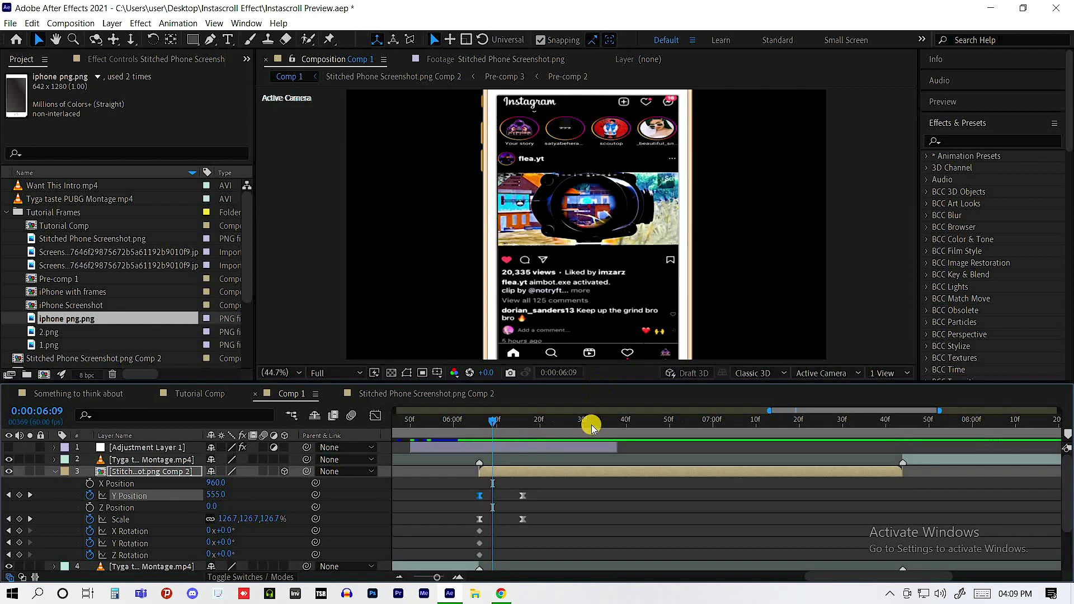
{"action": "left_click", "coordinate": [479, 432]}
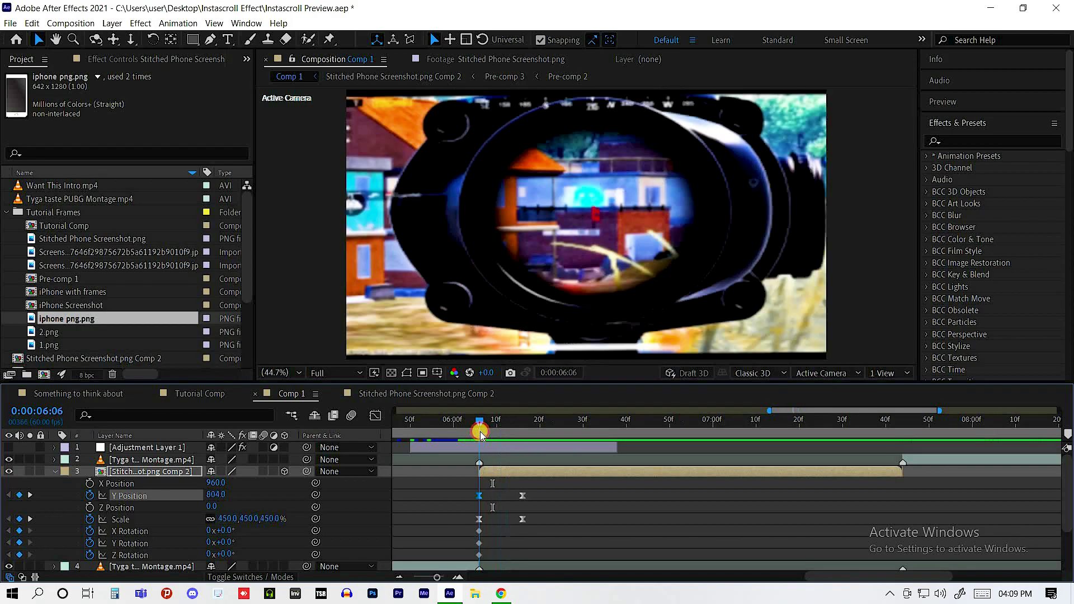
Step: At 7:00, tilt the phone to X -25°, Y +28° and Z +17°
{"action": "left_click_drag", "start_coordinate": [684, 453], "coordinate": [713, 451]}
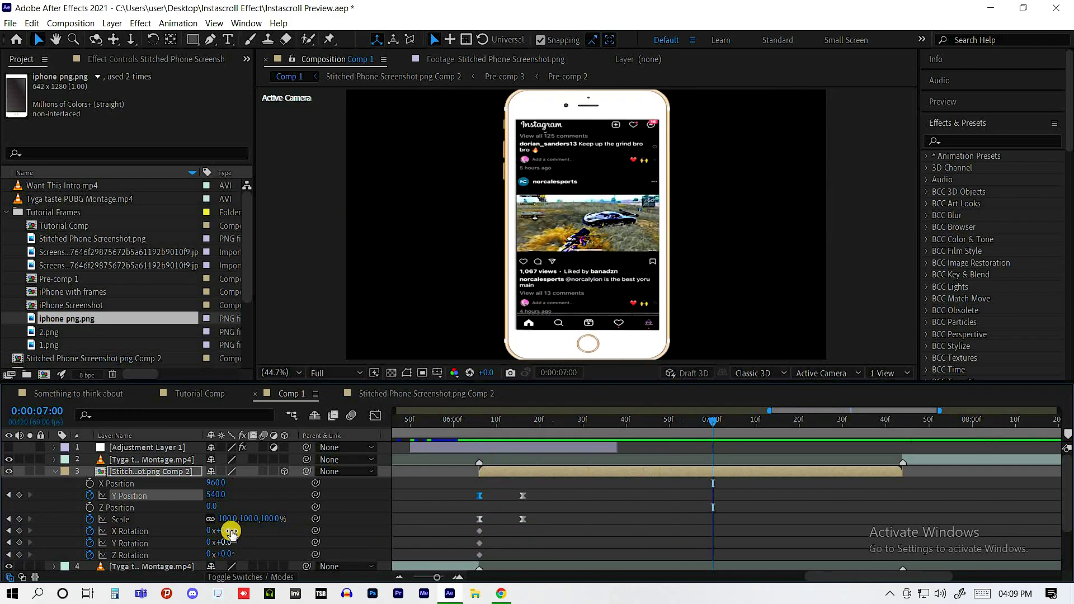
{"action": "left_click_drag", "start_coordinate": [219, 533], "coordinate": [248, 542]}
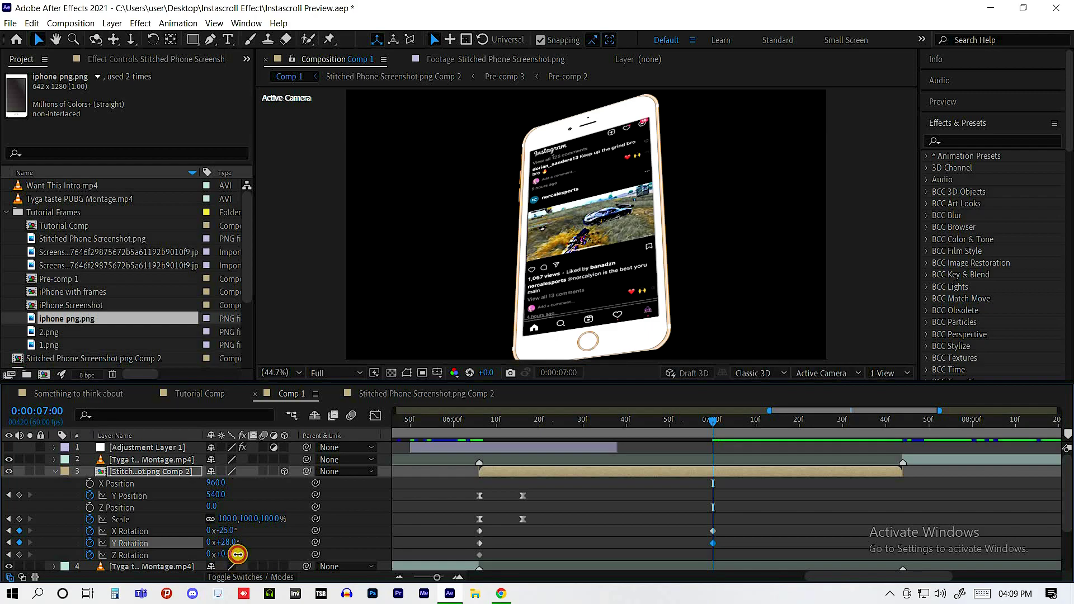
{"action": "left_click_drag", "start_coordinate": [233, 554], "coordinate": [237, 554]}
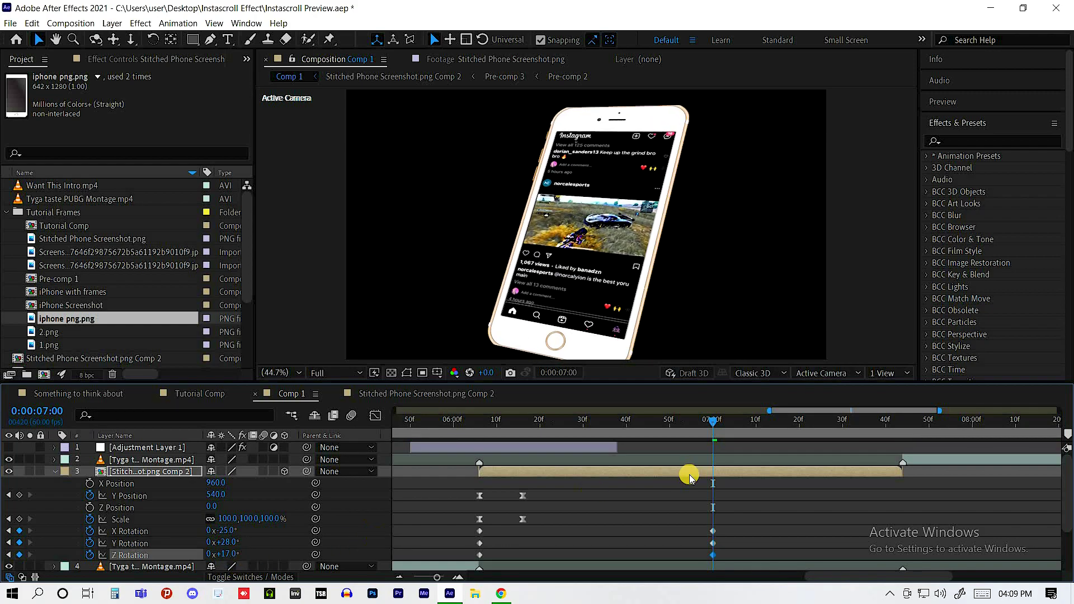
Step: Add different ending rotation keyframes near 7:43, then return to the clip start
{"action": "left_click", "coordinate": [894, 434]}
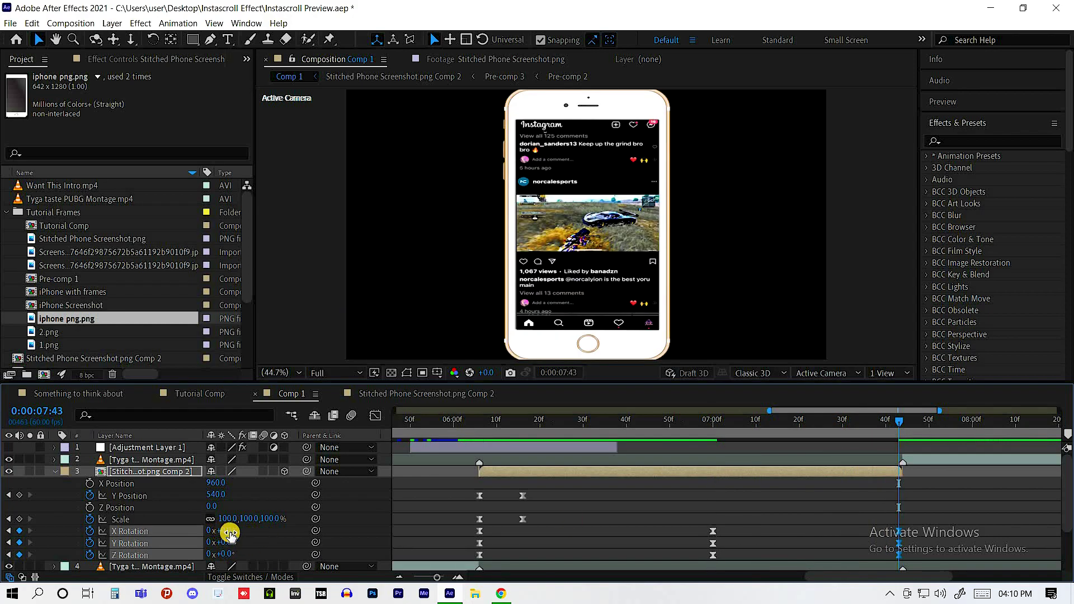
{"action": "left_click_drag", "start_coordinate": [224, 531], "coordinate": [216, 554]}
{"action": "left_click_drag", "start_coordinate": [632, 438], "coordinate": [467, 439]}
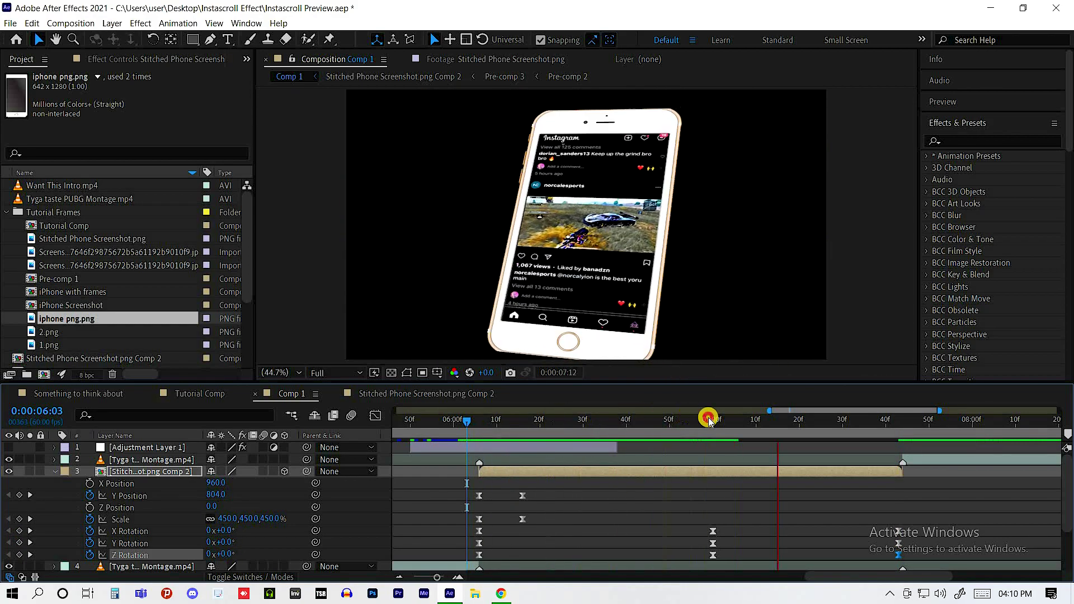
Step: Keyframe Scale at 100% on 7:34 and 450% on 7:44, the phone clip's last frame
{"action": "left_click", "coordinate": [894, 432]}
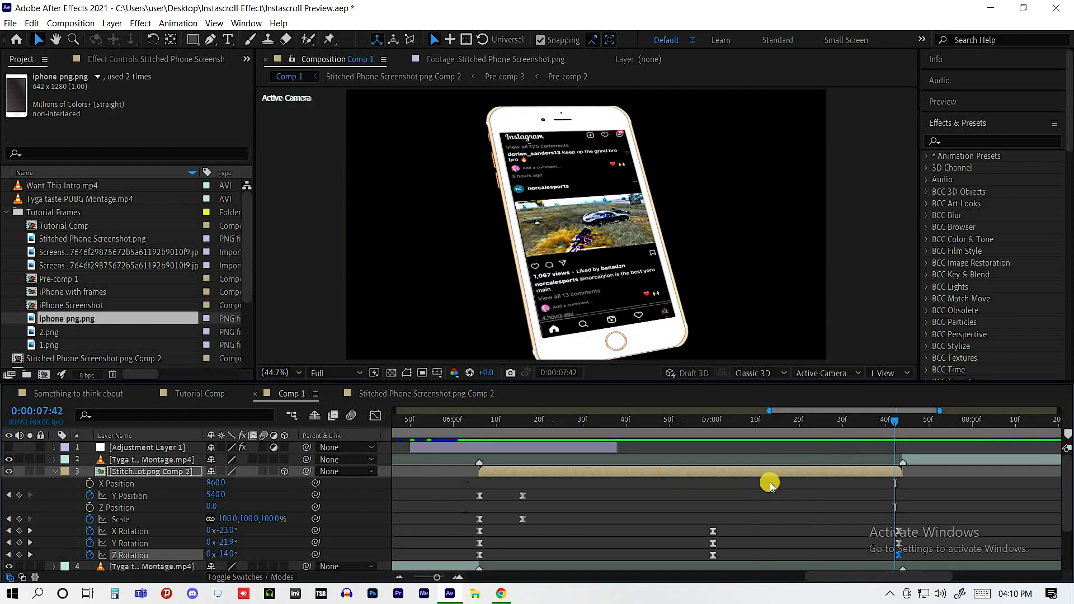
{"action": "left_click", "coordinate": [774, 474]}
{"action": "left_click", "coordinate": [897, 419]}
{"action": "left_click_drag", "start_coordinate": [897, 420], "coordinate": [903, 420]}
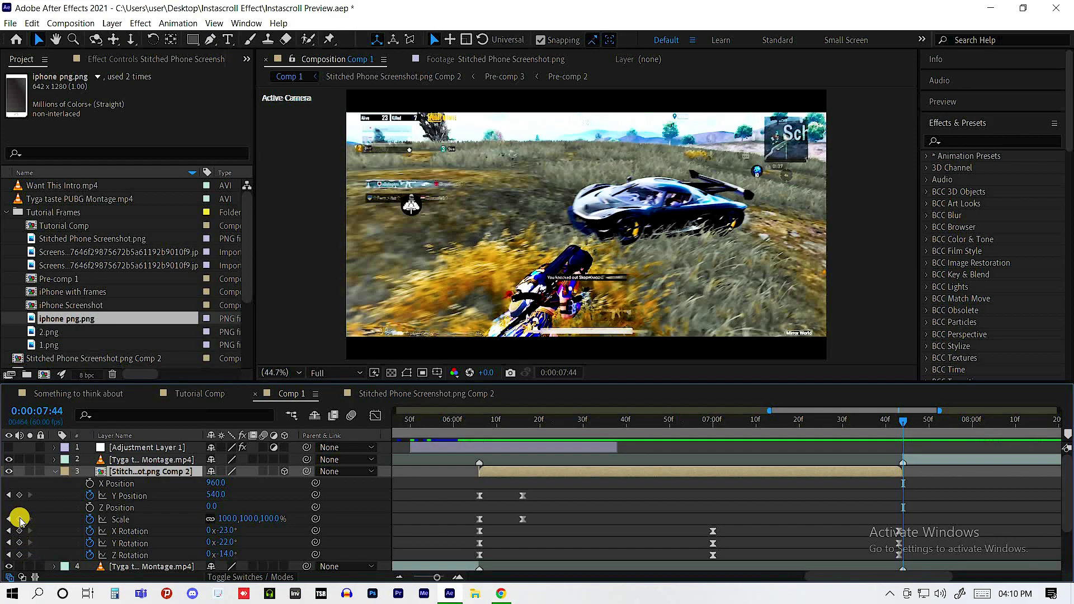
{"action": "left_click", "coordinate": [20, 519]}
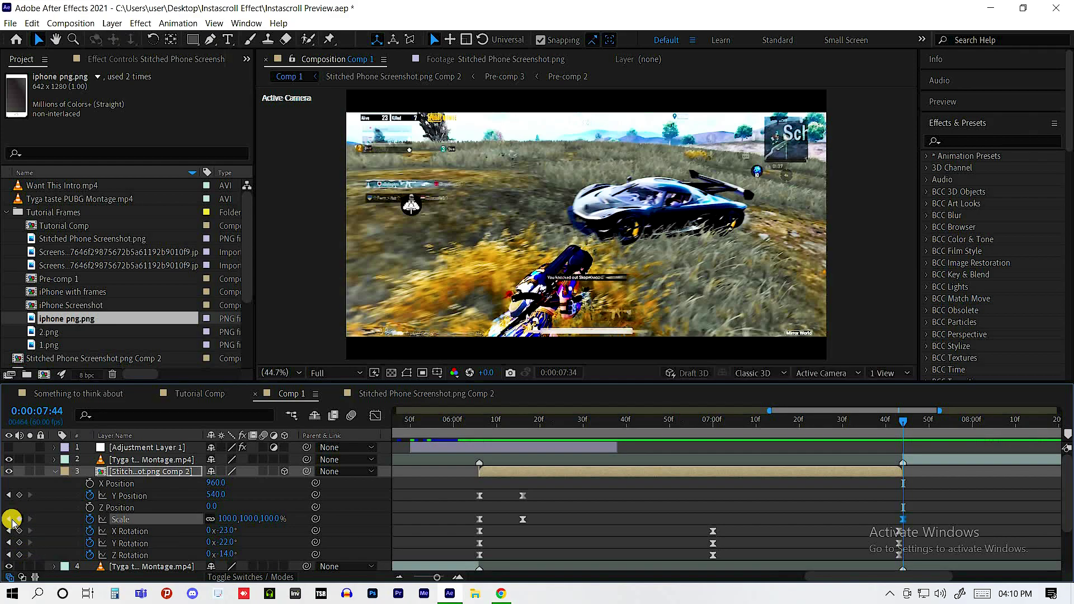
{"action": "key", "text": "shift+Page_Up"}
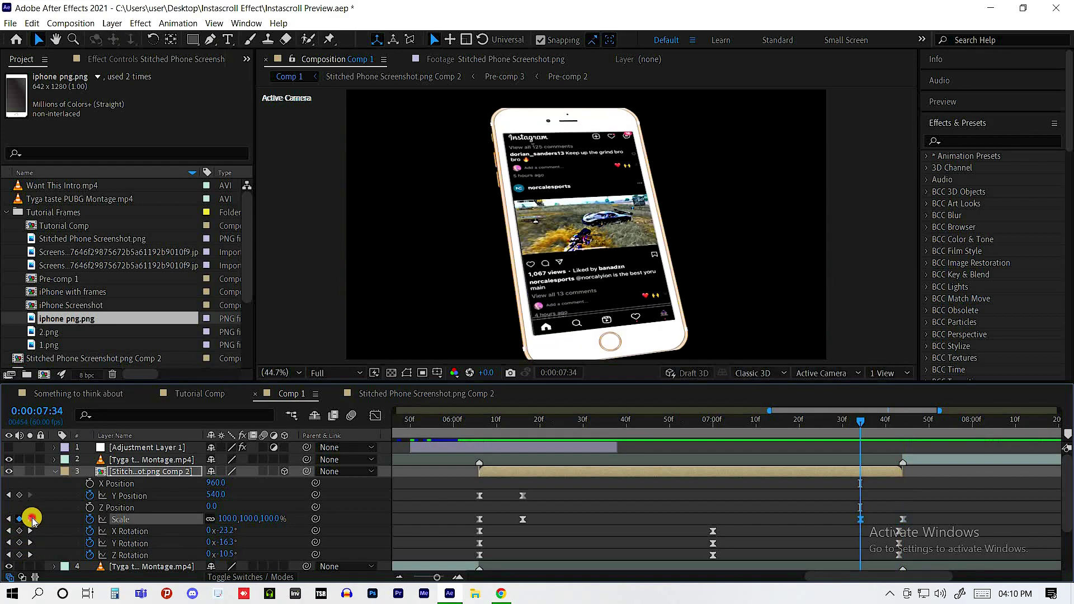
{"action": "key", "text": "shift+Page_Down"}
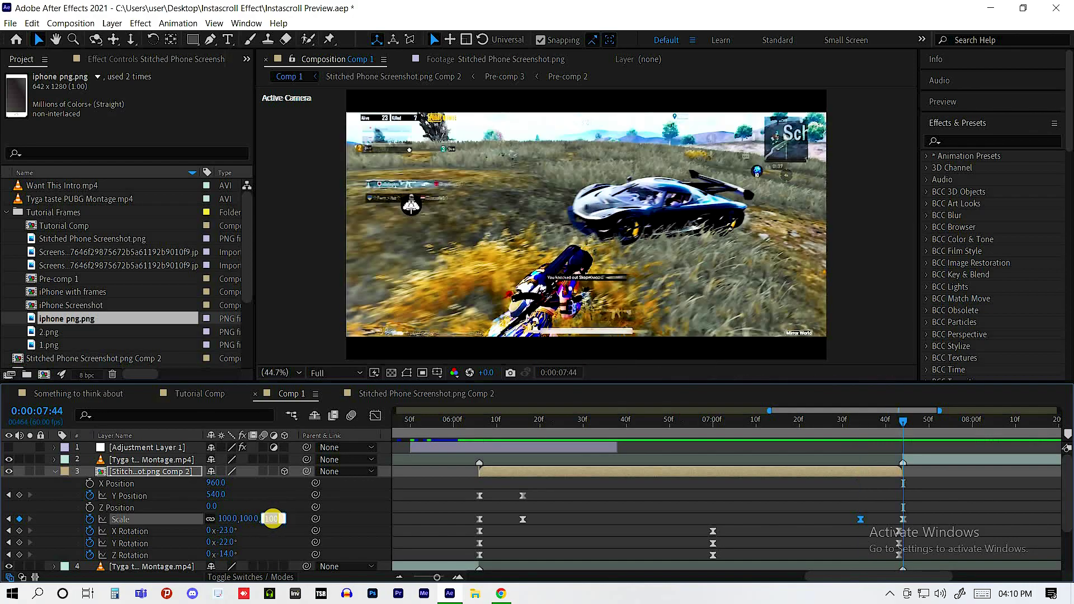
{"action": "type", "text": "450"}
{"action": "key", "text": "Return"}
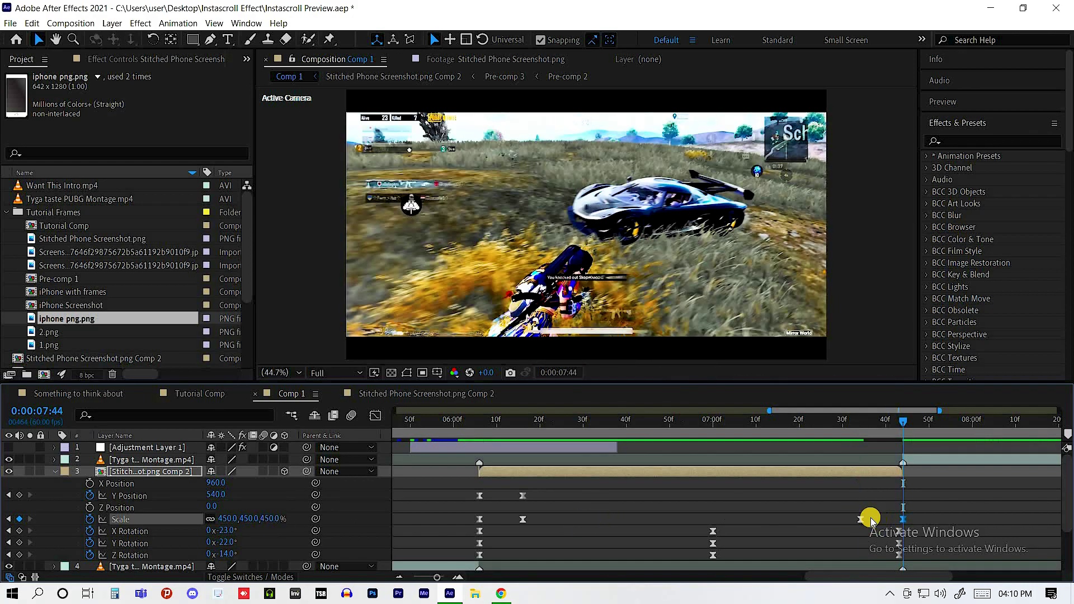
Step: Steepen the ease into the final 450% Scale keyframe in the Graph Editor
{"action": "left_click", "coordinate": [374, 415]}
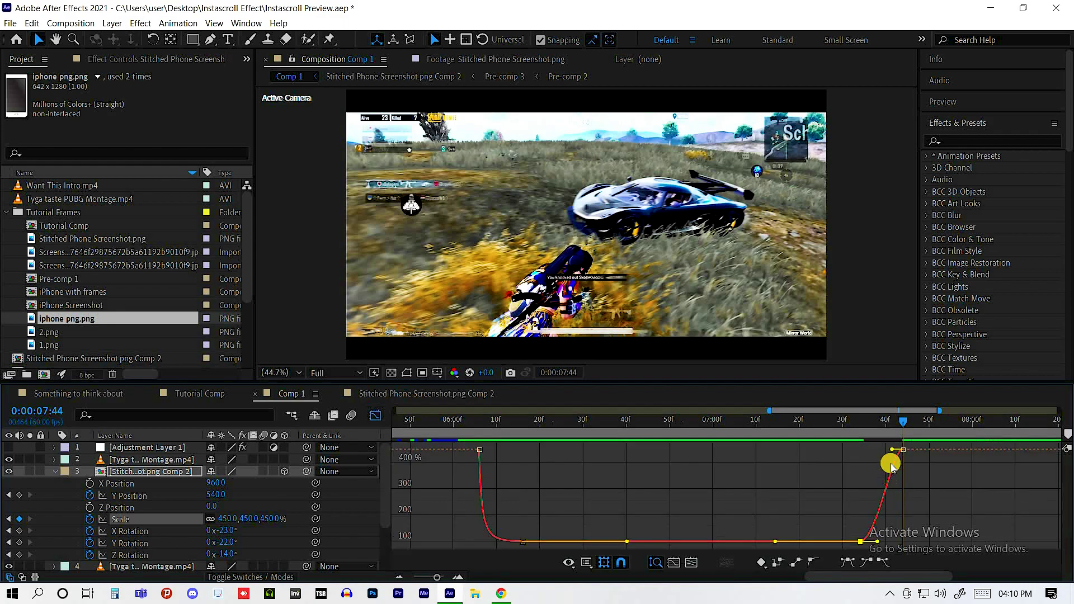
{"action": "left_click_drag", "start_coordinate": [877, 541], "coordinate": [890, 544]}
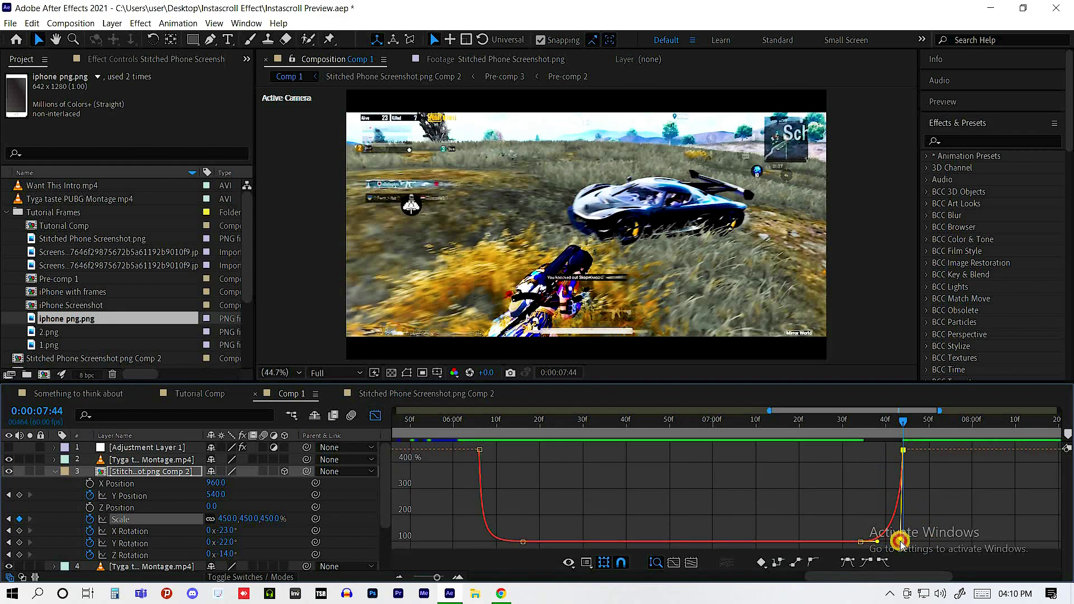
{"action": "left_click", "coordinate": [374, 415]}
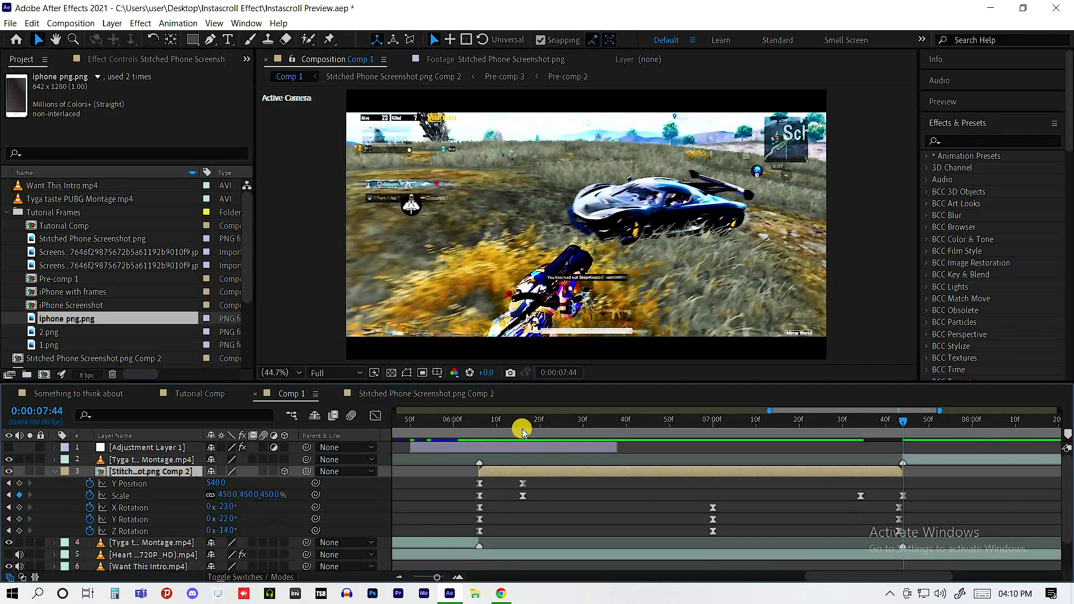
Step: Collapse the phone layer's properties and preview the intro zoom and tilt
{"action": "key", "text": "u"}
{"action": "left_click", "coordinate": [480, 432]}
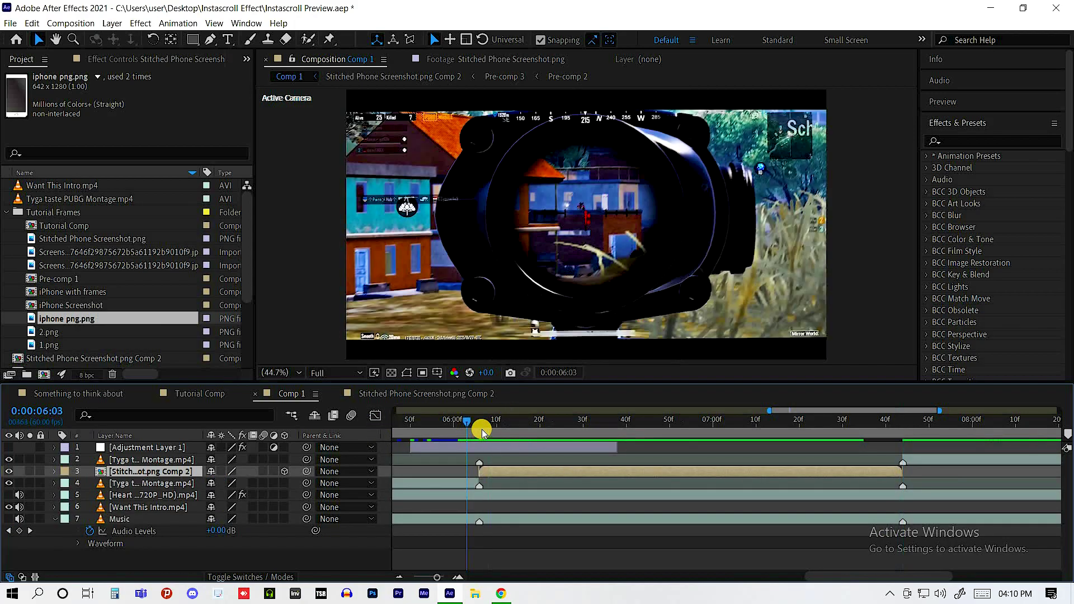
{"action": "key", "text": "space"}
{"action": "left_click_drag", "start_coordinate": [599, 436], "coordinate": [720, 431]}
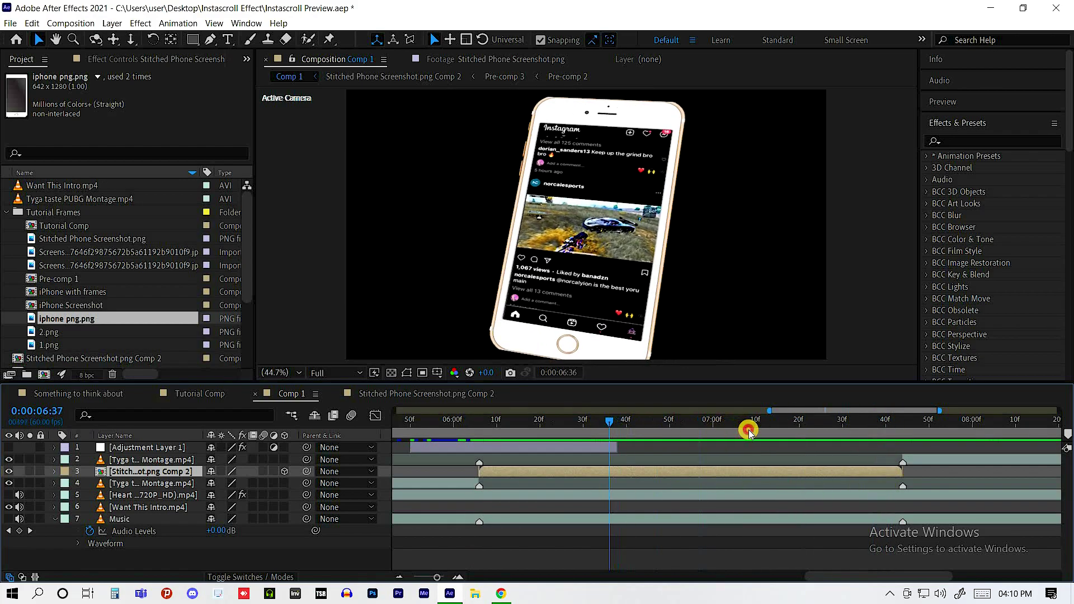
{"action": "left_click_drag", "start_coordinate": [692, 425], "coordinate": [839, 425]}
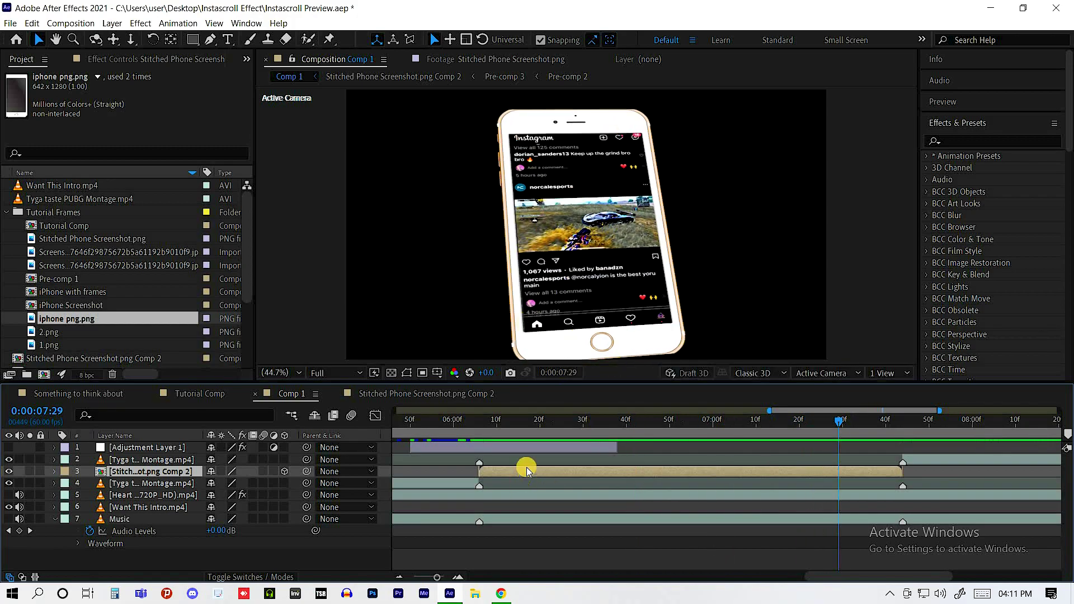
Step: Turn on the glowing Heart layer, play the preview, and fit the whole comp duration in the timeline
{"action": "left_click", "coordinate": [10, 496]}
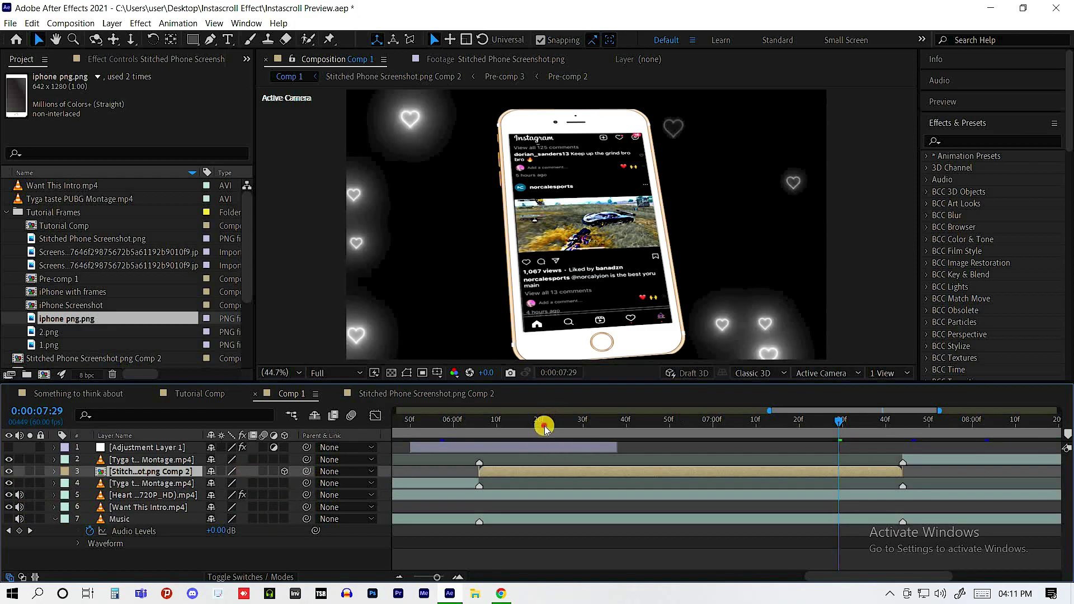
{"action": "left_click_drag", "start_coordinate": [448, 435], "coordinate": [635, 434]}
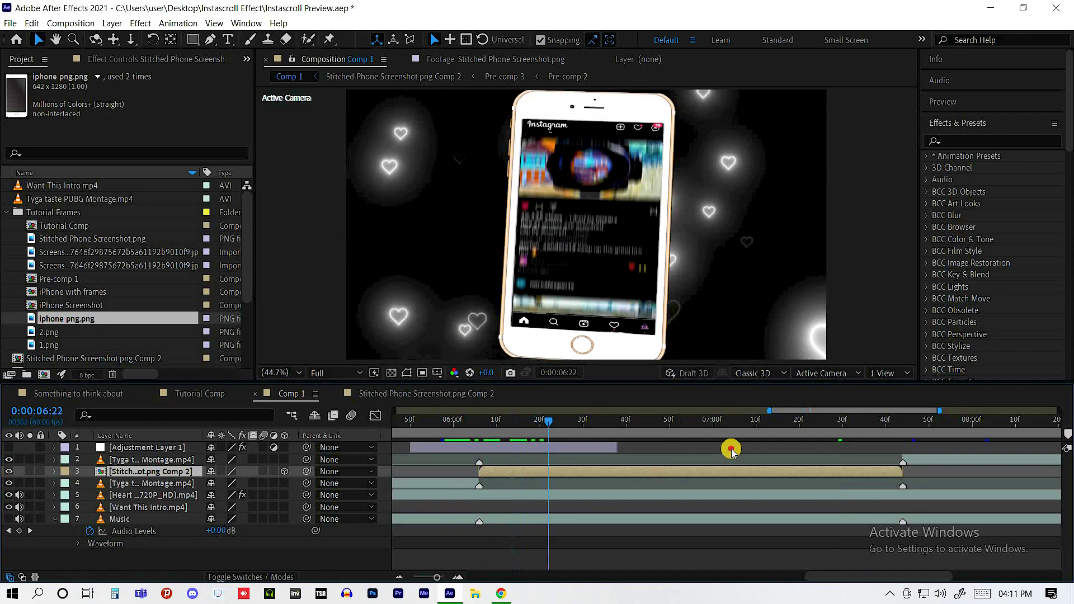
{"action": "key", "text": "space"}
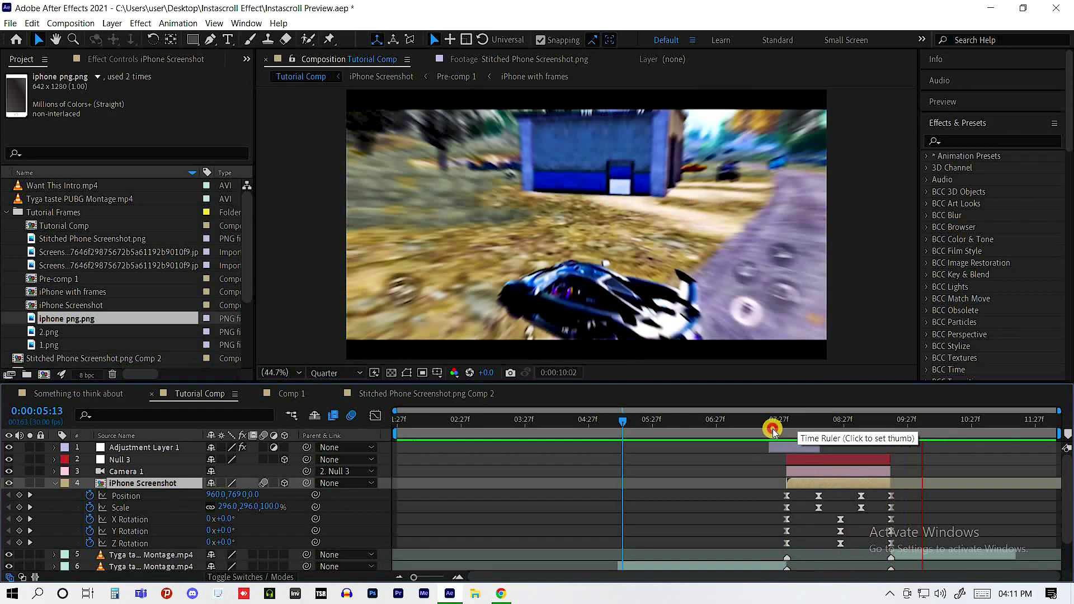
{"action": "left_click_drag", "start_coordinate": [773, 429], "coordinate": [790, 429]}
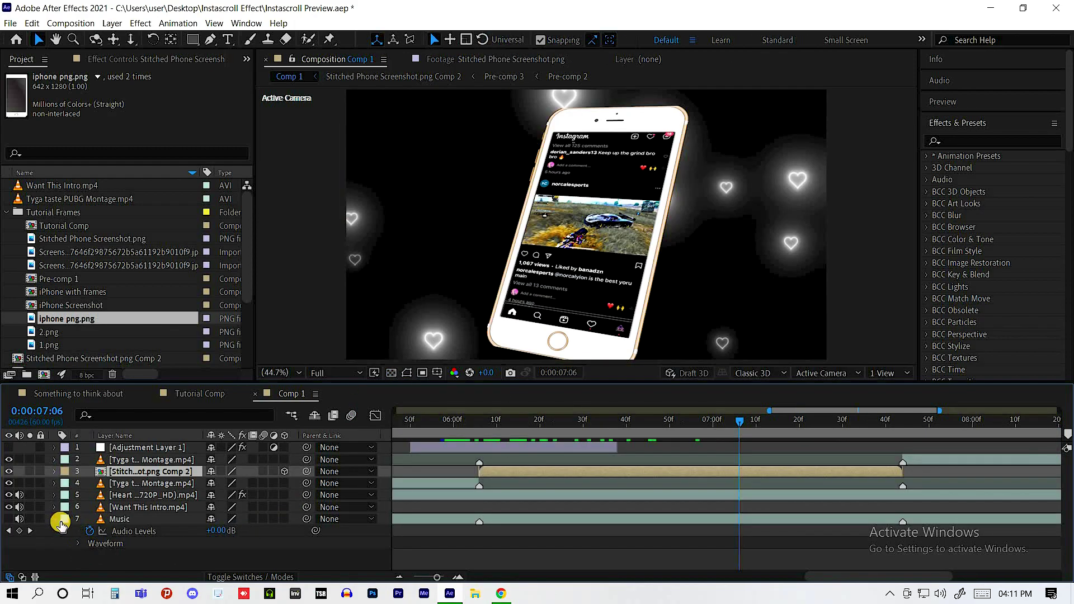
{"action": "key", "text": "l"}
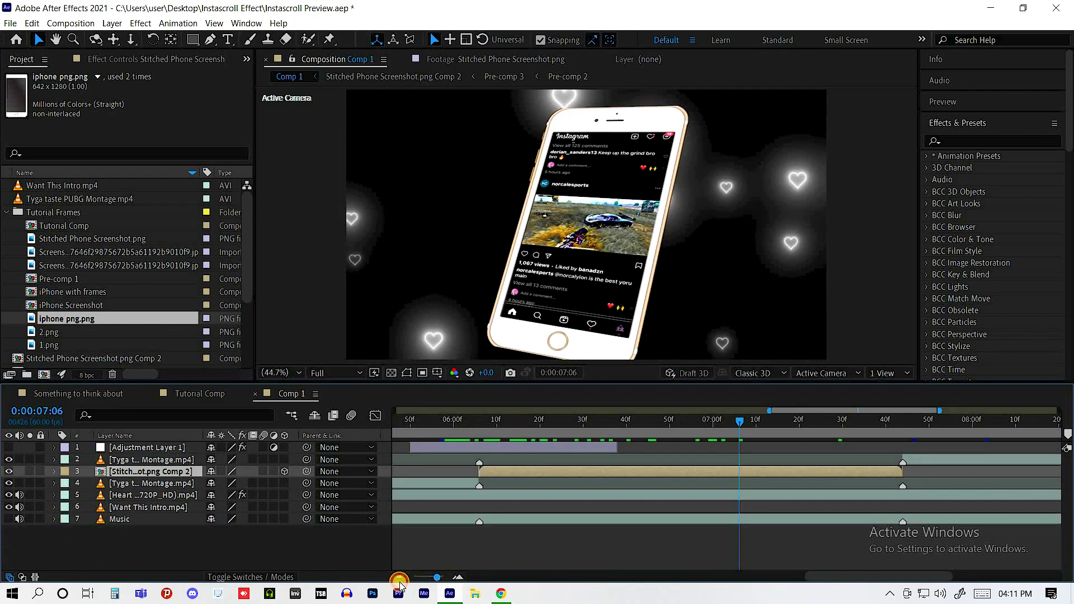
{"action": "key", "text": "semicolon"}
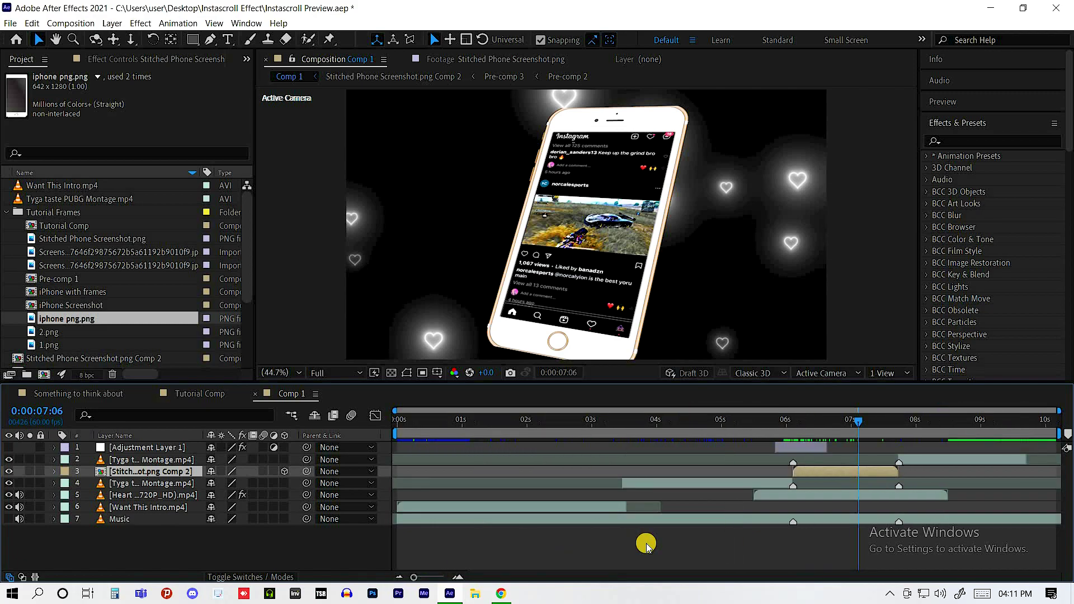